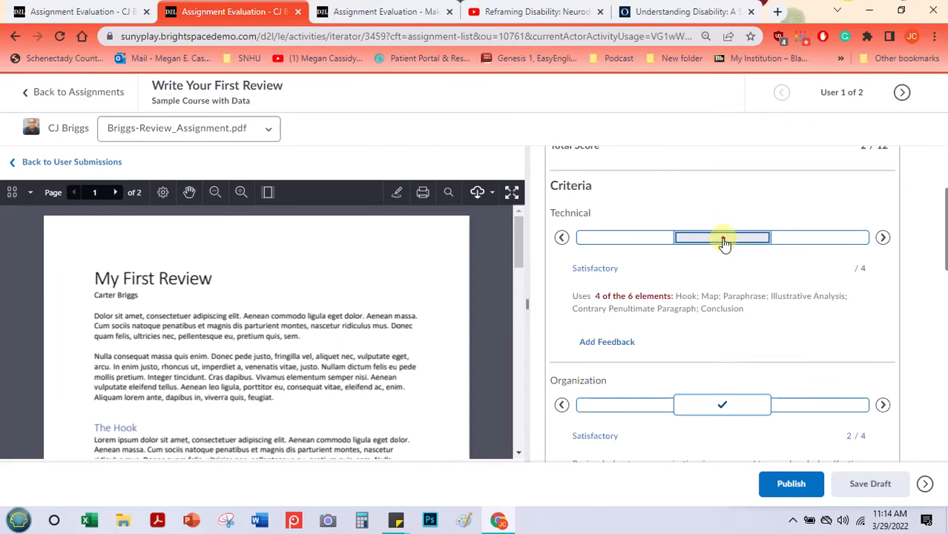
Rate the Format criterion in the rubric as Proficient, worth 4 of 4 points
drag(944, 219, 943, 285)
drag(946, 229, 941, 317)
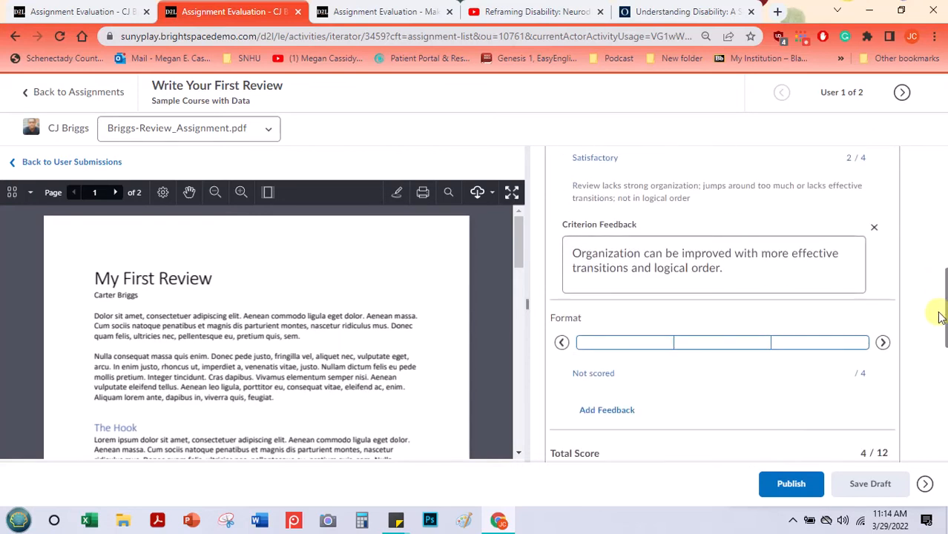
triple_click(623, 185)
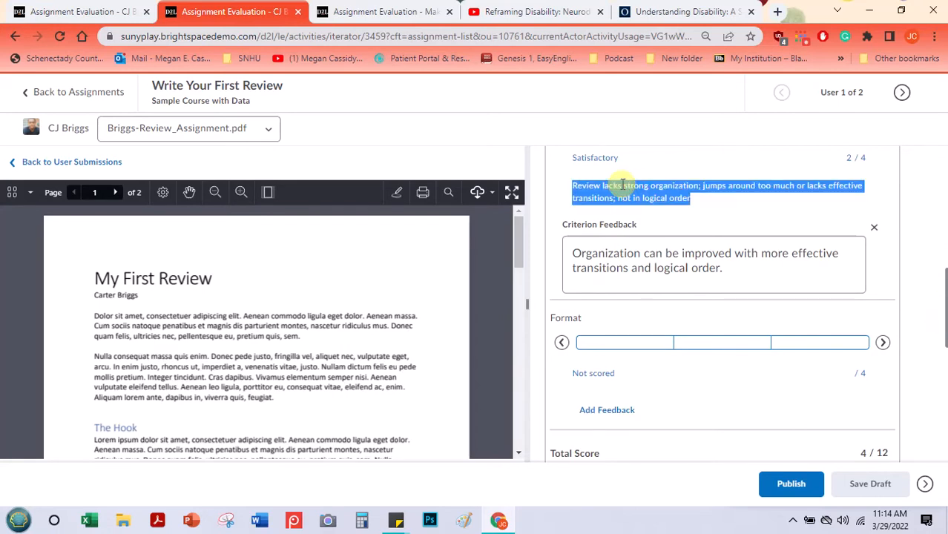
click(626, 342)
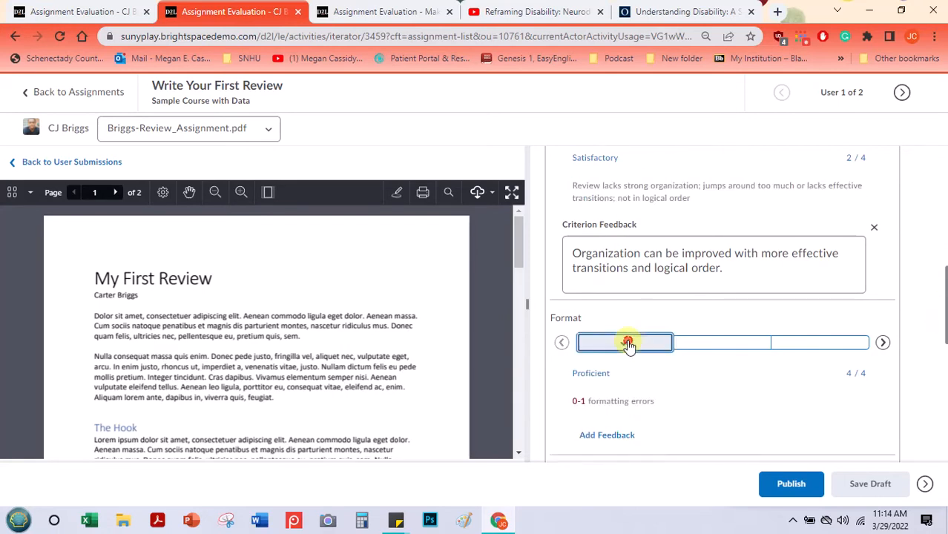
Extend the Format criterion feedback after "Great formatting." with "I liked the header that you used. It made things easy to read."
drag(941, 310, 935, 370)
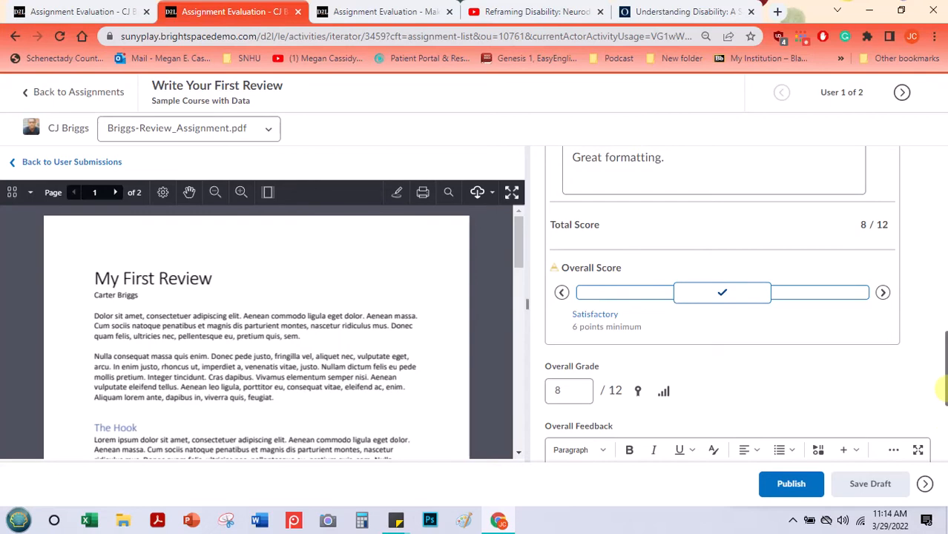
drag(939, 381, 936, 358)
click(690, 315)
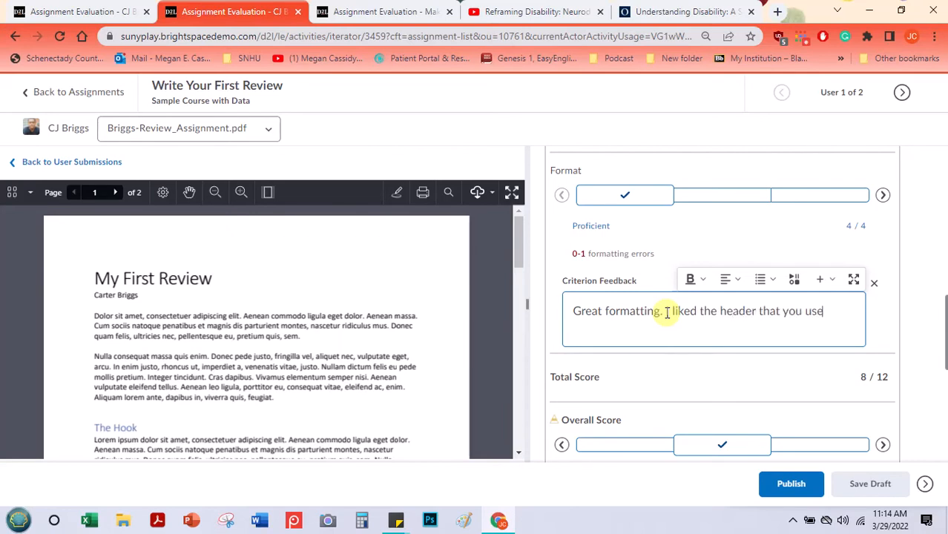
text(ade things easy to read.)
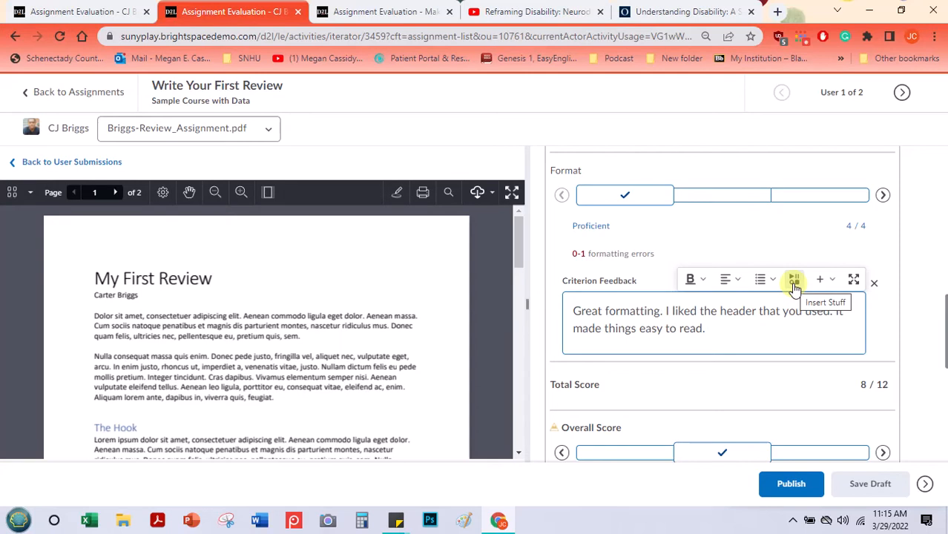
click(702, 283)
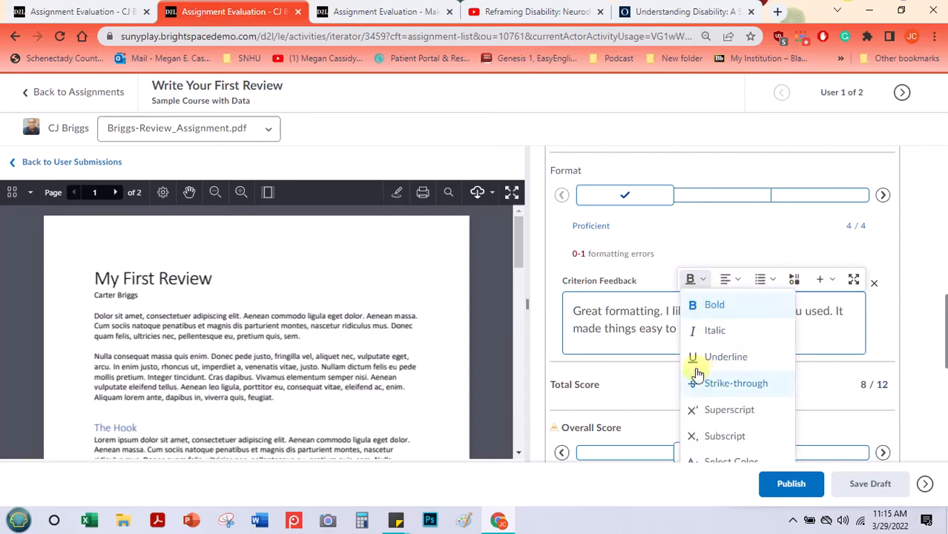
click(644, 348)
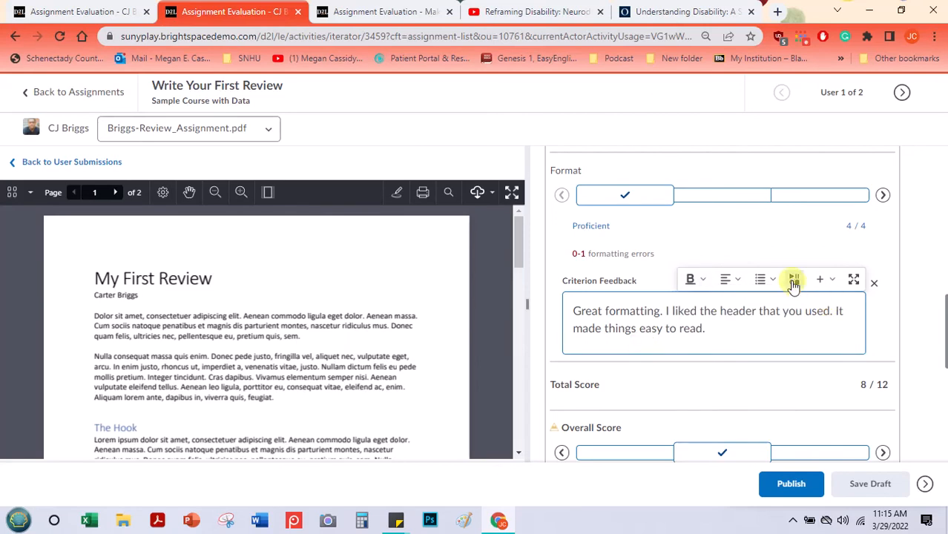
key(Return)
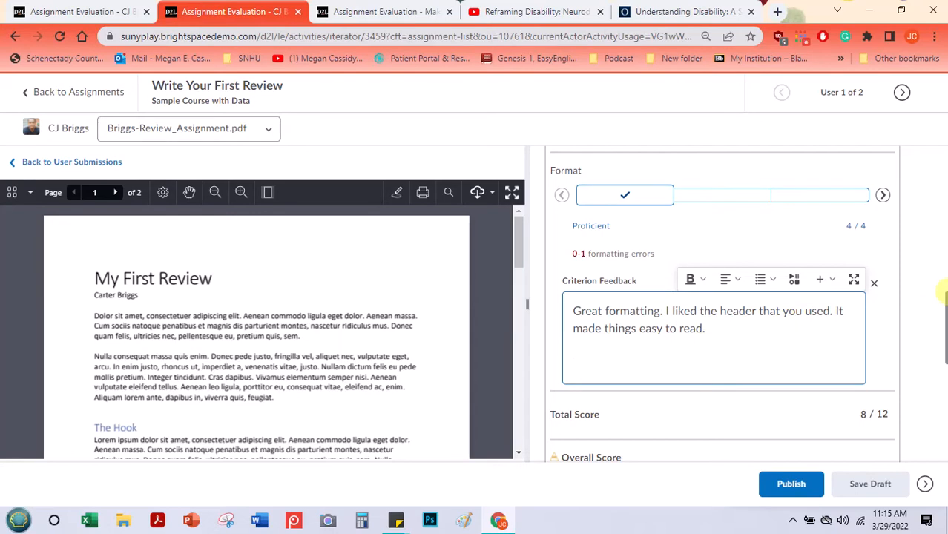
Look through the Insert Stuff content sources available for the overall feedback, and close the list without choosing one
scroll(943, 319, down, 1)
drag(943, 319, 943, 408)
click(650, 270)
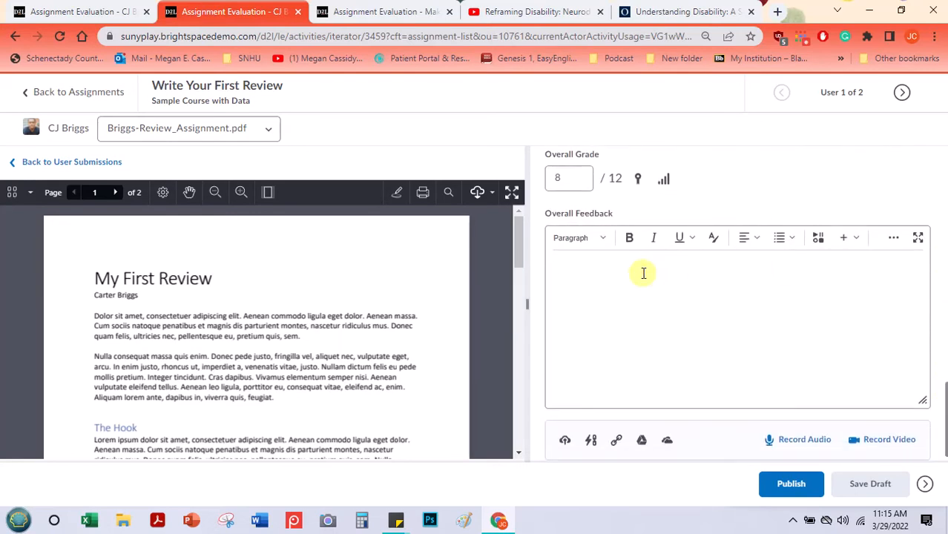
click(819, 241)
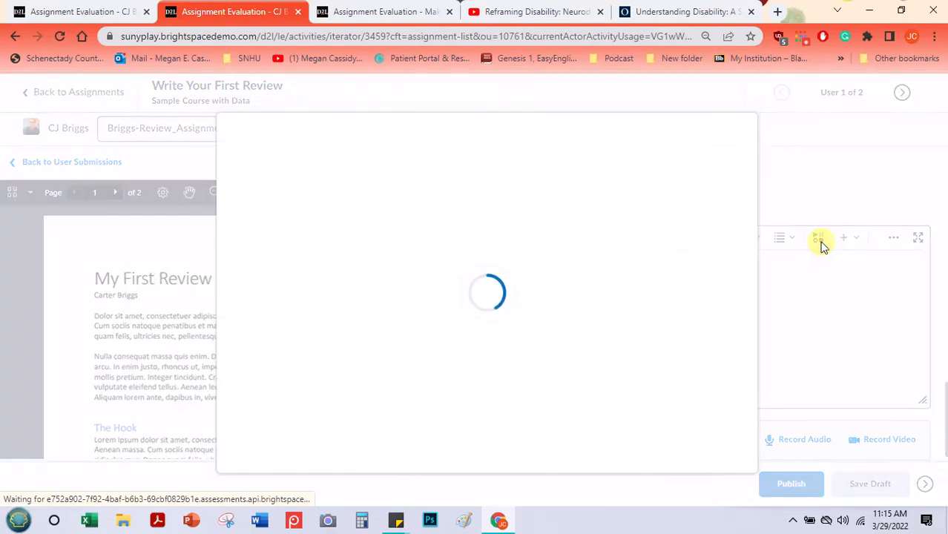
drag(733, 184, 733, 223)
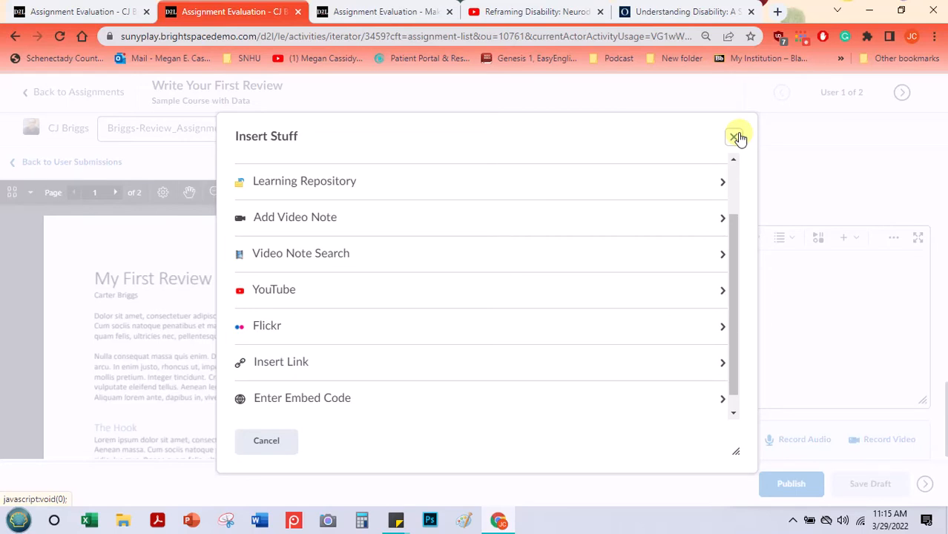
drag(730, 225, 735, 170)
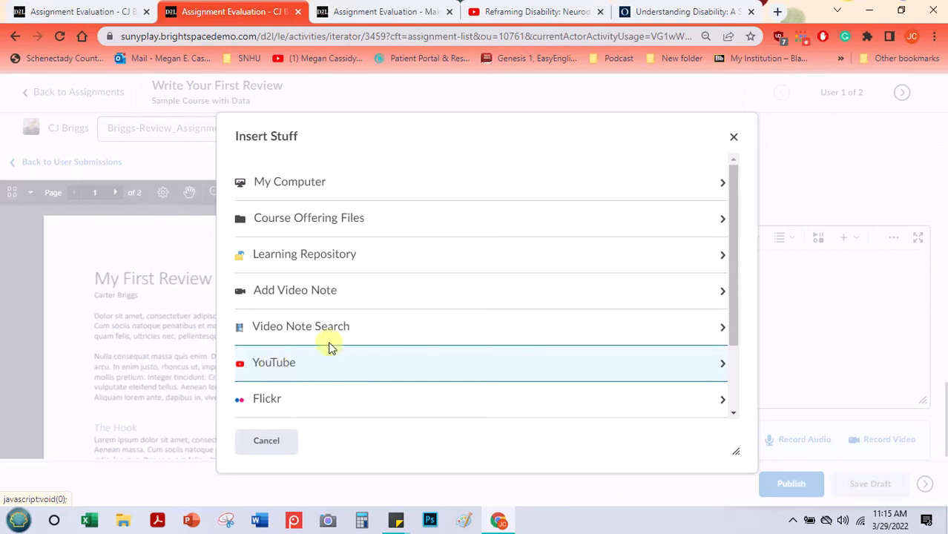
click(733, 139)
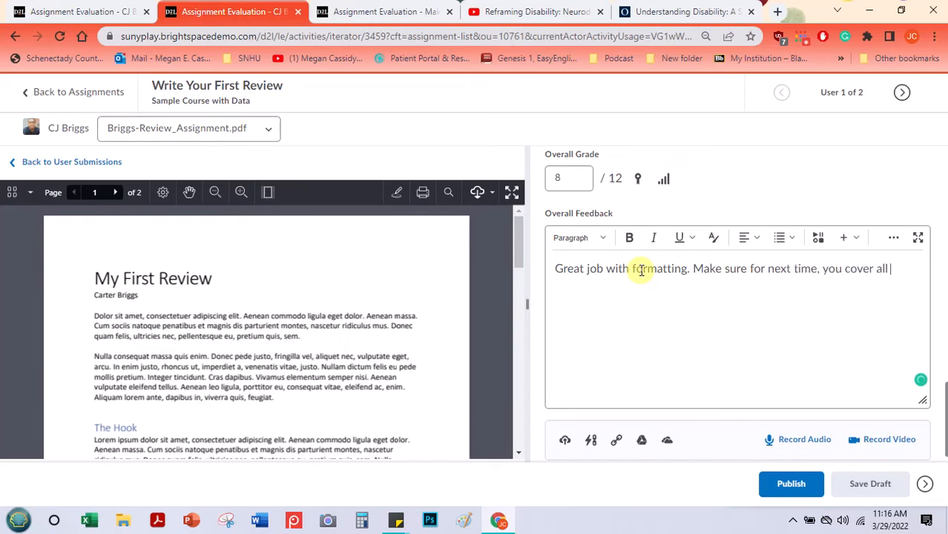
Write the overall feedback "Great job with formatting. Make sure for next time, you cover all 6 items."
text(items.)
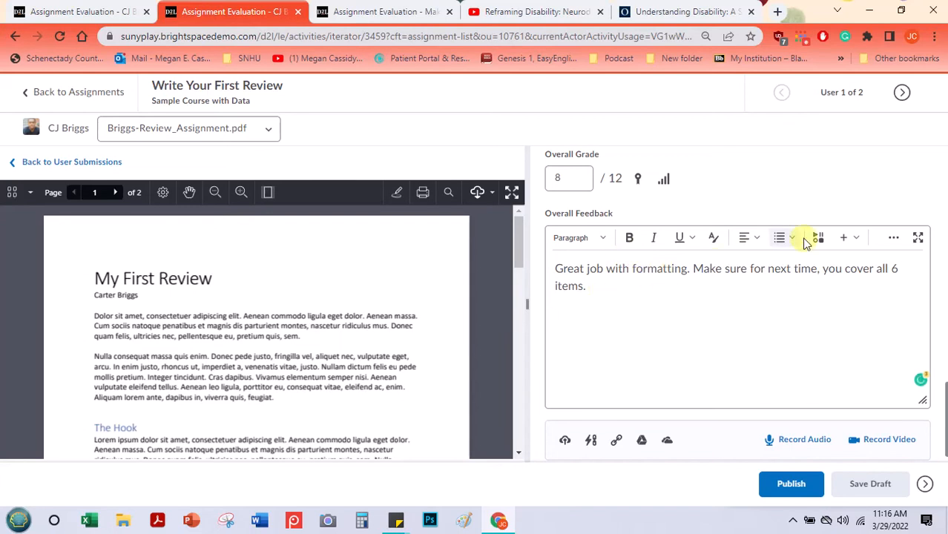
Copy the web address of the YouTube video "Reframing Disability: Neurodiversity and the Strengths Model" and return to the assignment evaluation
click(519, 11)
click(470, 35)
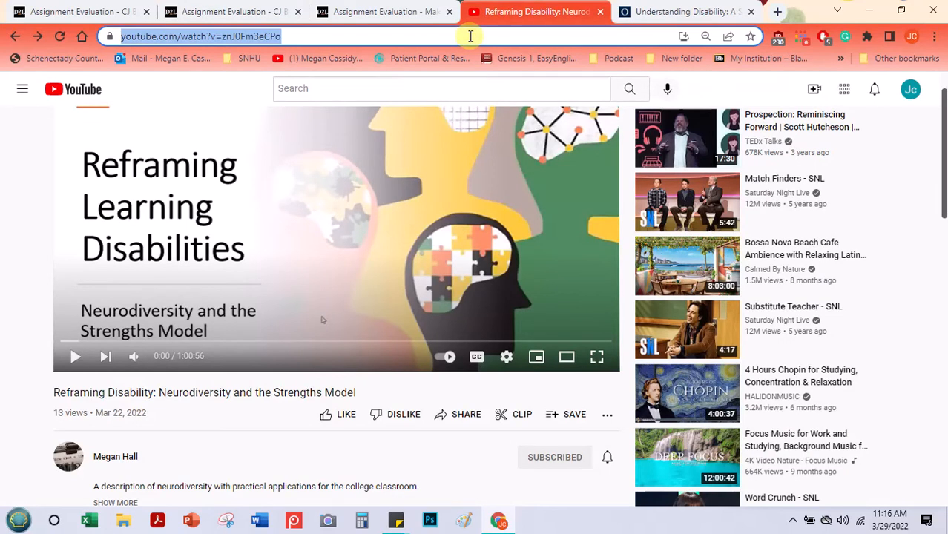
click(186, 10)
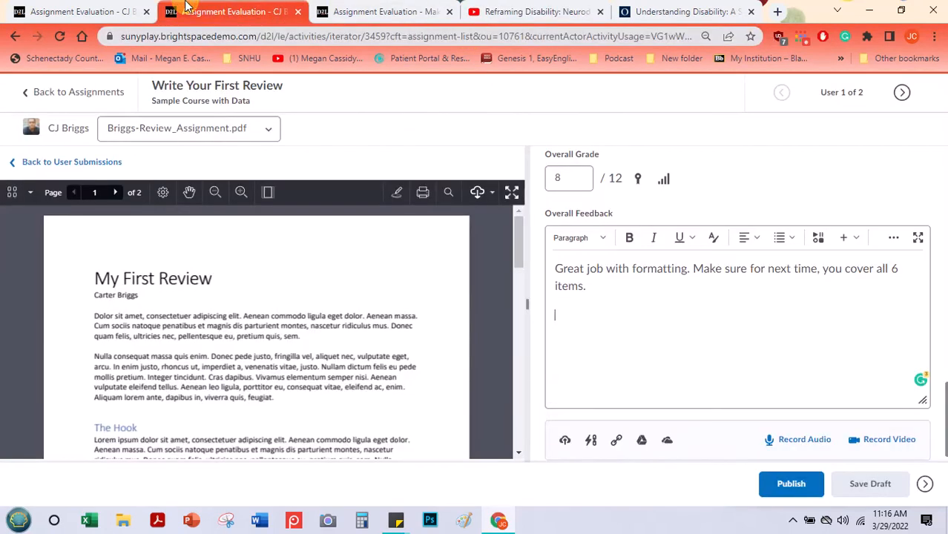
Find the YouTube video by its copied address through Insert Stuff and embed it below the overall feedback text
click(818, 238)
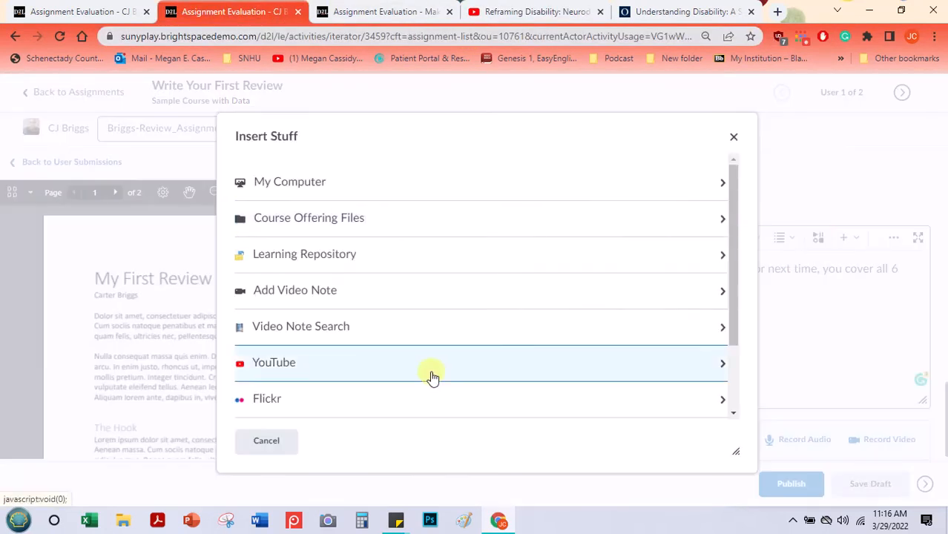
click(410, 368)
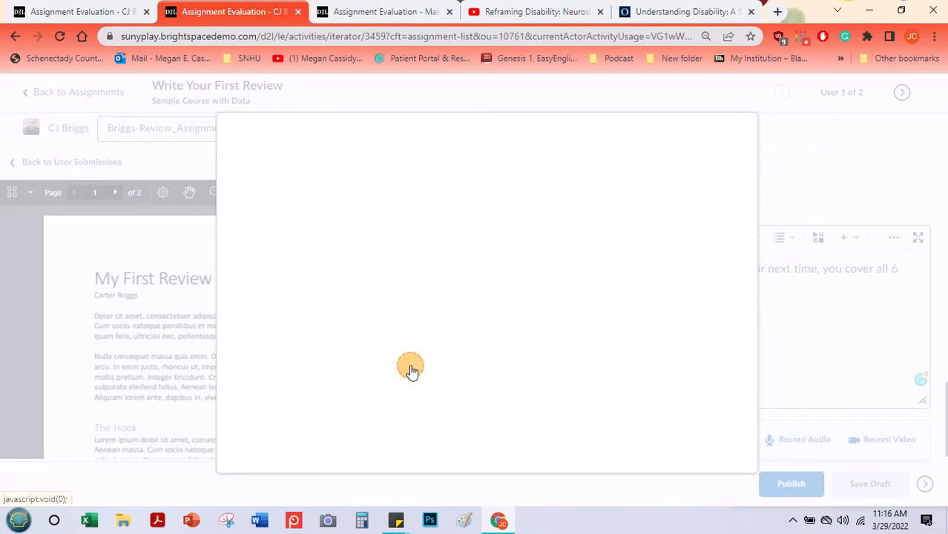
key(ctrl+v)
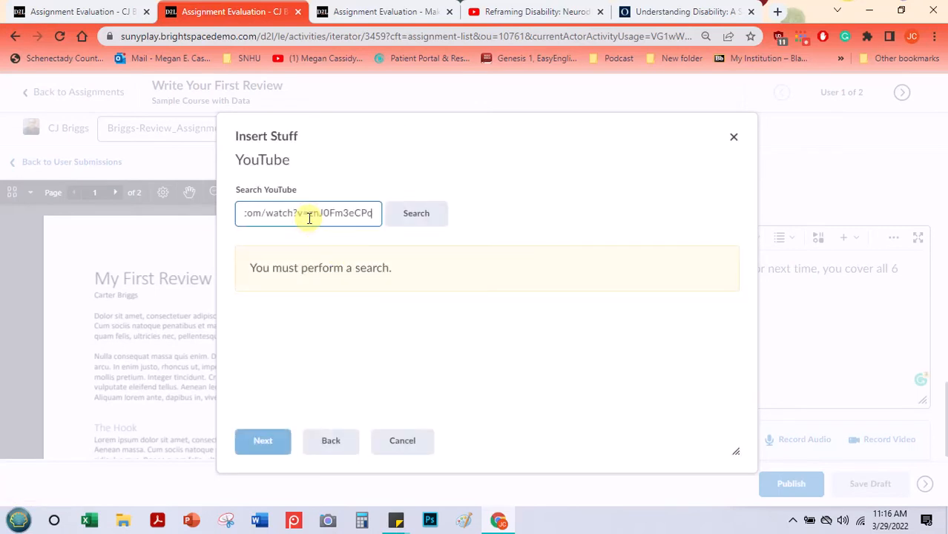
click(410, 217)
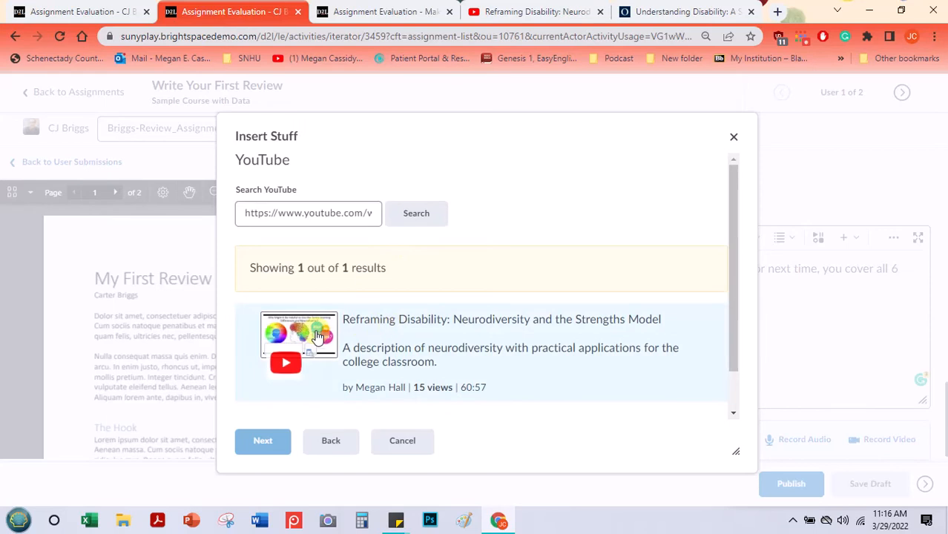
click(282, 453)
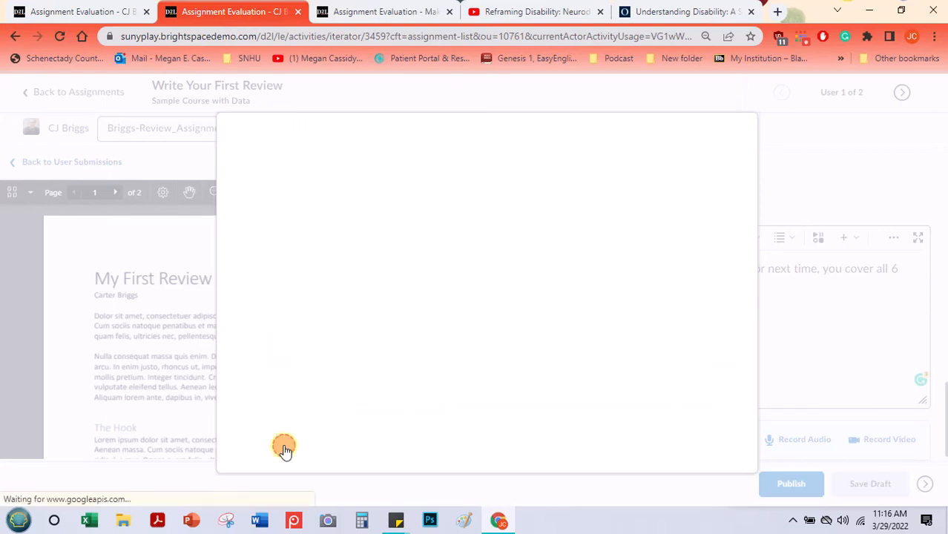
click(272, 443)
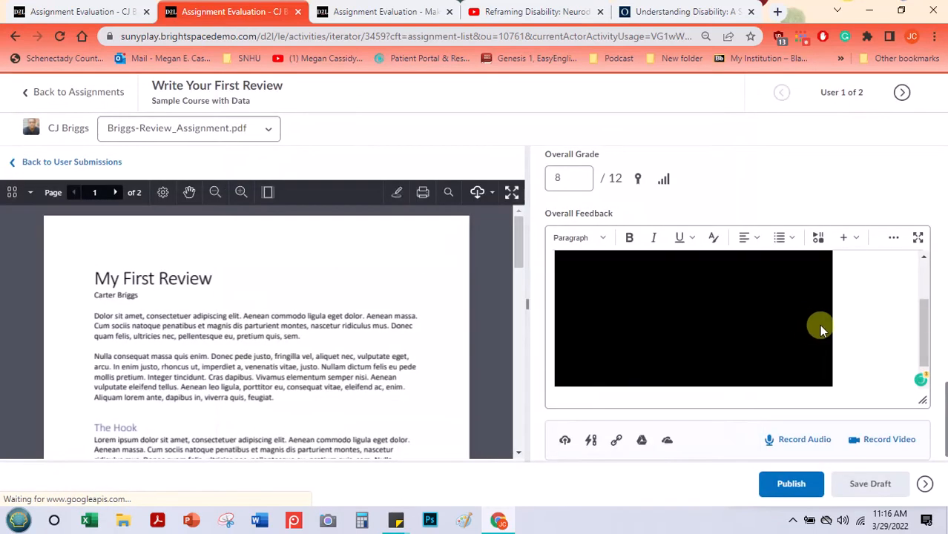
drag(926, 326, 921, 286)
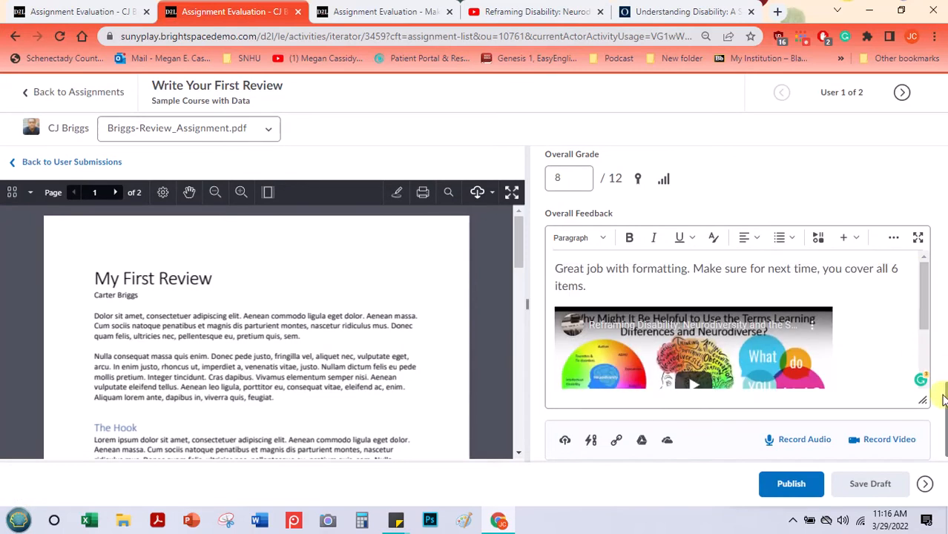
Check the rubric's total score and open the score for manual editing
drag(942, 373, 944, 136)
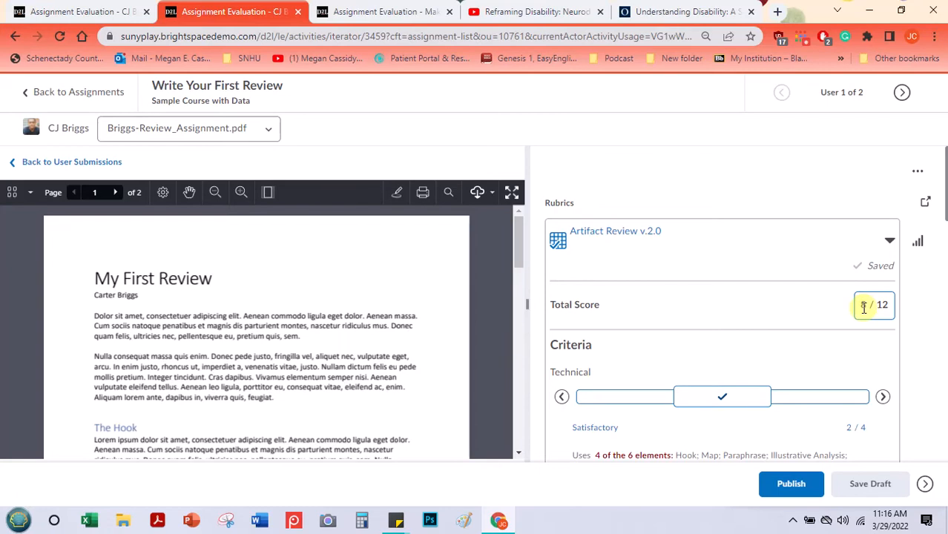
drag(943, 180, 945, 371)
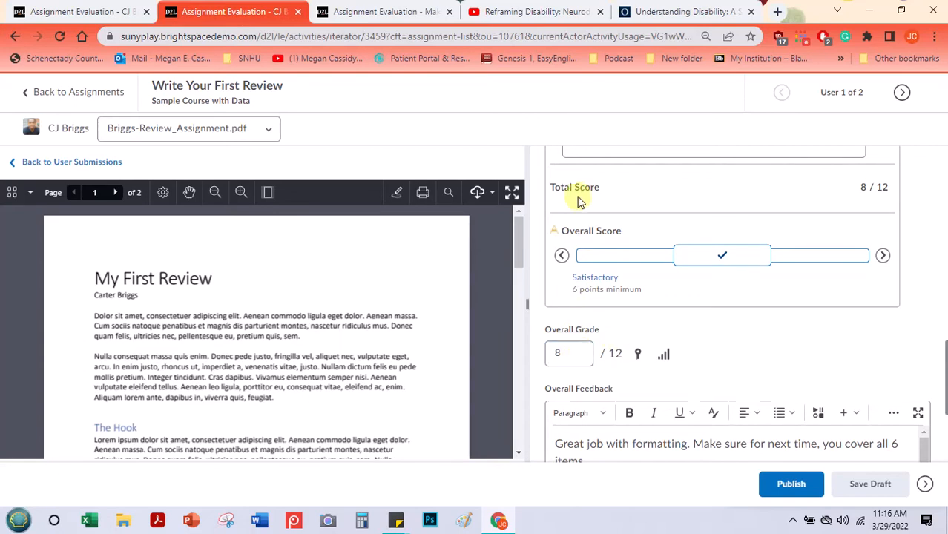
click(863, 188)
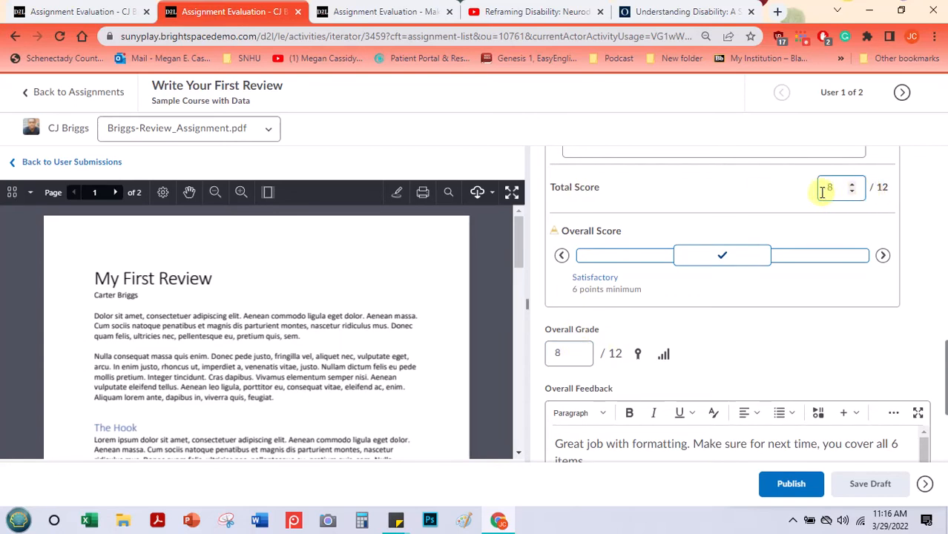
drag(942, 401, 939, 329)
Clear the Proficient rating on the Format criterion and select it again
click(638, 320)
click(638, 321)
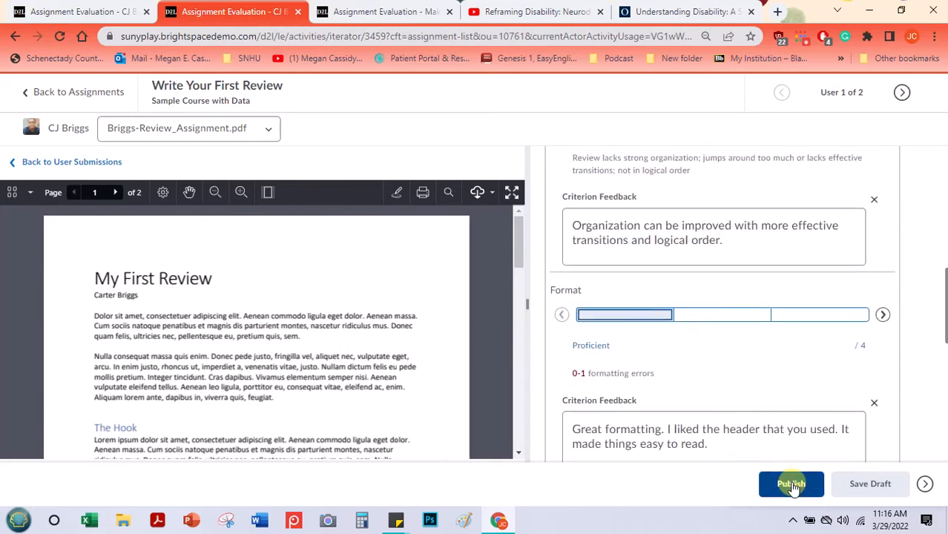
click(641, 322)
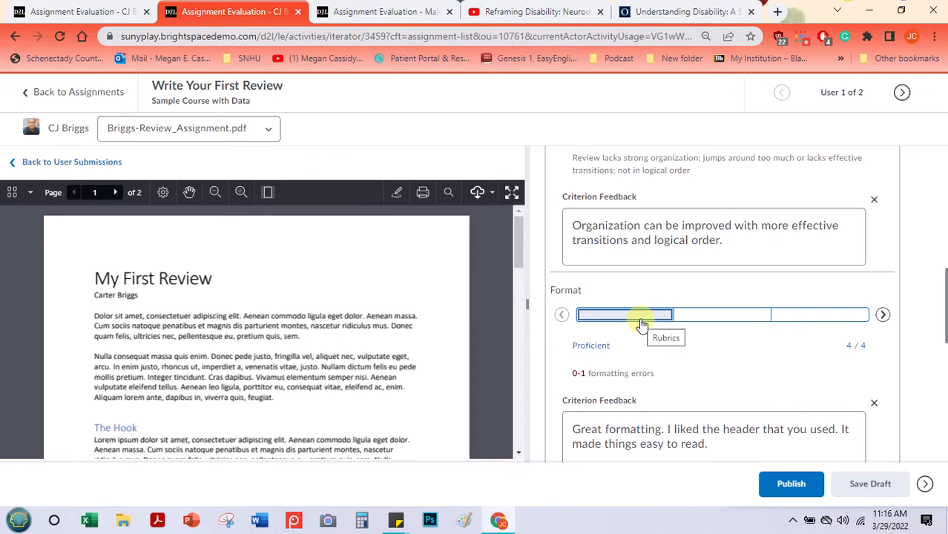
click(641, 322)
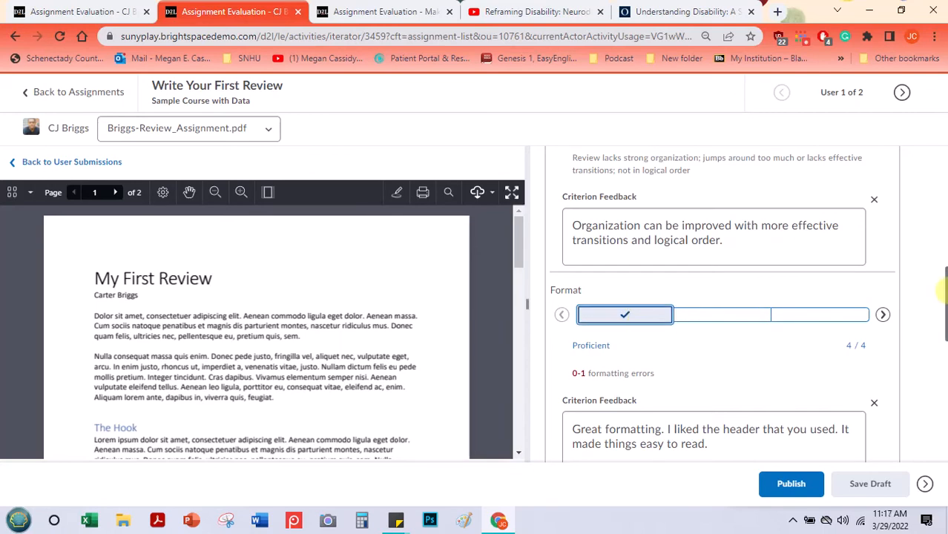
Open the Artifact Review v.2.0 rubric in its own window and review the selected levels and criterion feedback
drag(943, 289, 942, 173)
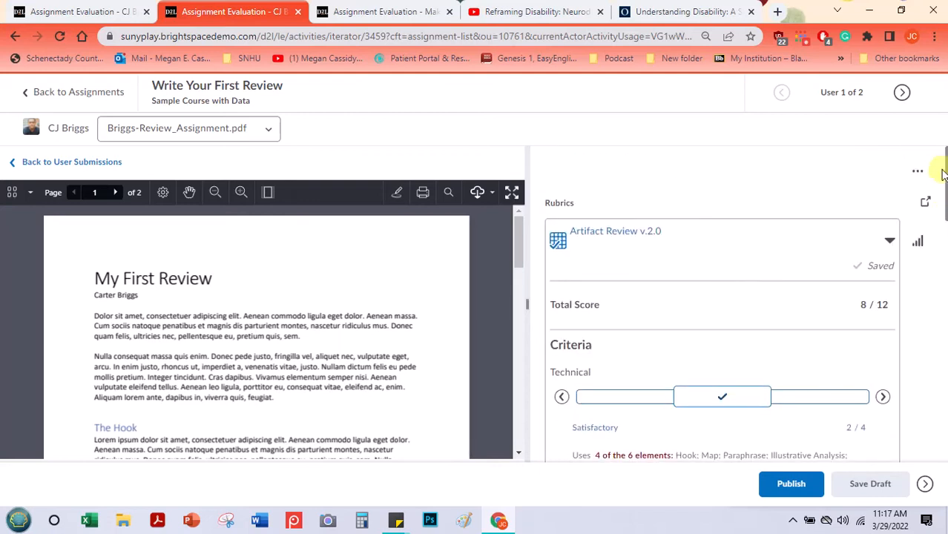
click(926, 205)
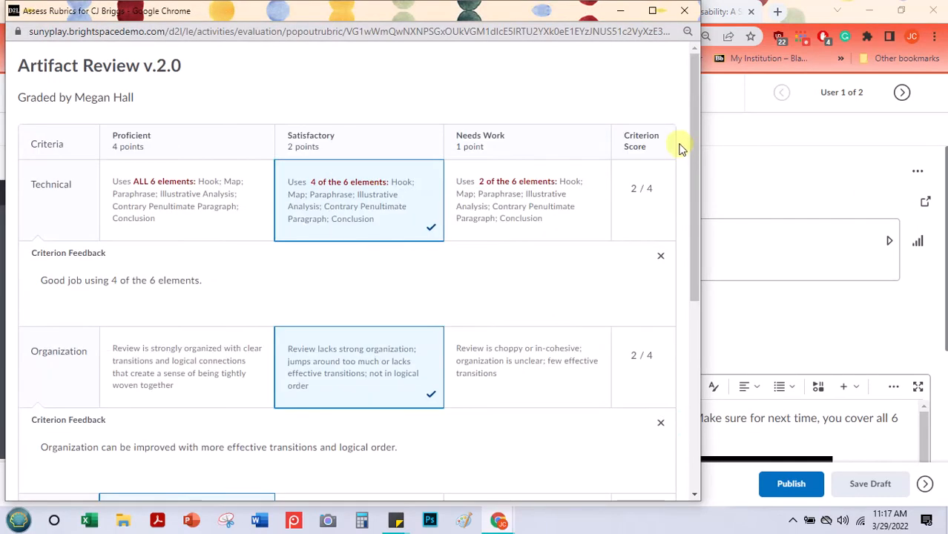
drag(696, 109, 687, 180)
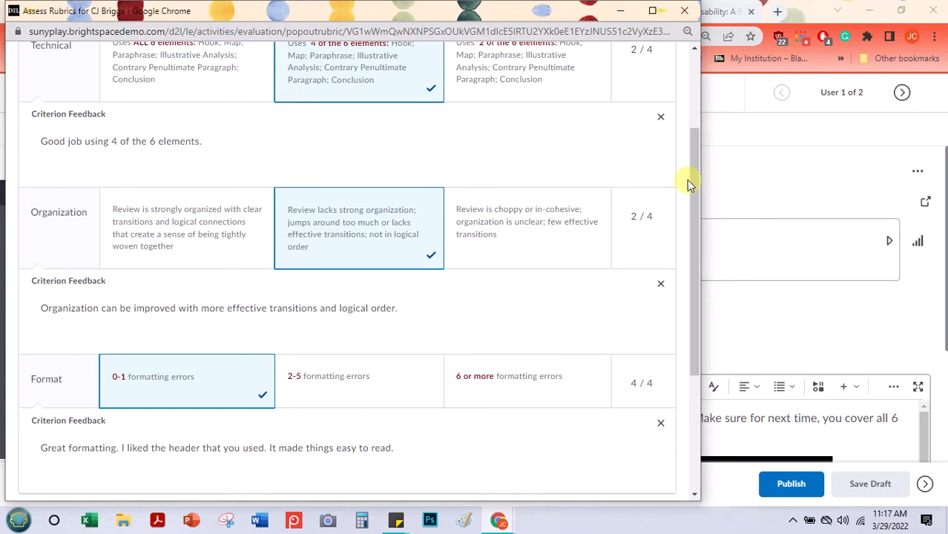
drag(694, 162, 695, 108)
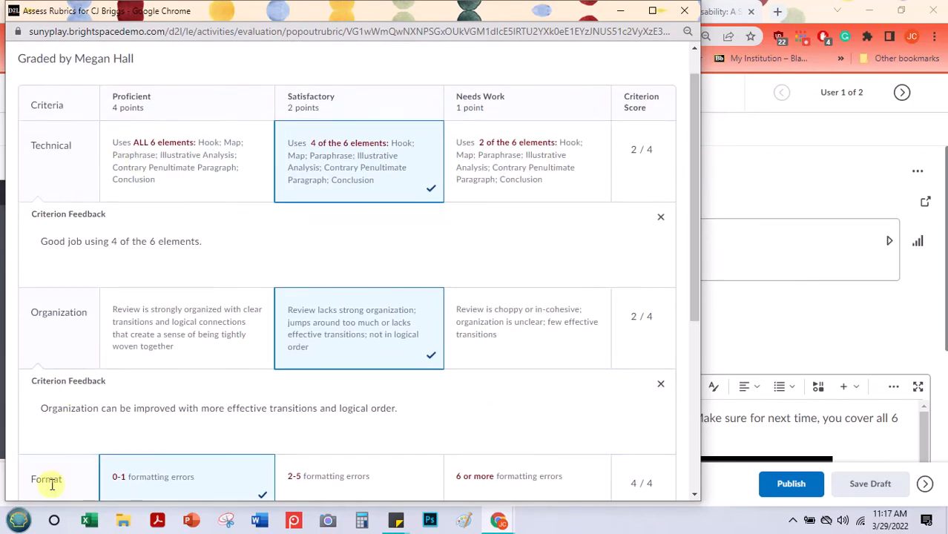
drag(695, 100, 688, 124)
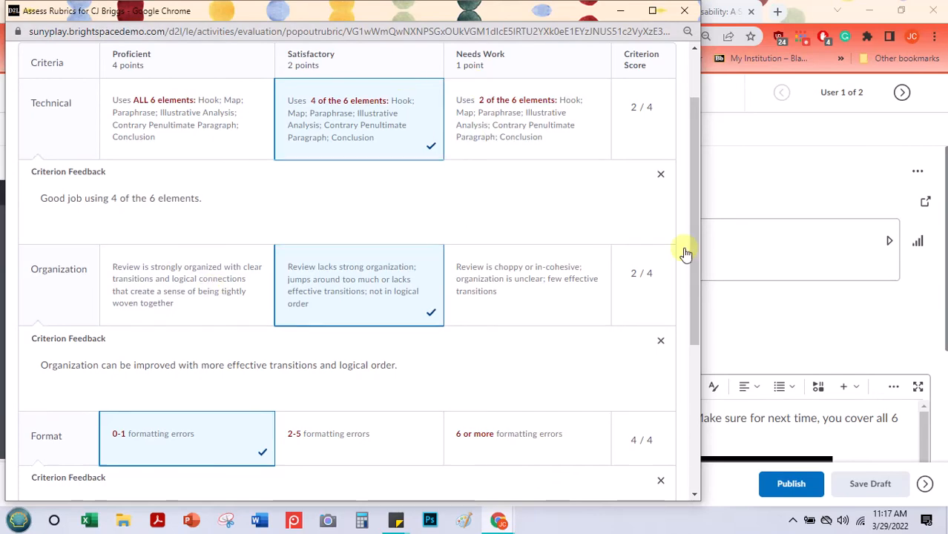
Check the criterion ratings, Format feedback, total and overall score in the Artifact Review v.2.0 window, then move the window aside
drag(693, 184, 652, 392)
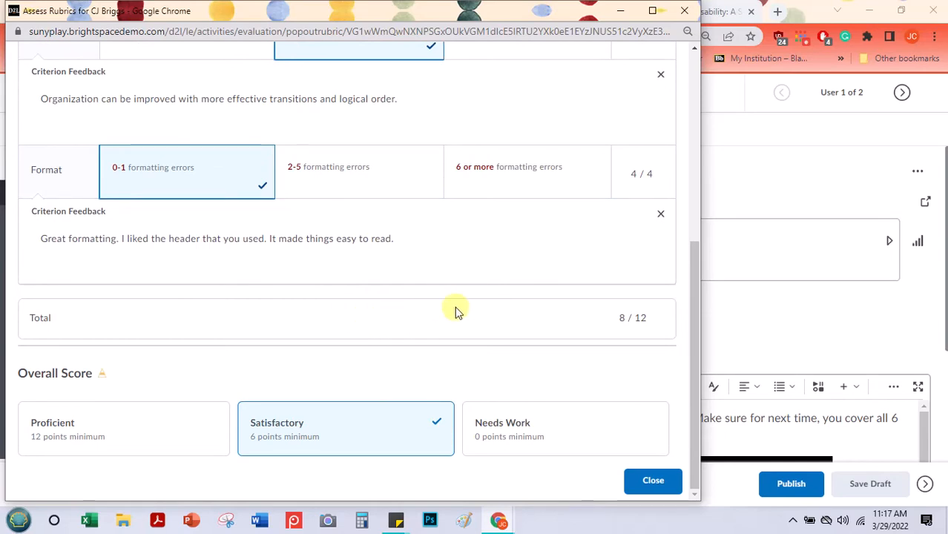
drag(692, 250, 684, 44)
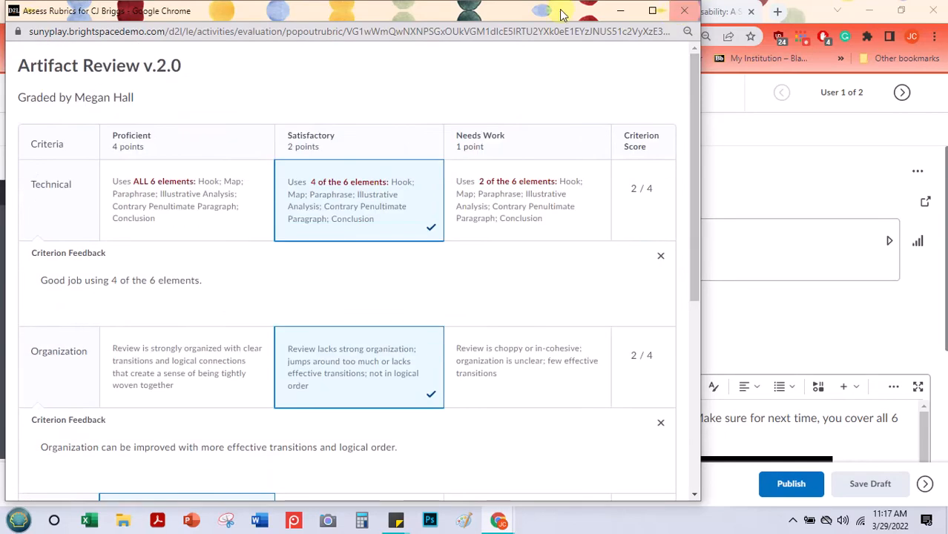
double_click(481, 28)
drag(461, 12, 923, 18)
drag(579, 15, 228, 1)
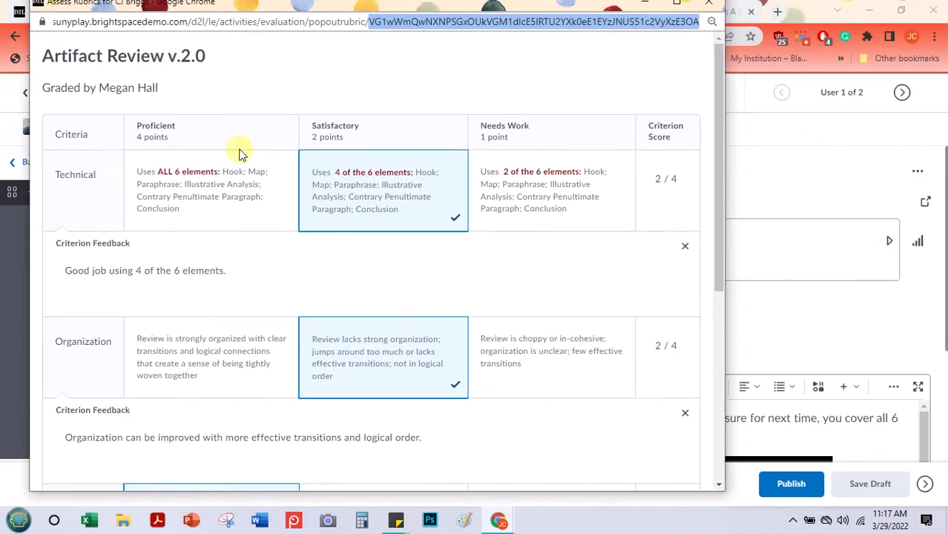
Rate the Technical criterion as Proficient in the separate rubric window, close it, and publish the evaluation
click(232, 202)
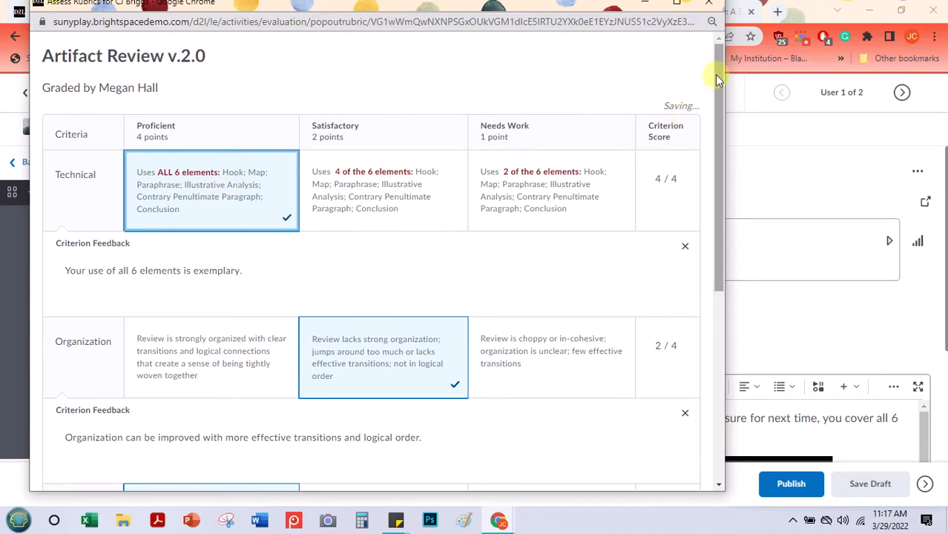
drag(716, 78, 735, 343)
click(673, 472)
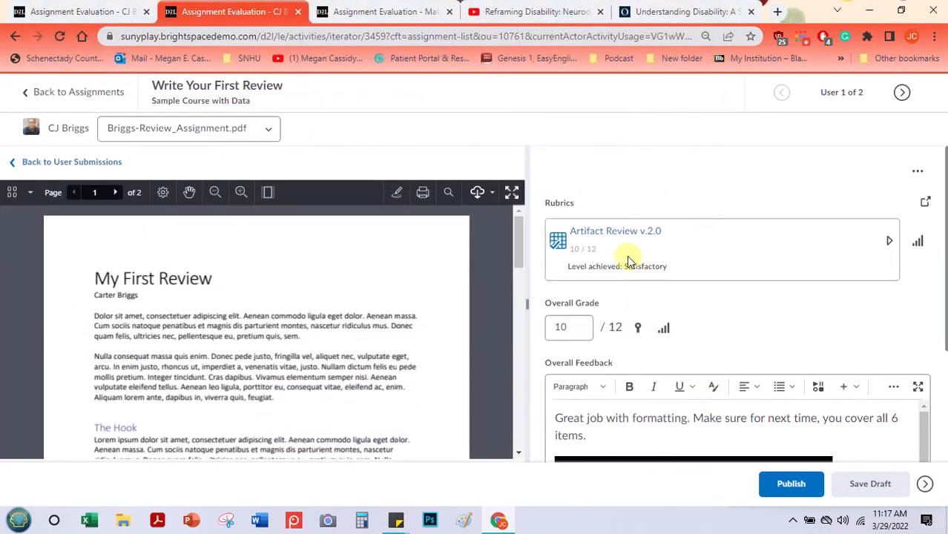
click(804, 486)
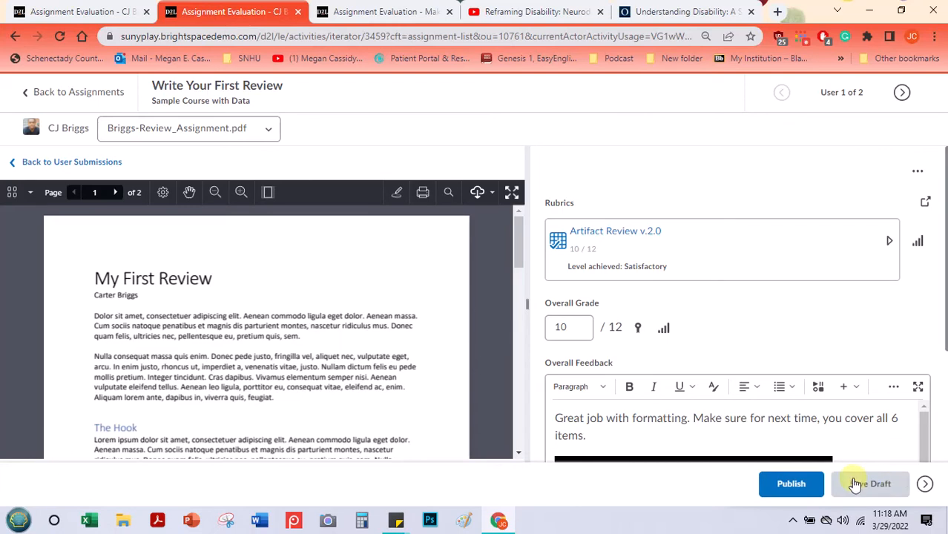
click(798, 486)
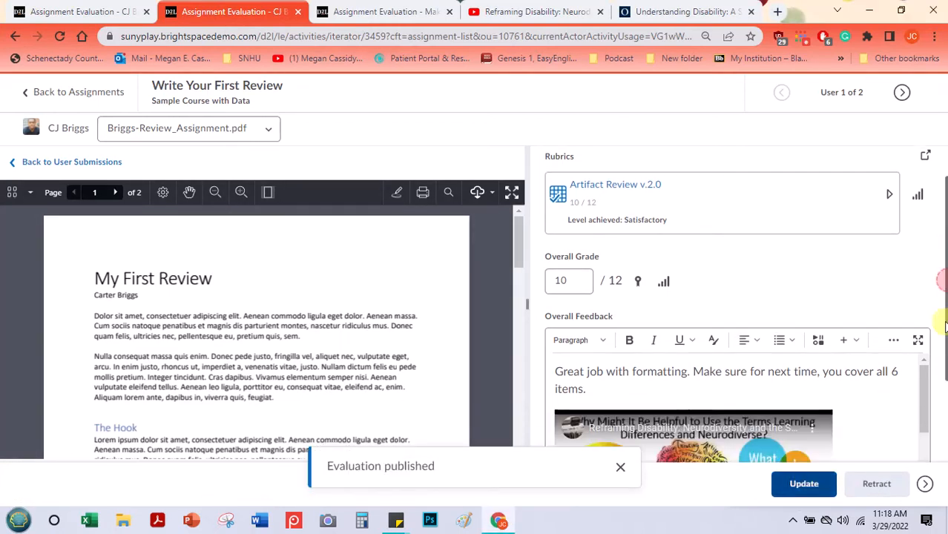
Expand the Artifact Review v.2.0 rubric on the published evaluation and rate the Technical criterion as Satisfactory
scroll(941, 284, down, 1)
click(891, 158)
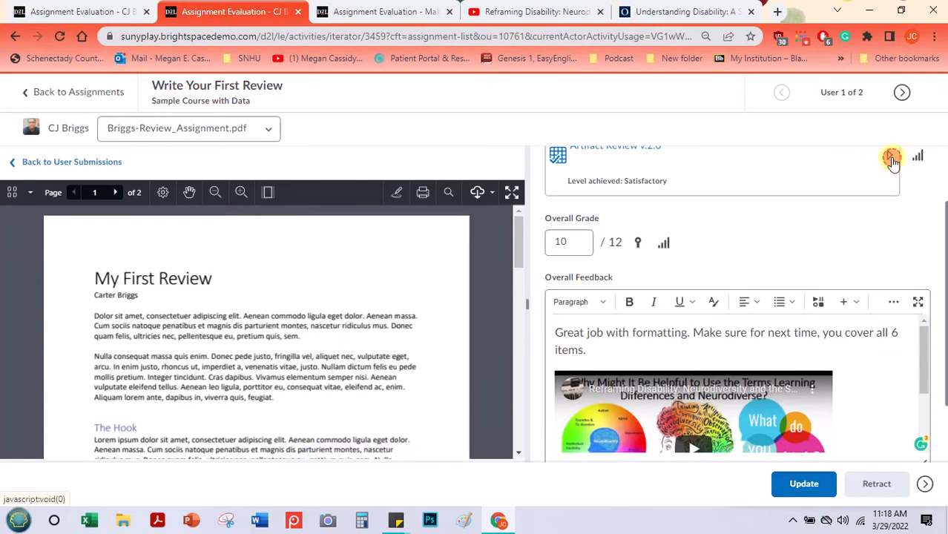
click(716, 359)
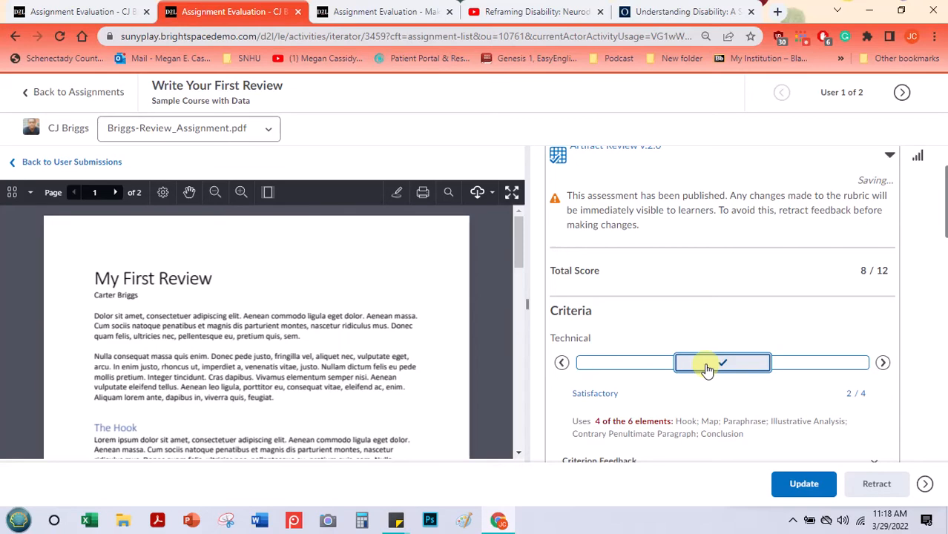
click(600, 361)
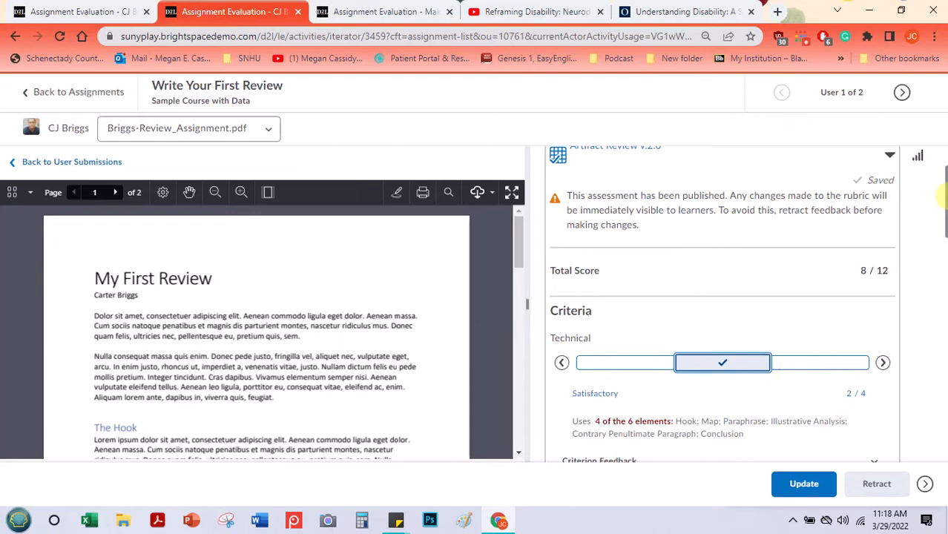
drag(944, 192, 943, 243)
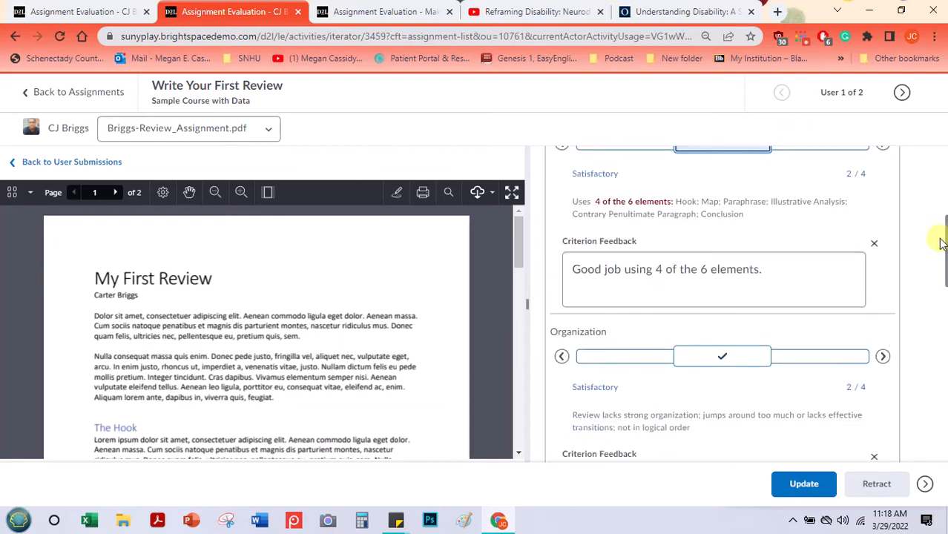
Retract the published evaluation, discarding unsaved changes, and keep the Technical criterion rated as Satisfactory
click(866, 484)
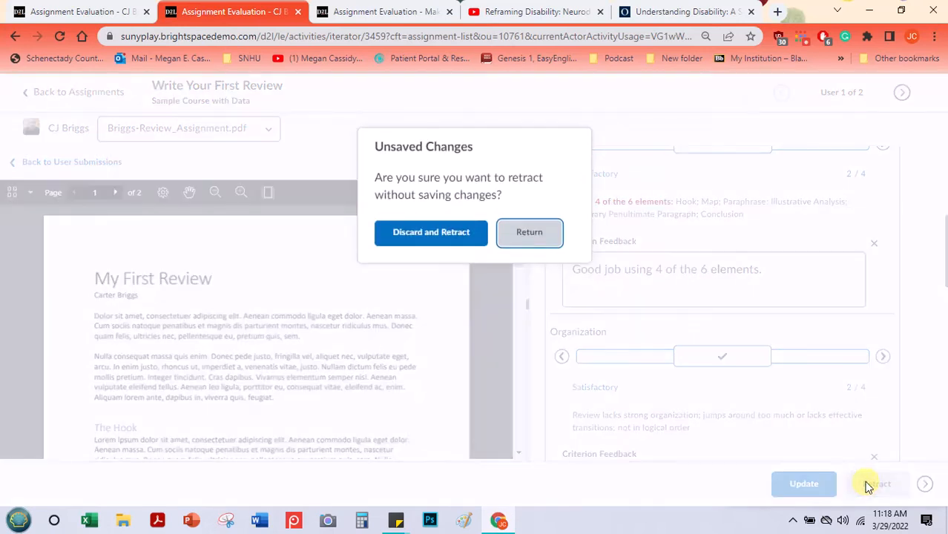
click(439, 236)
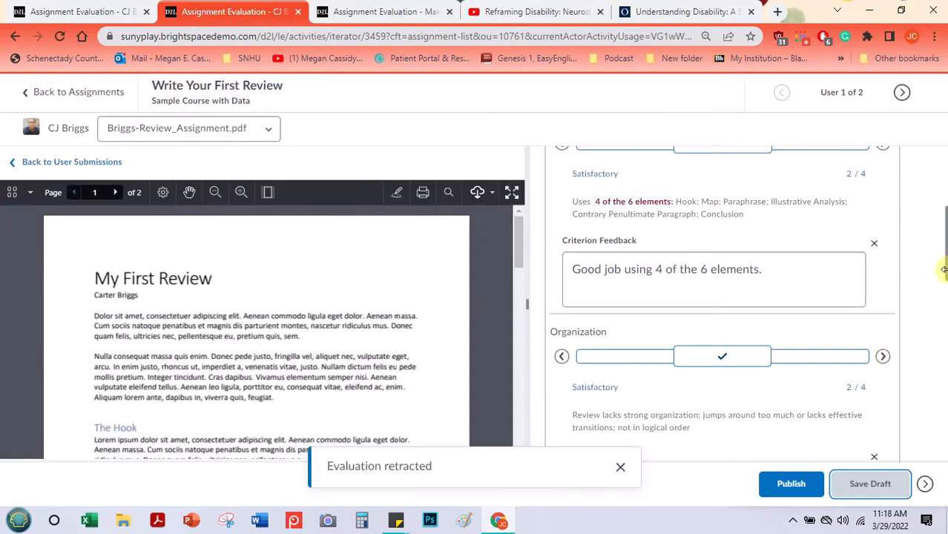
scroll(943, 263, down, 1)
drag(946, 261, 946, 217)
click(637, 307)
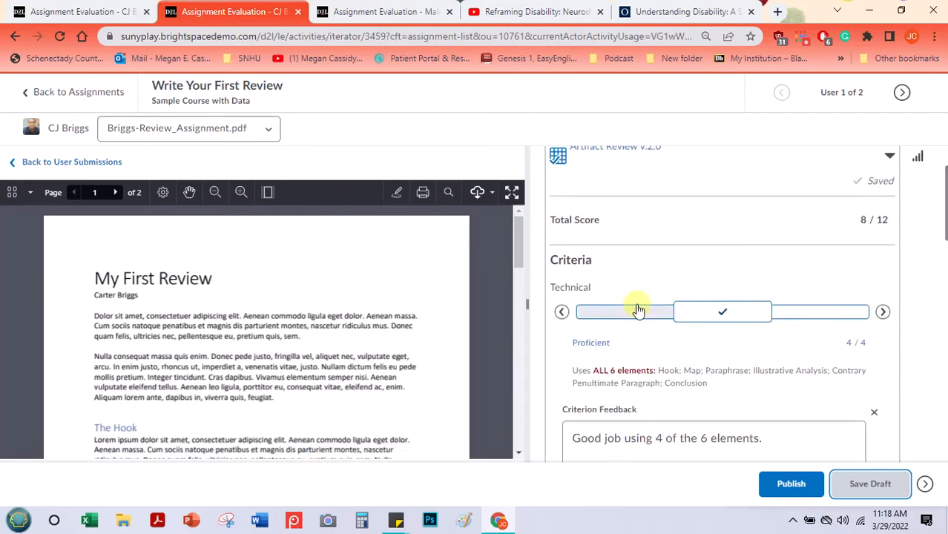
click(732, 311)
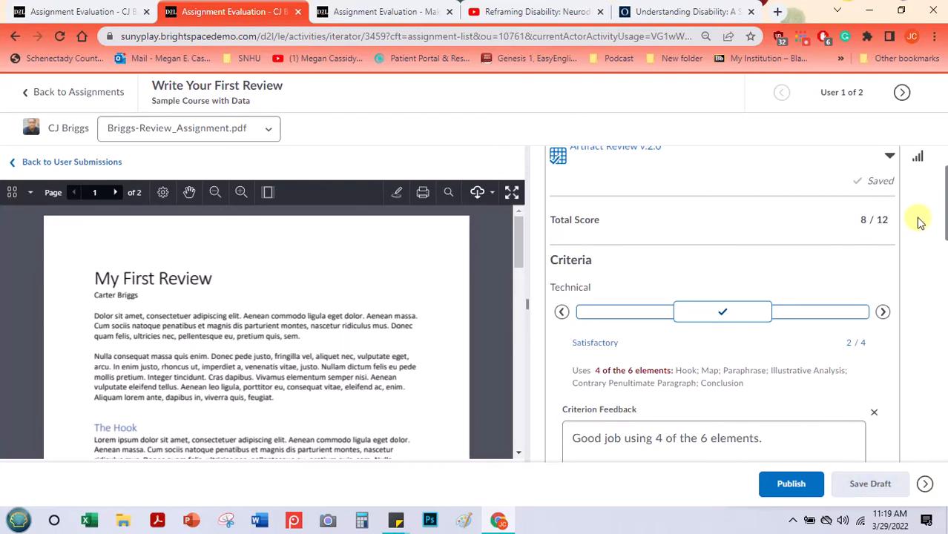
Check the Format feedback and the rubric's overall score, and publish the evaluation again
drag(944, 186, 923, 317)
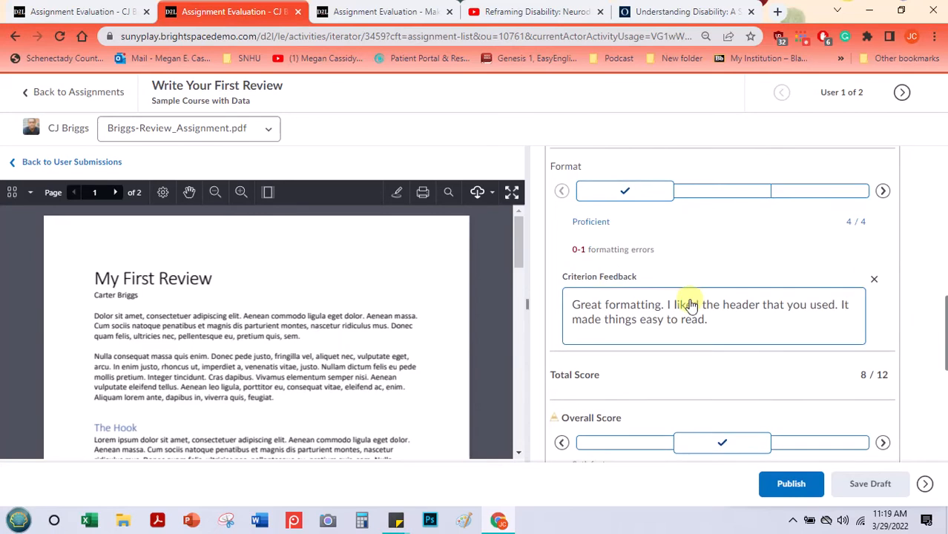
scroll(940, 354, down, 1)
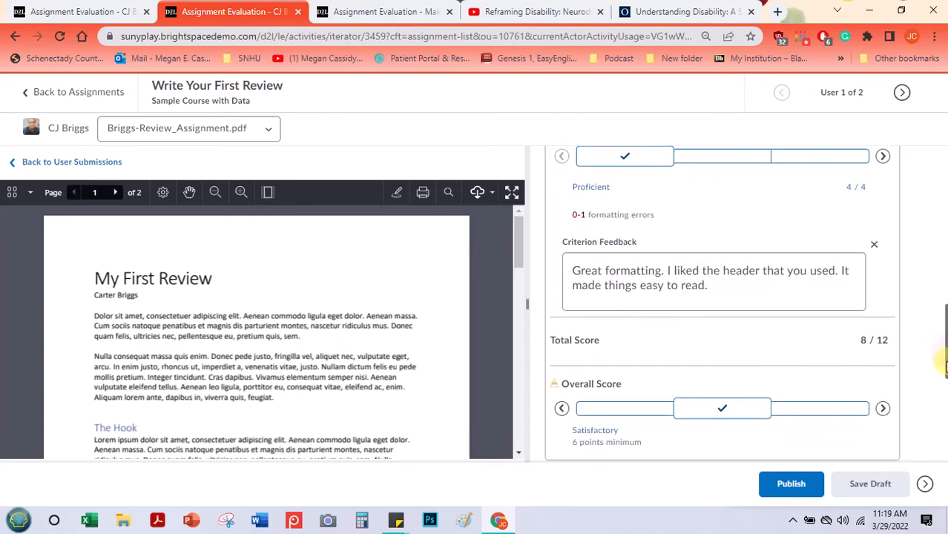
click(793, 491)
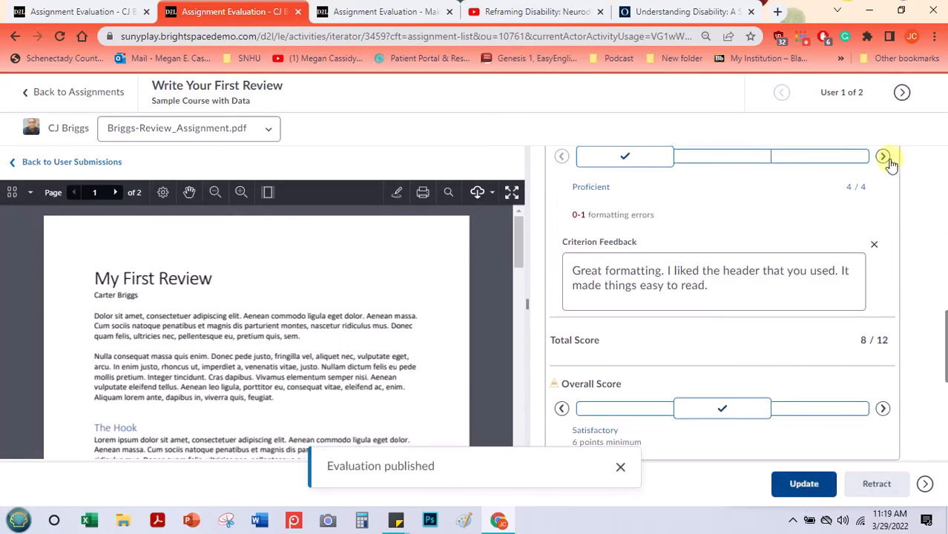
View the second student's submission, return to the first student, and retract that student's published evaluation
click(903, 94)
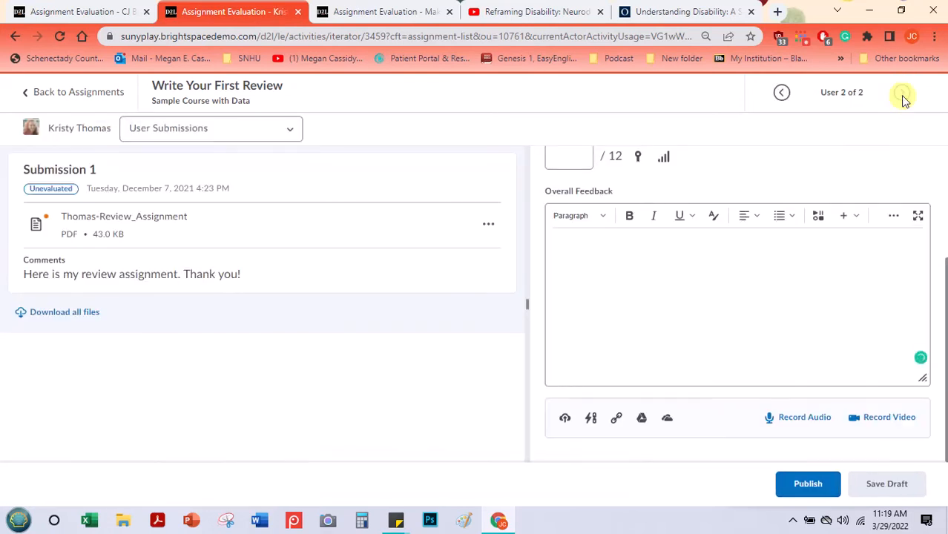
click(781, 95)
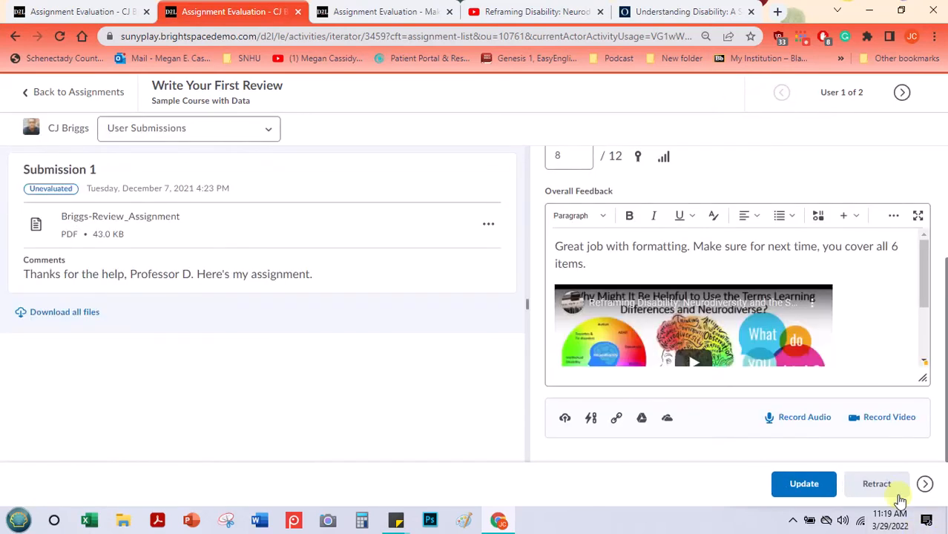
click(885, 492)
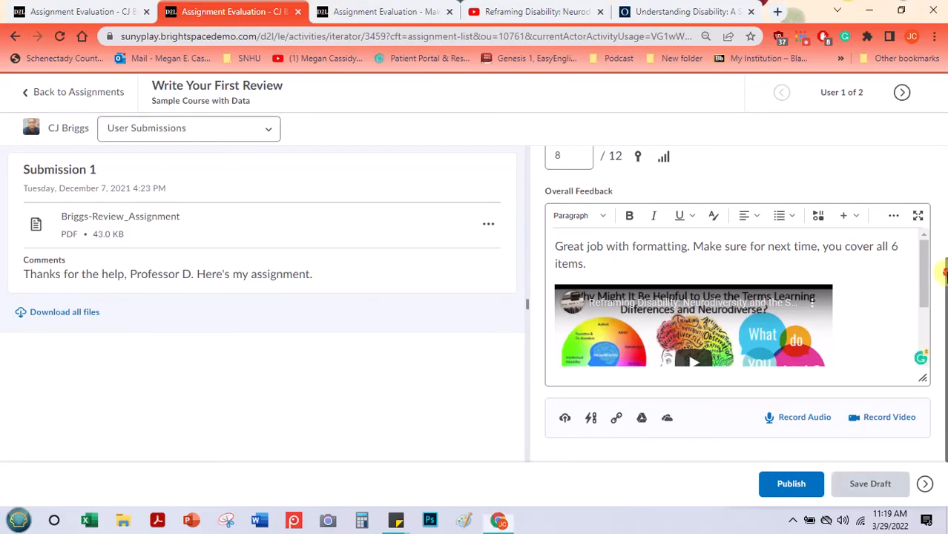
scroll(941, 279, up, 3)
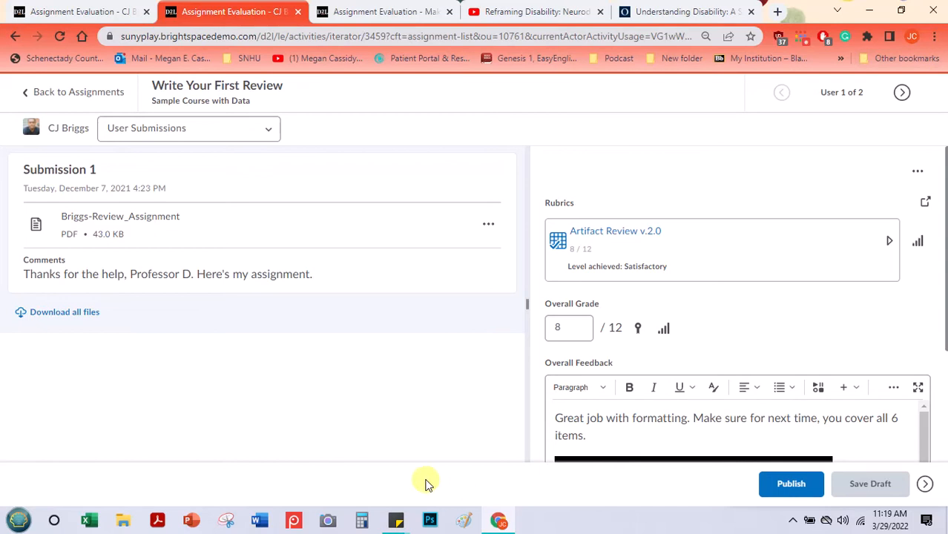
Examine the selected levels and criterion feedback in the graded ENG 122 Module Five Assignment Rubric, including the Body: Main Idea comments
mouse_move(397, 524)
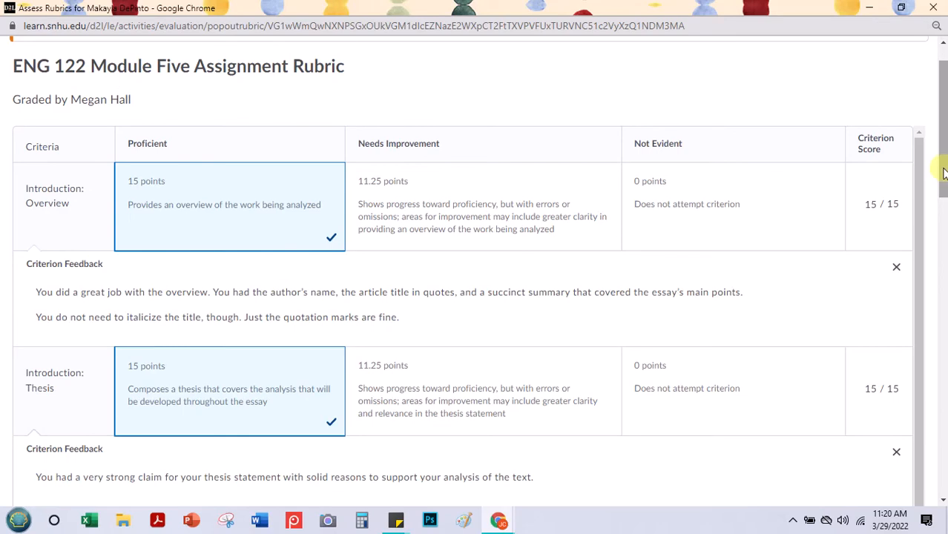
scroll(944, 172, down, 1)
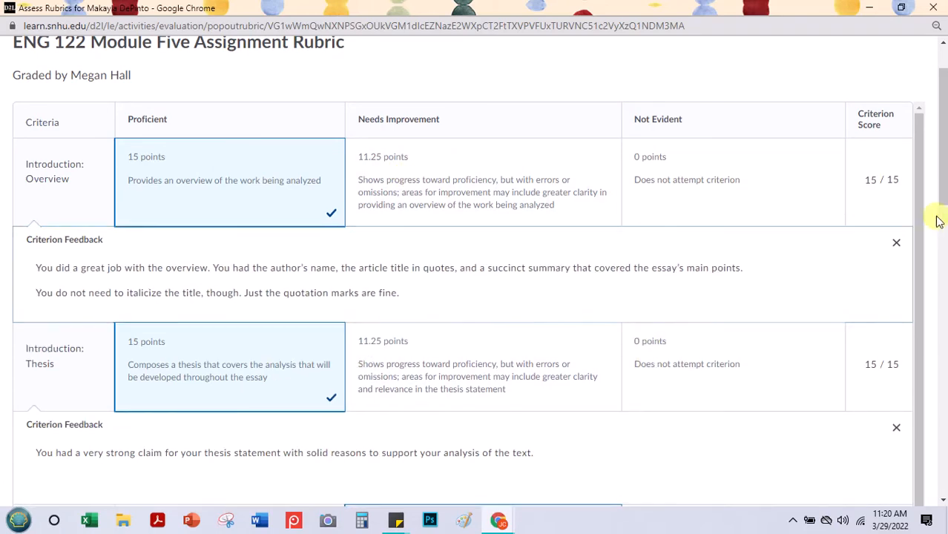
drag(939, 182, 920, 300)
scroll(920, 300, down, 1)
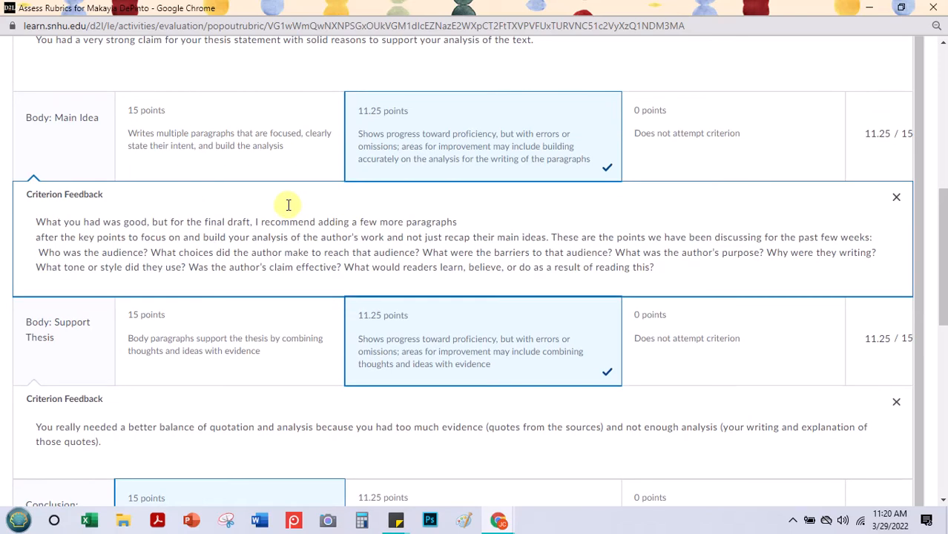
drag(939, 271, 935, 361)
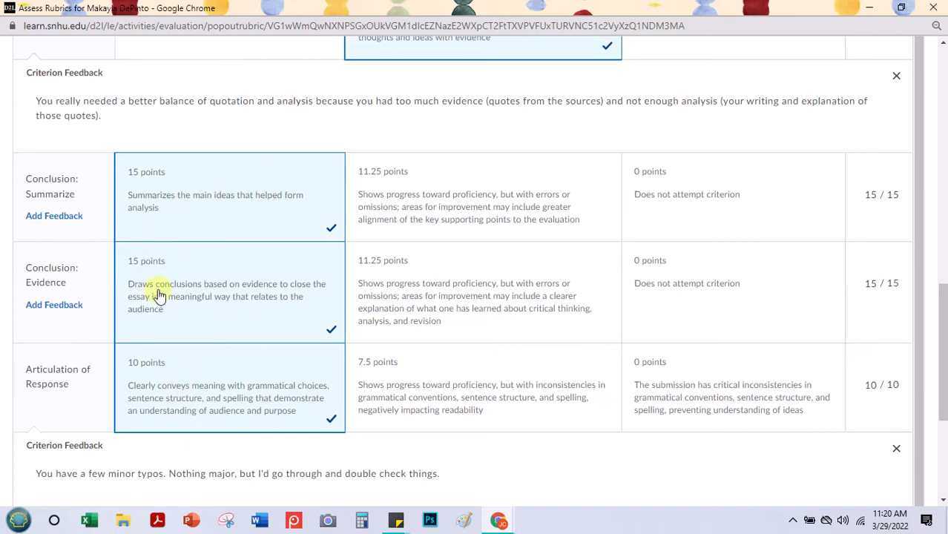
drag(941, 297, 944, 167)
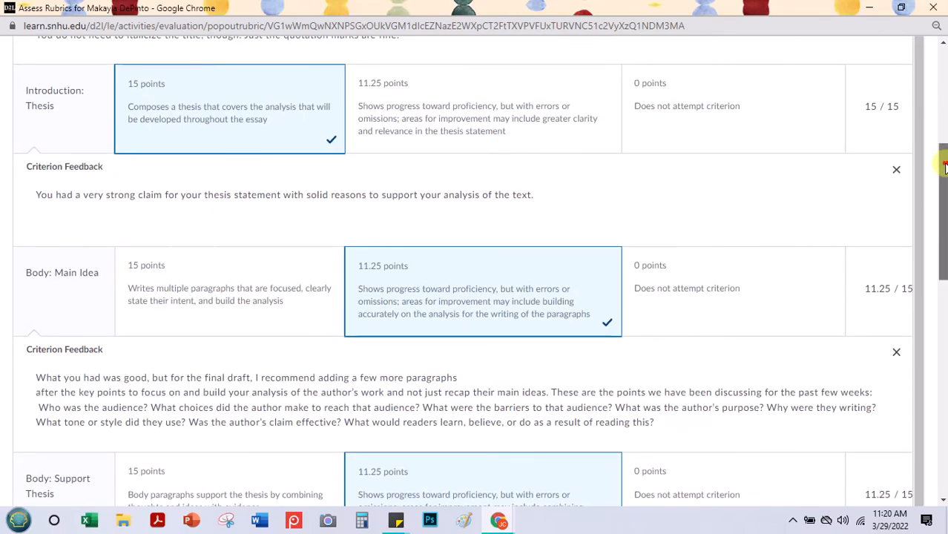
mouse_move(944, 168)
mouse_down()
mouse_move(944, 78)
mouse_move(942, 184)
mouse_up()
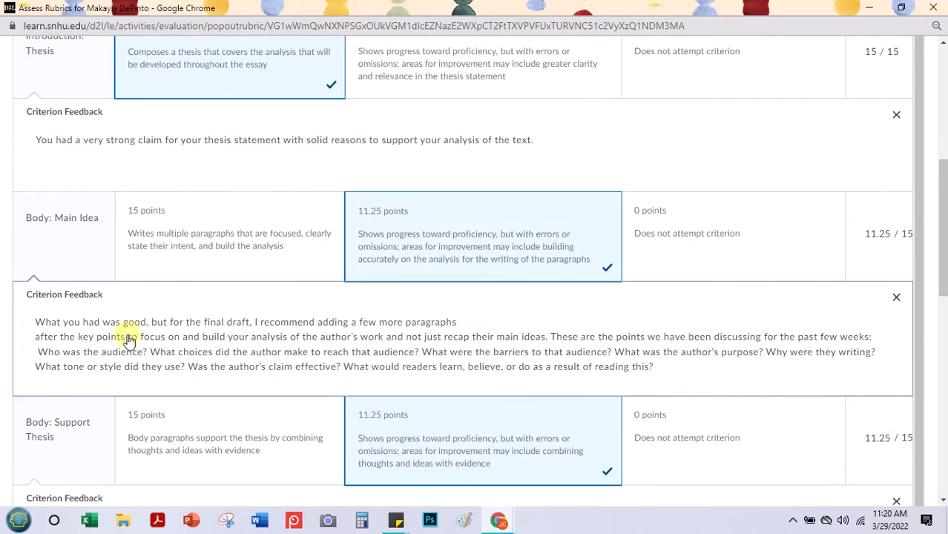
drag(944, 235, 940, 111)
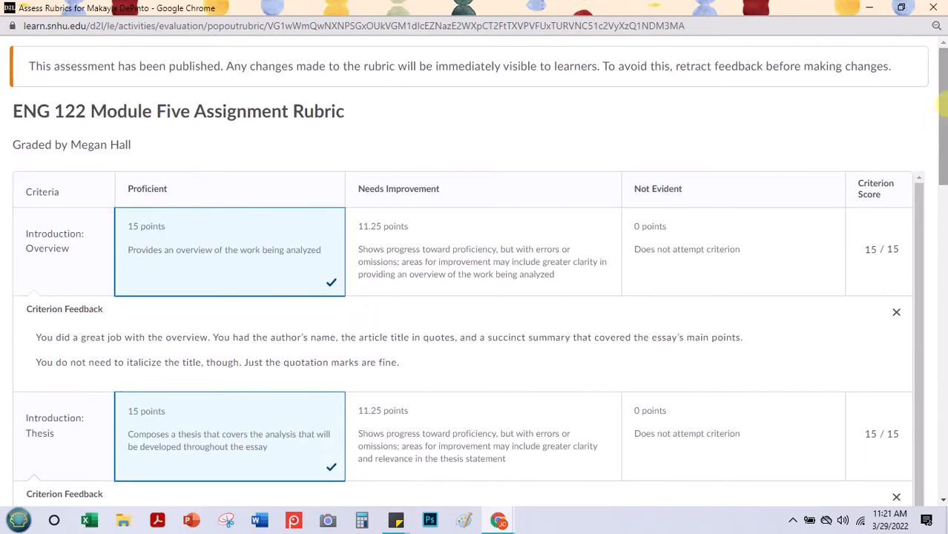
Close the ENG 122 rubric, leave the assignment evaluation, and open the Rubrics list of the Empty Course Shell course
click(933, 7)
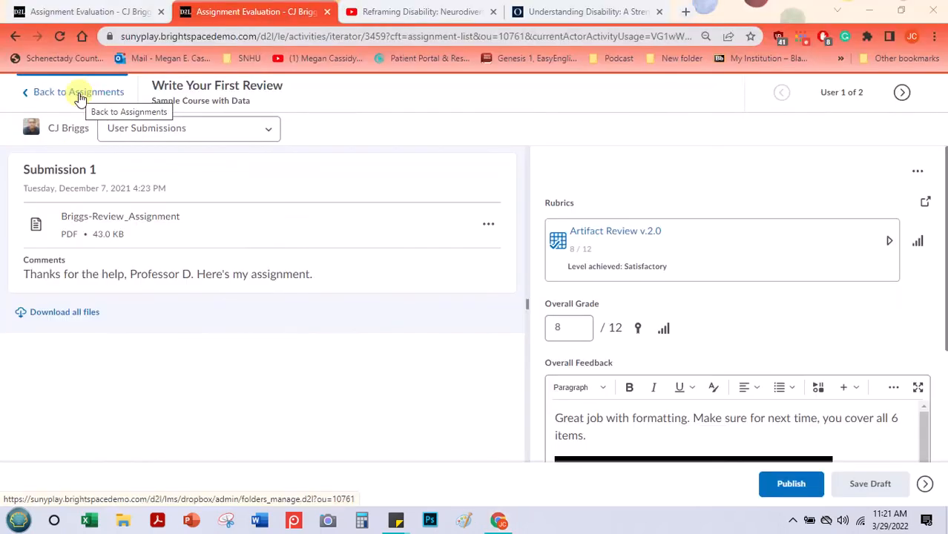
click(80, 95)
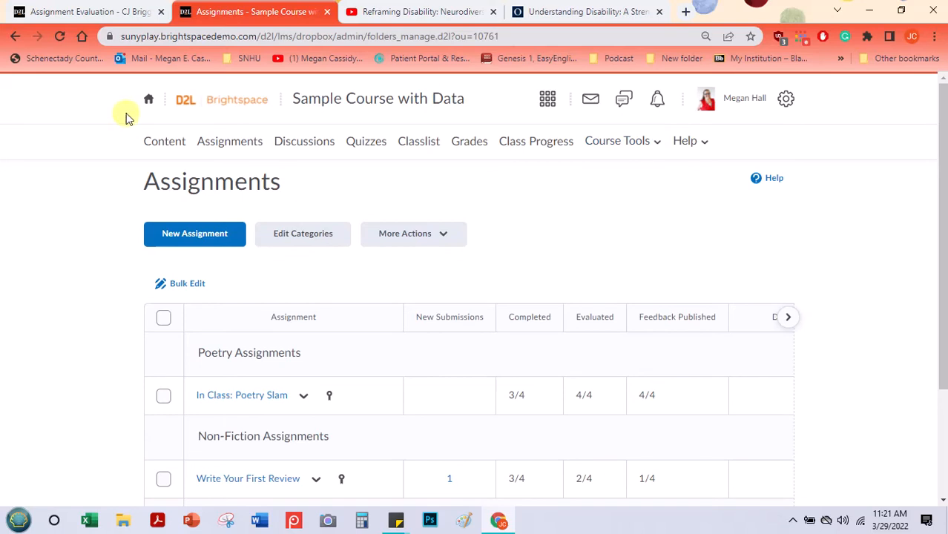
click(149, 99)
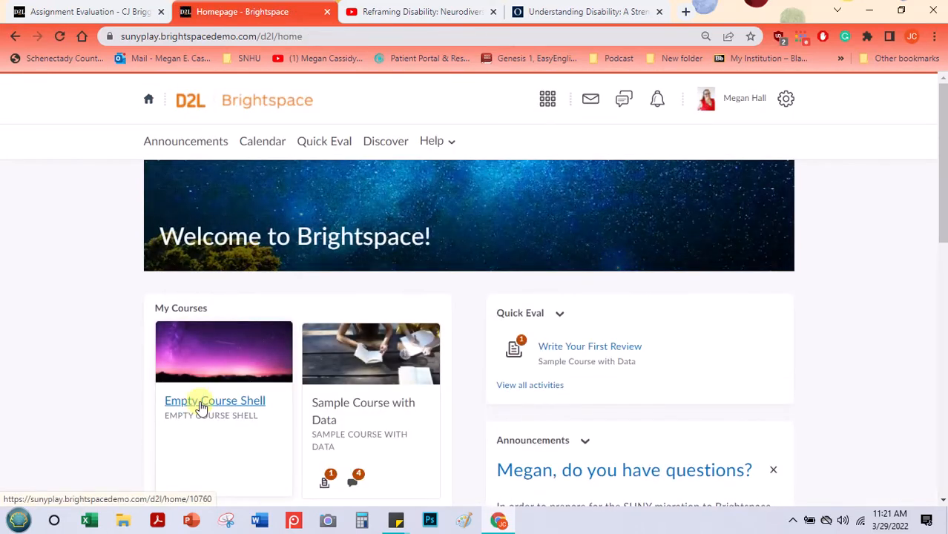
click(201, 408)
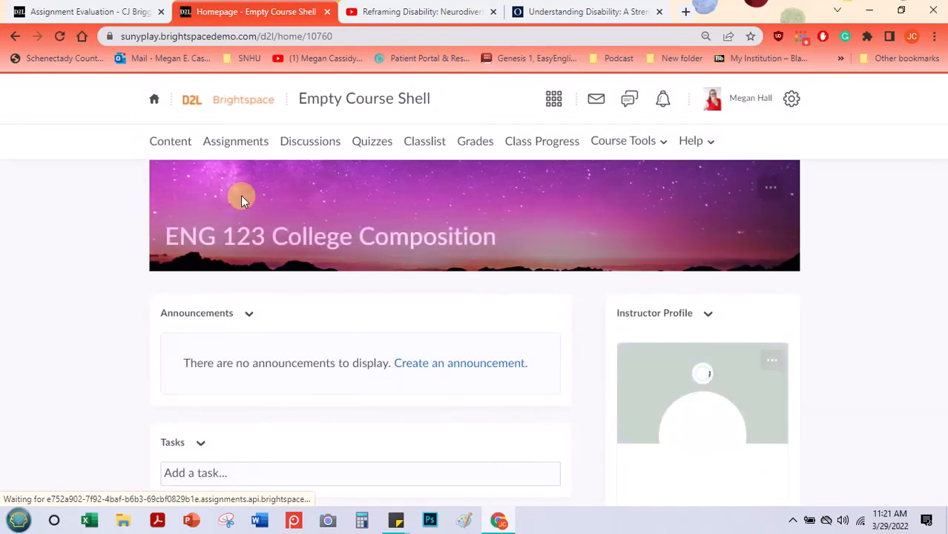
click(626, 149)
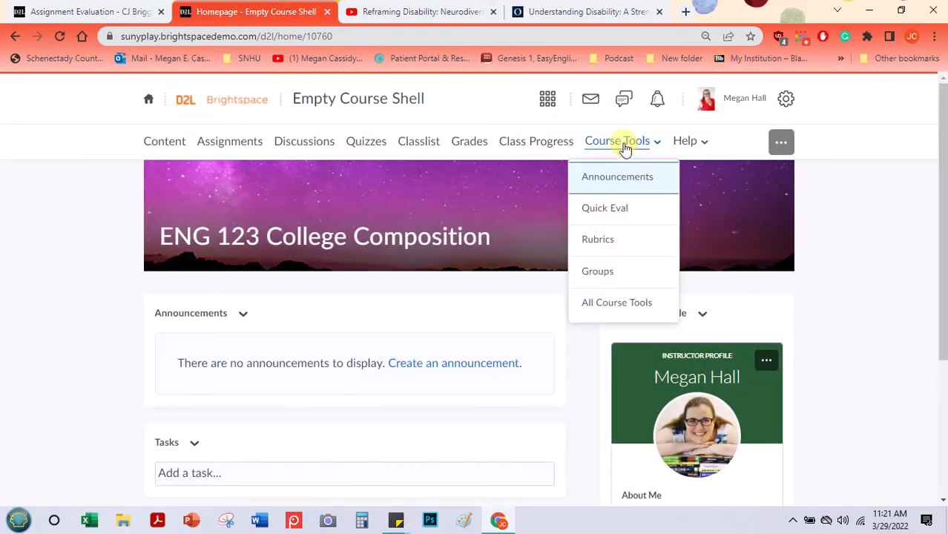
click(603, 244)
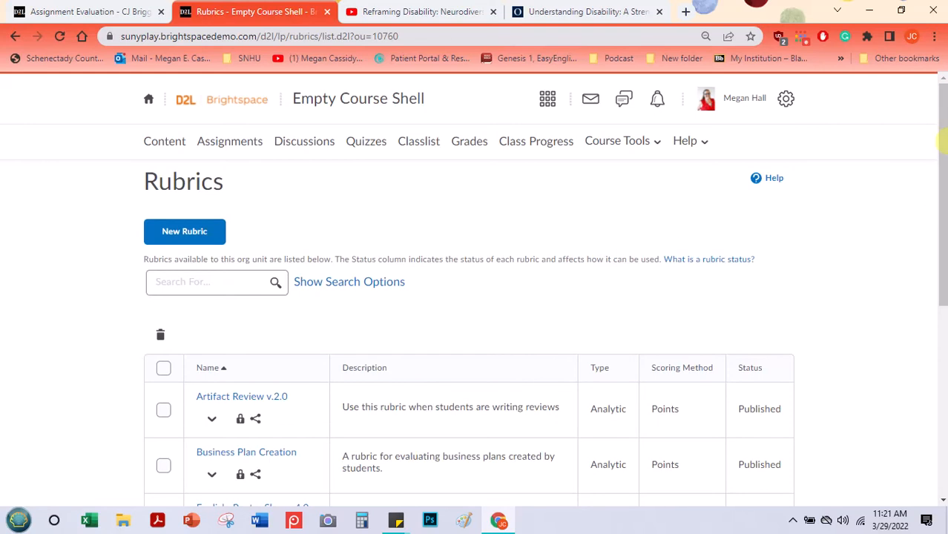
Examine the course's rubric list, its search field, and the actions available for the Artifact Review v.2.0 rubric
drag(942, 145, 944, 310)
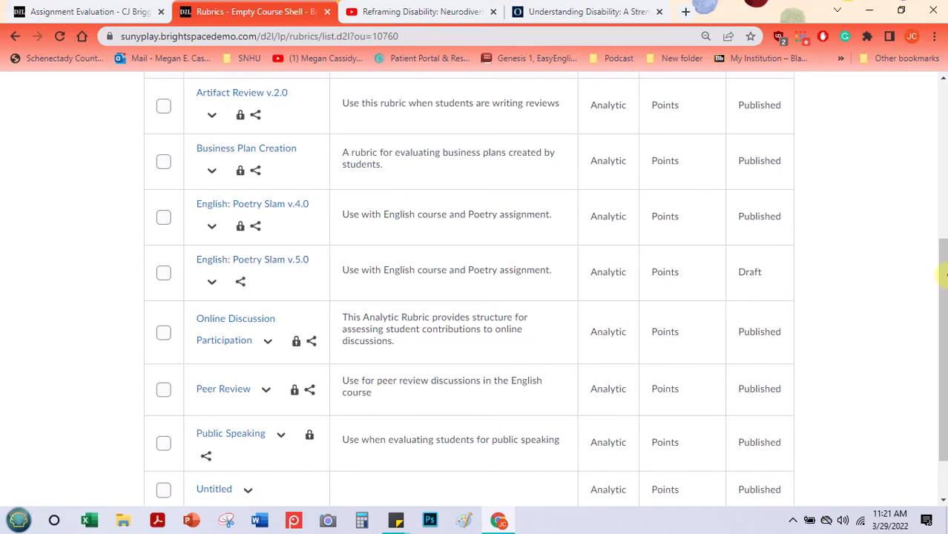
drag(940, 313, 938, 385)
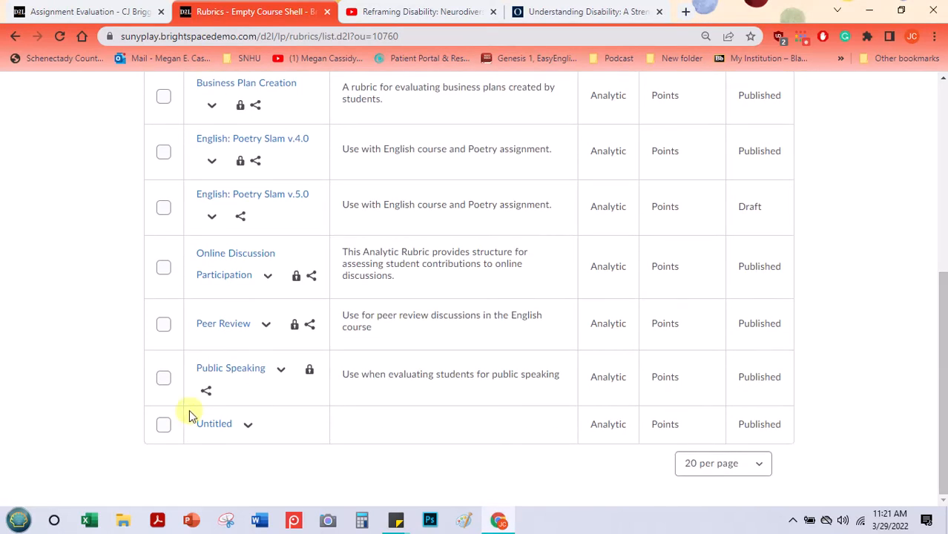
drag(944, 319, 944, 84)
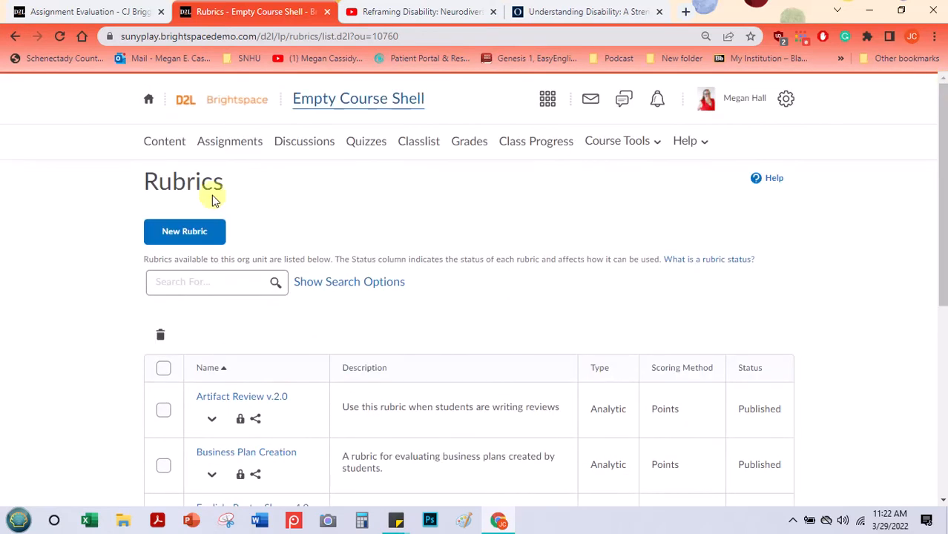
click(180, 238)
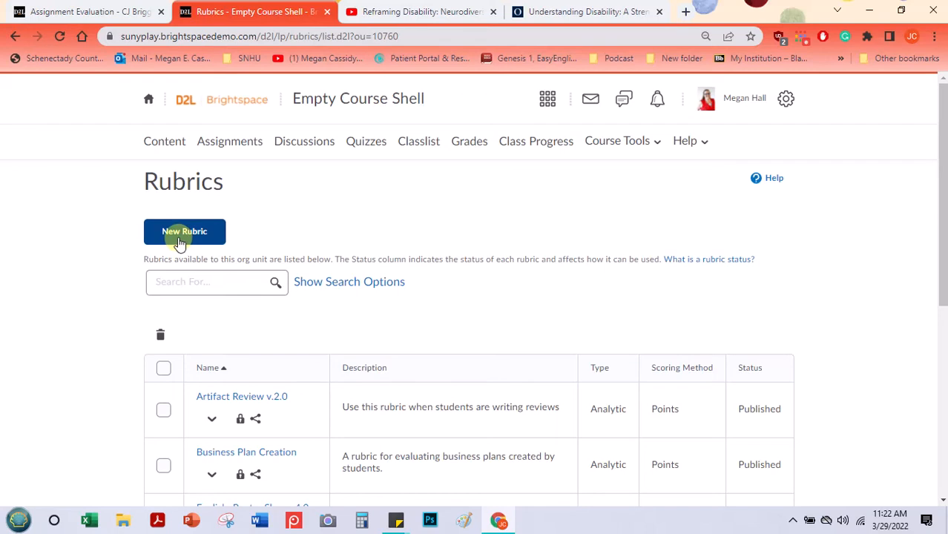
click(197, 282)
click(199, 463)
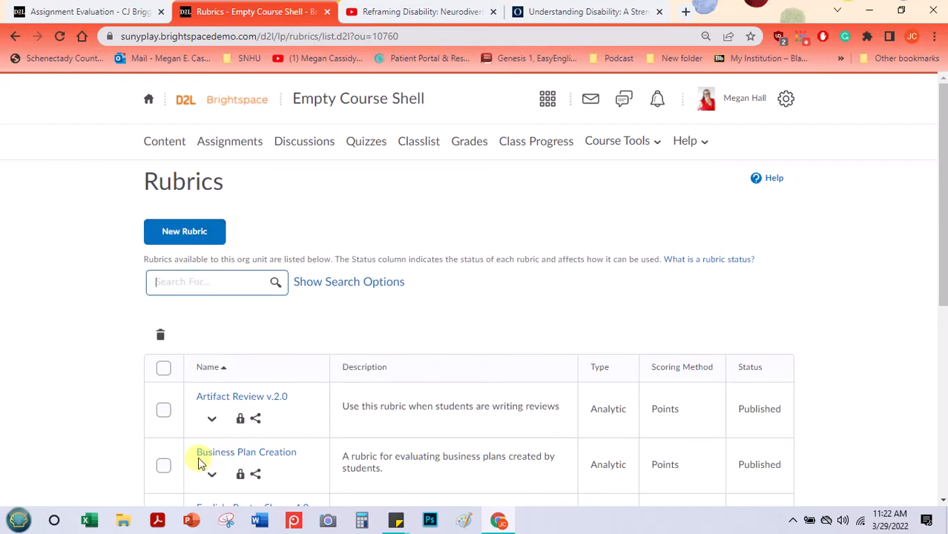
click(214, 280)
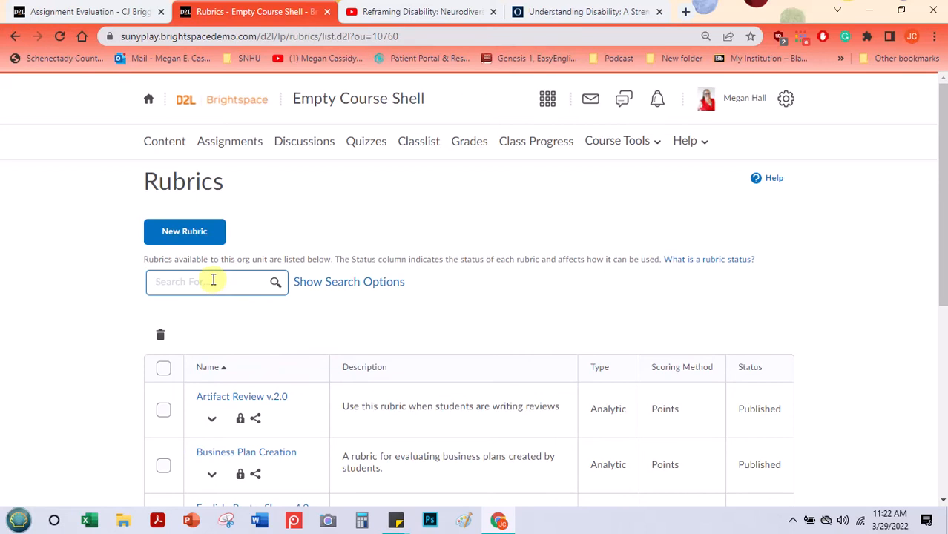
click(211, 316)
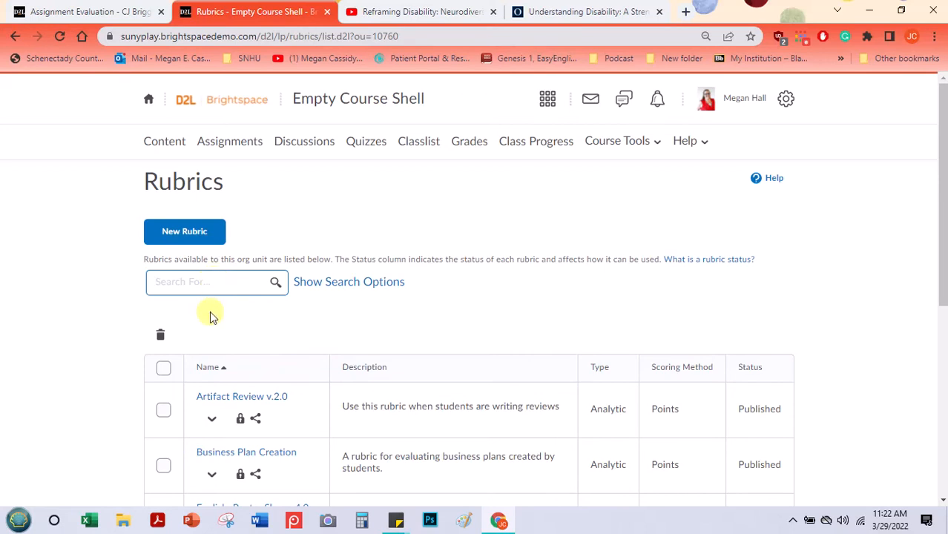
click(211, 420)
click(264, 286)
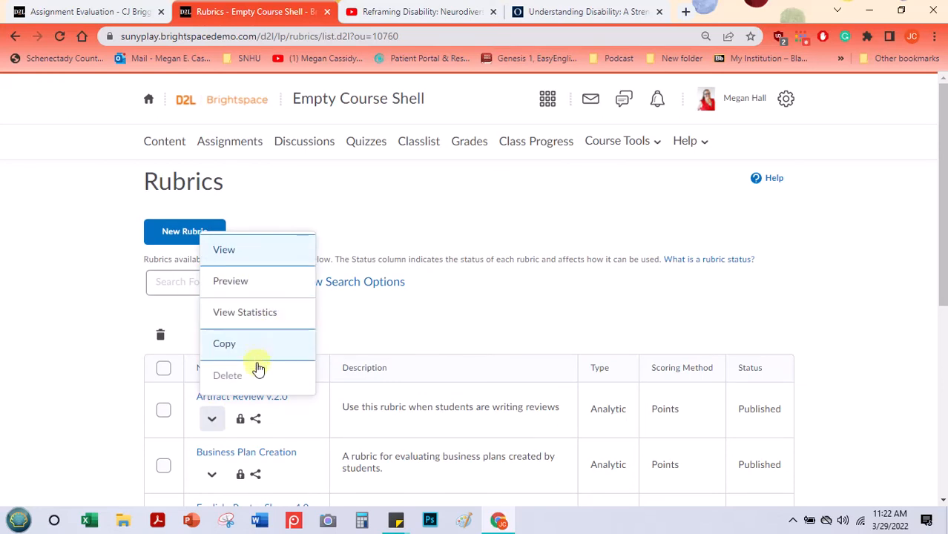
click(469, 300)
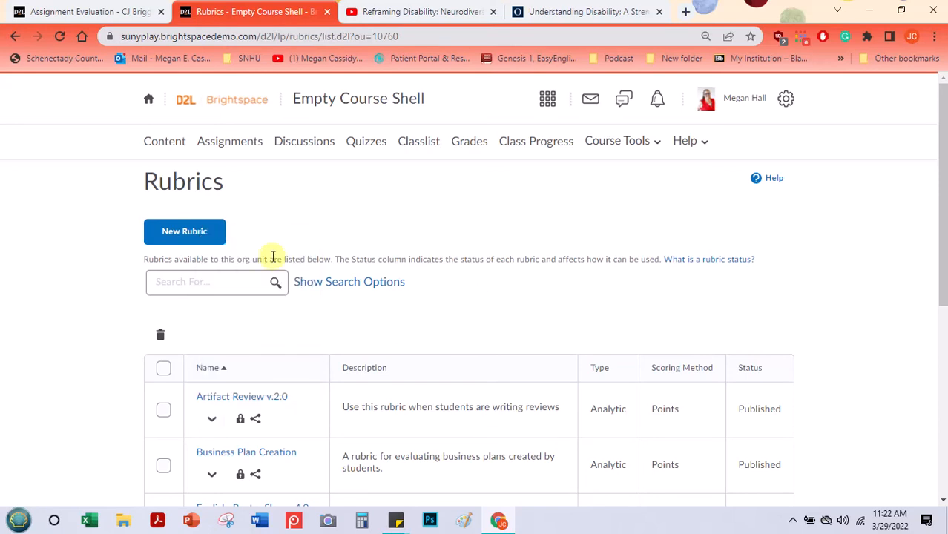
Create a new rubric and view its available rubric types
click(197, 242)
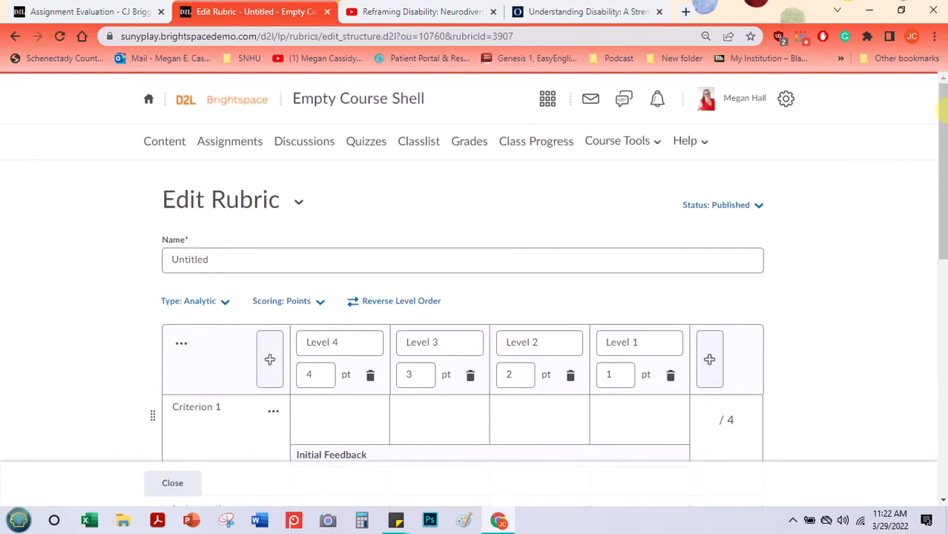
drag(944, 133, 933, 180)
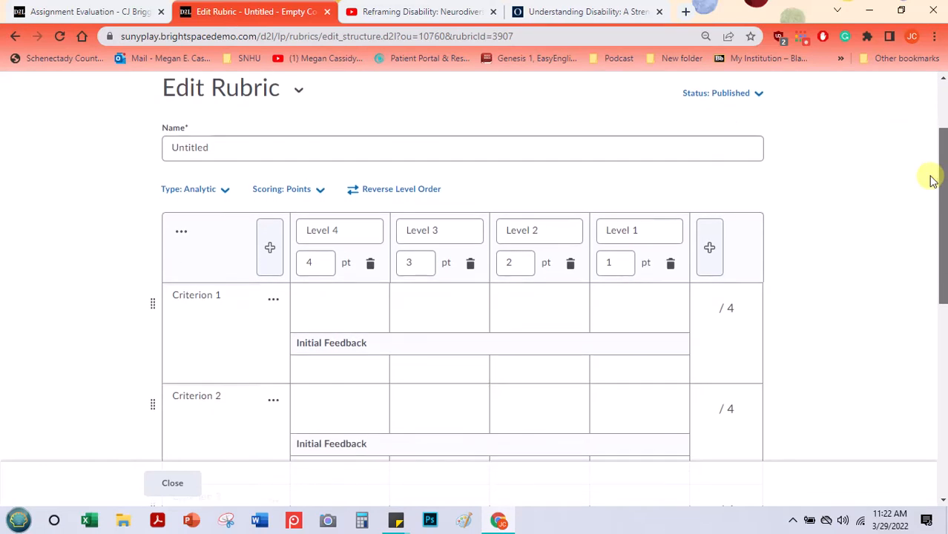
click(226, 193)
click(226, 193)
click(226, 193)
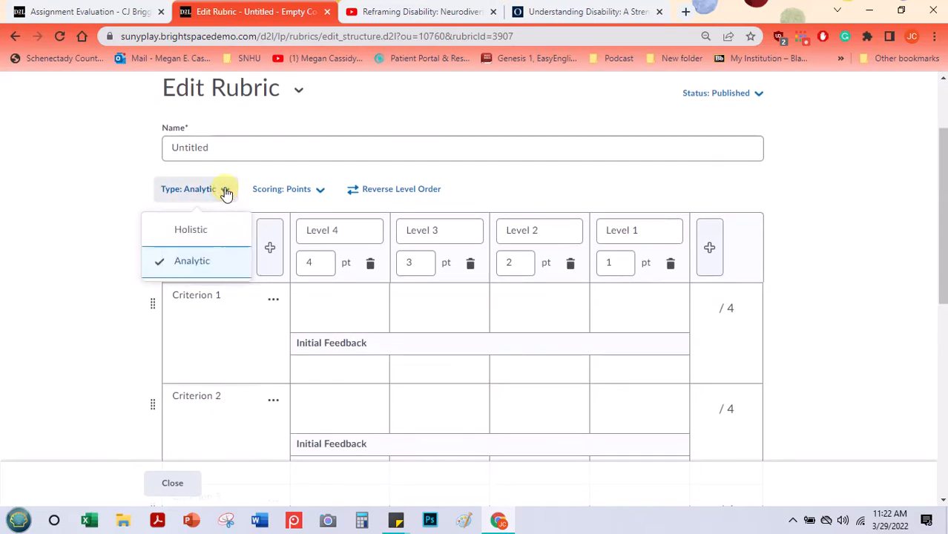
click(226, 193)
click(226, 193)
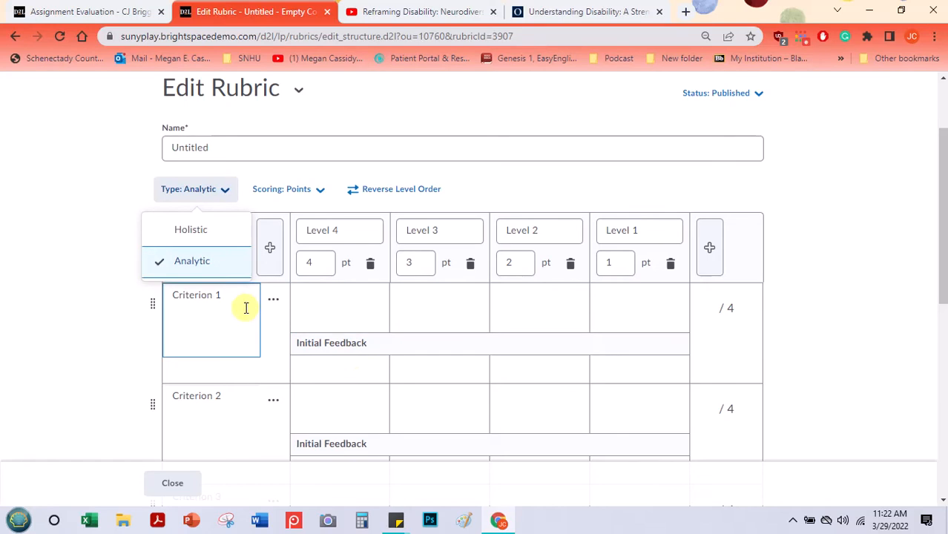
Change the new rubric's type to Holistic and accept the possible data loss
scroll(944, 187, down, 1)
click(883, 174)
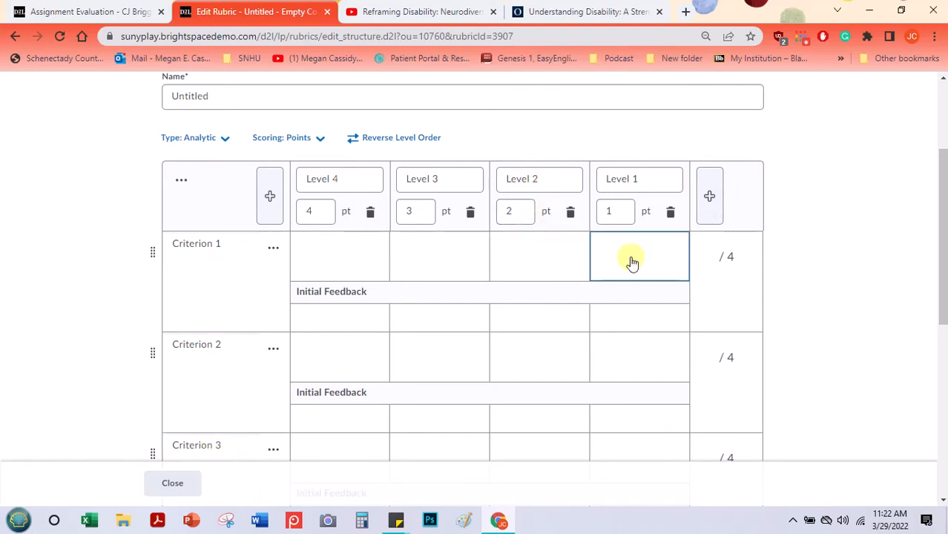
scroll(943, 237, down, 1)
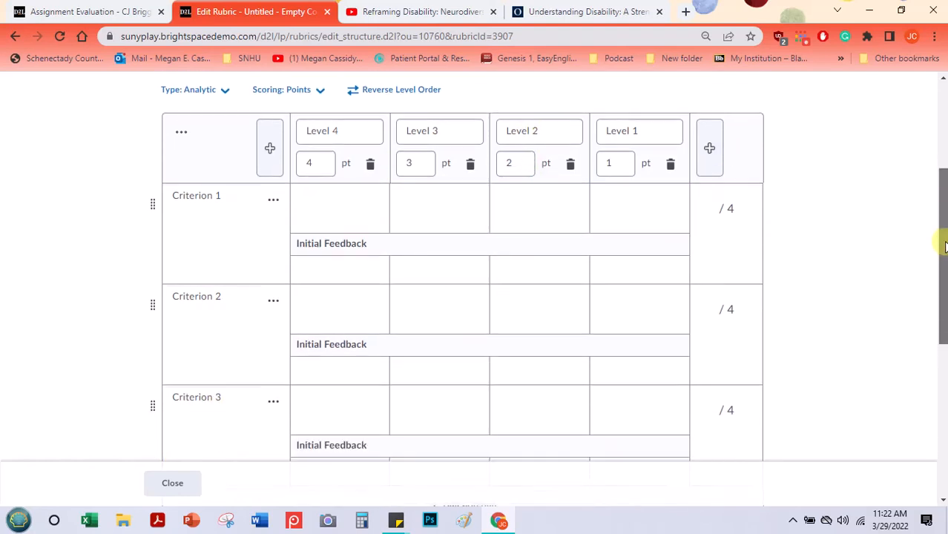
scroll(941, 223, up, 1)
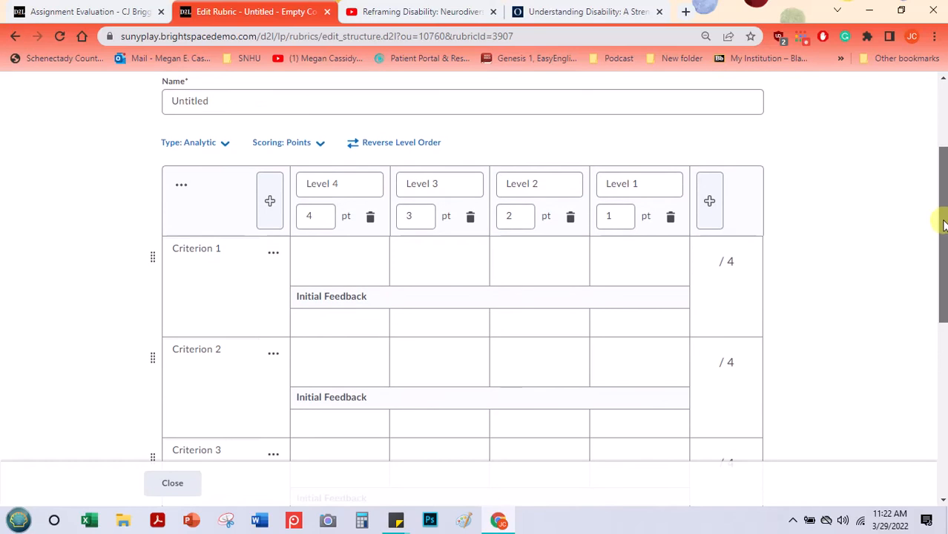
click(223, 148)
click(208, 184)
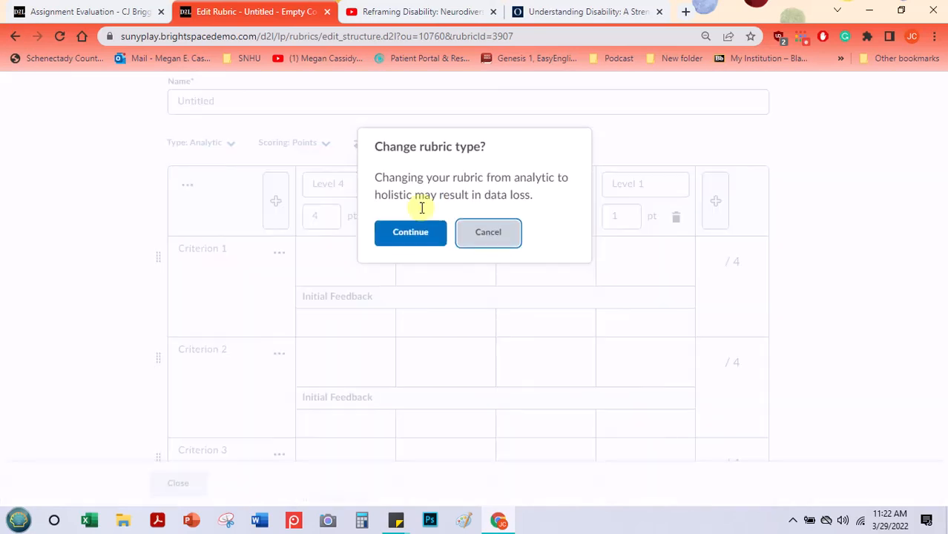
click(411, 207)
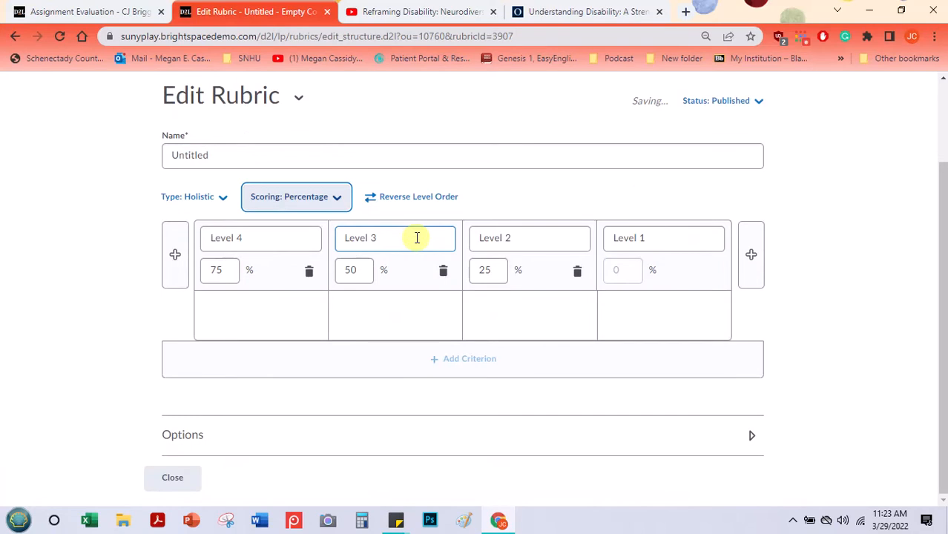
Name the holistic rubric "Discussion Forum Rubric"
double_click(218, 152)
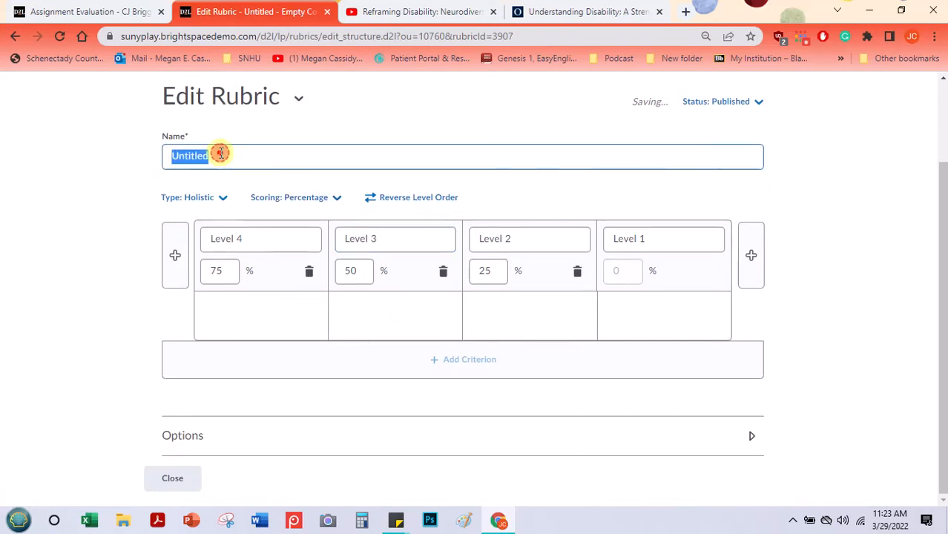
text(Discussion Forum Rubric)
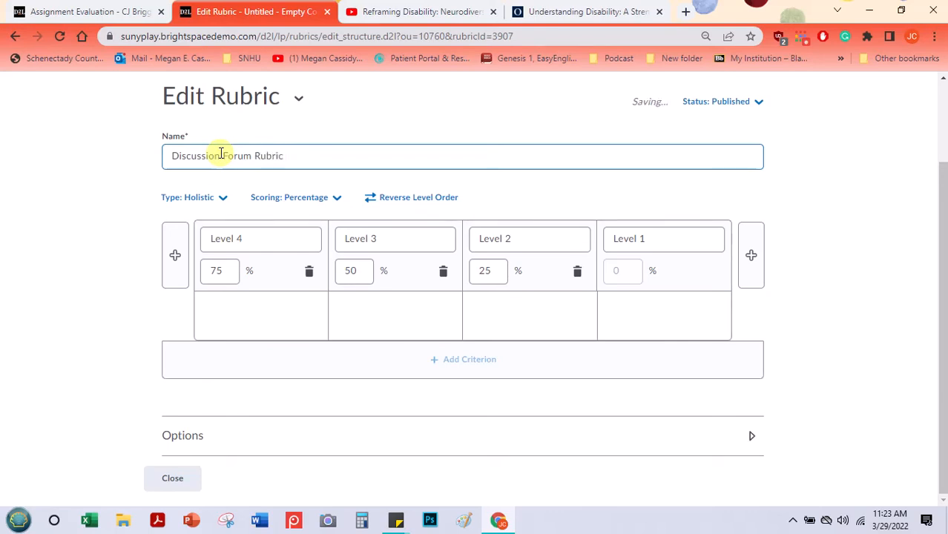
click(238, 262)
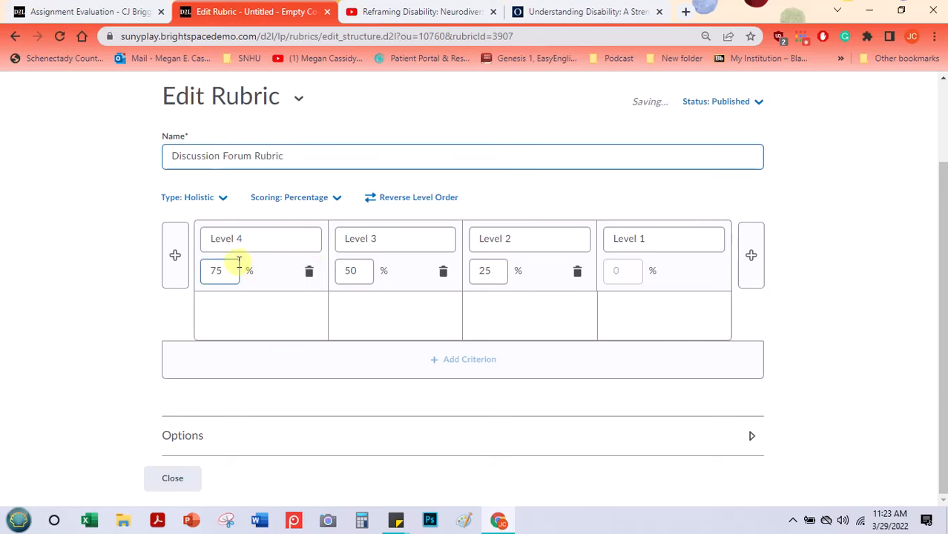
Add a new level before Level 4 and name it "Level 5"
click(176, 259)
click(243, 239)
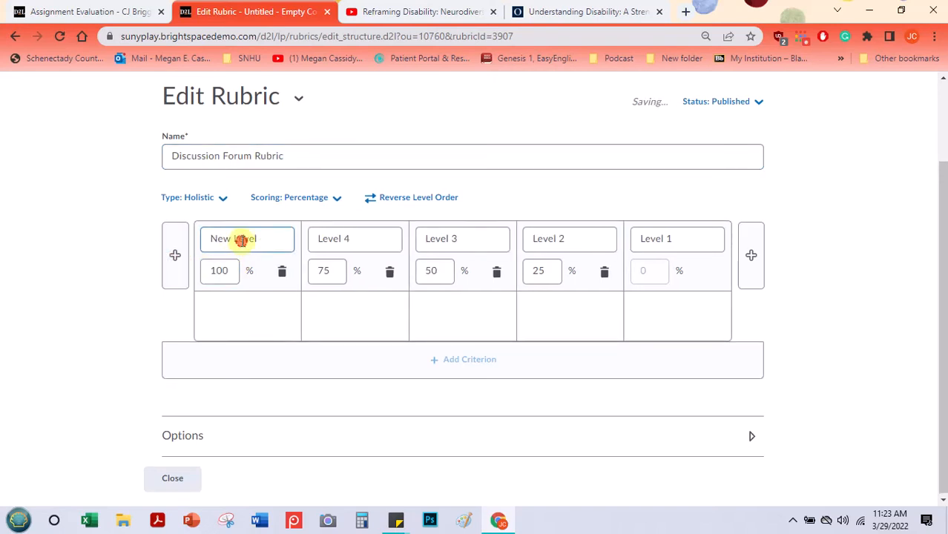
double_click(243, 239)
triple_click(243, 240)
text(Le)
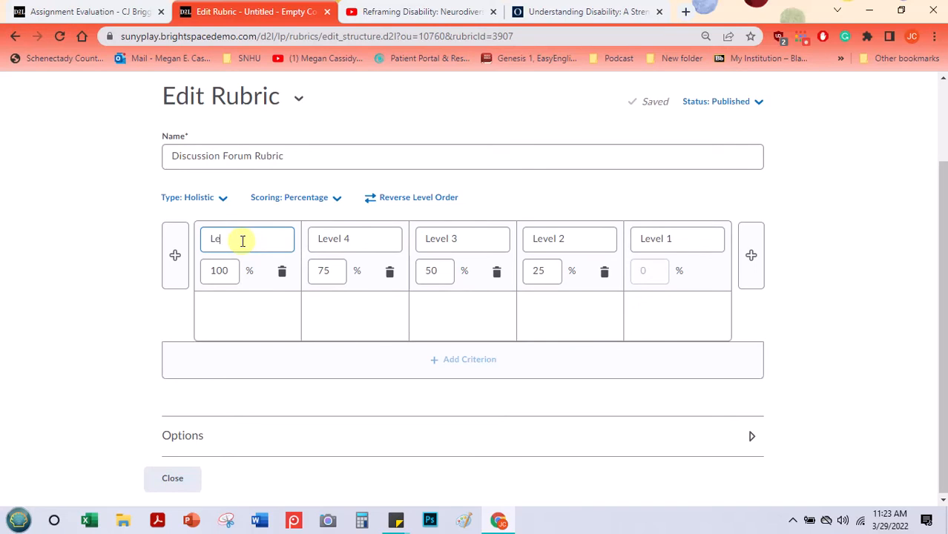
Describe Level 5 as "The initial entry was substantial and provided a thoughtful analysis of the text. The responses were meaningful and helped to forward the discussion."
click(251, 323)
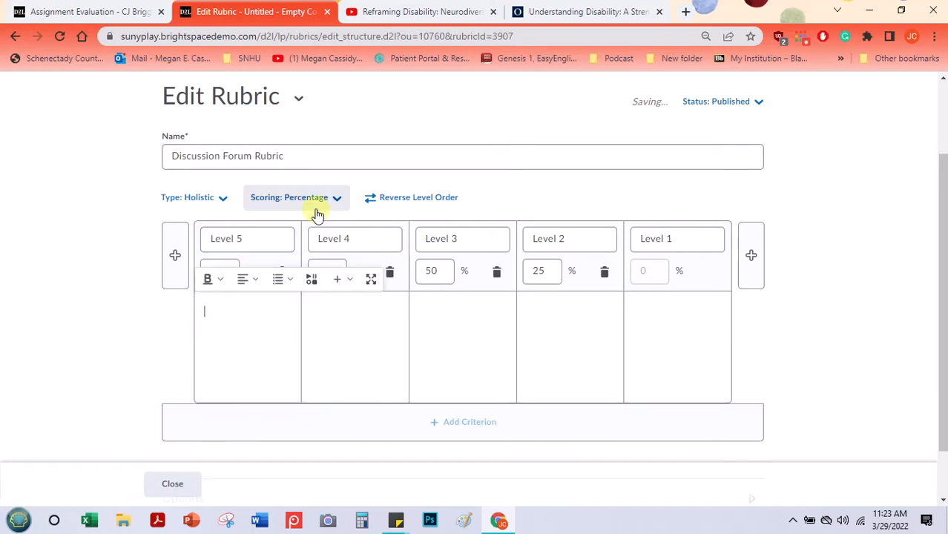
click(352, 320)
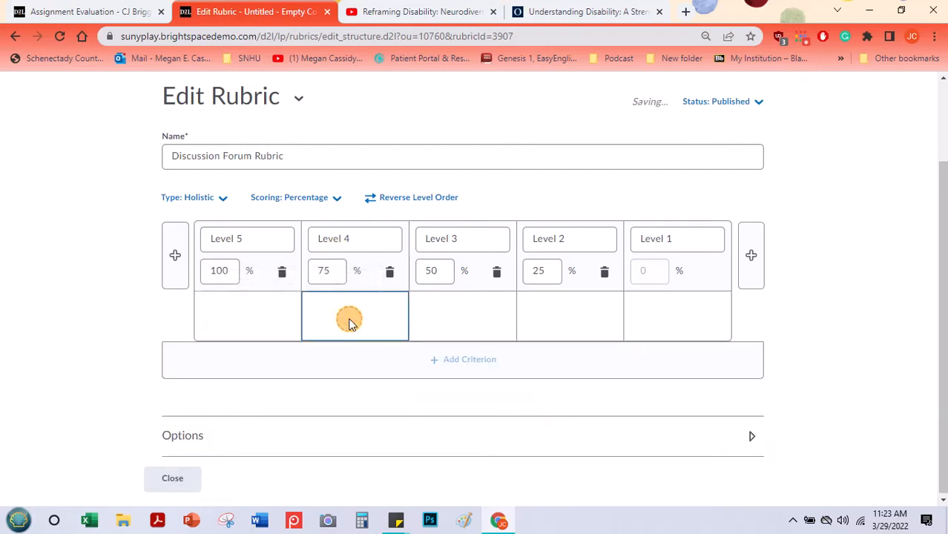
click(105, 344)
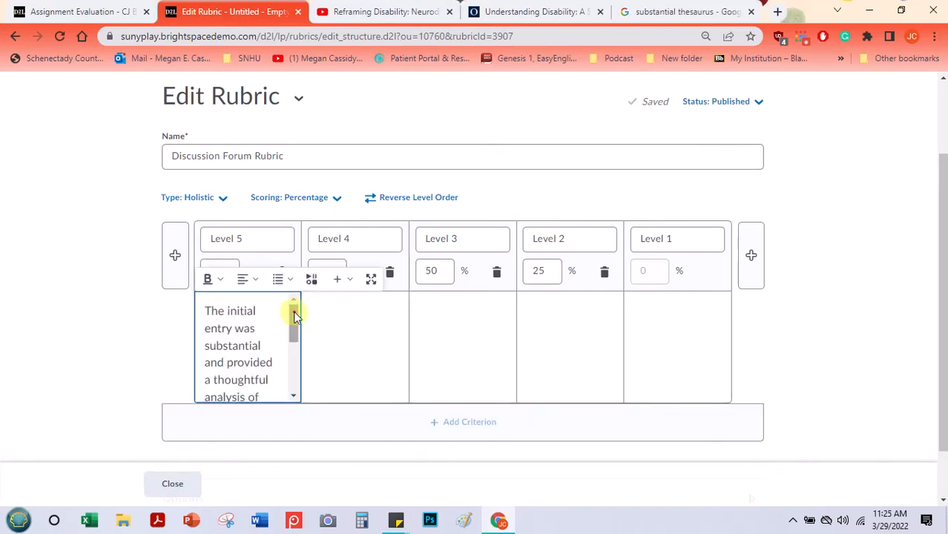
drag(293, 311, 292, 314)
click(137, 297)
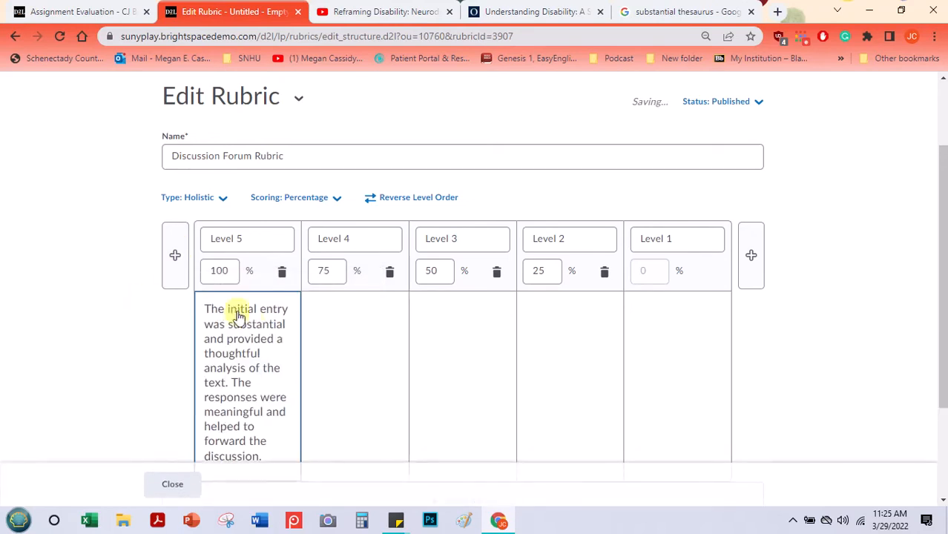
Examine the scoring options of the holistic rubric and the percentage fields of Levels 5 to 3
drag(942, 199, 942, 245)
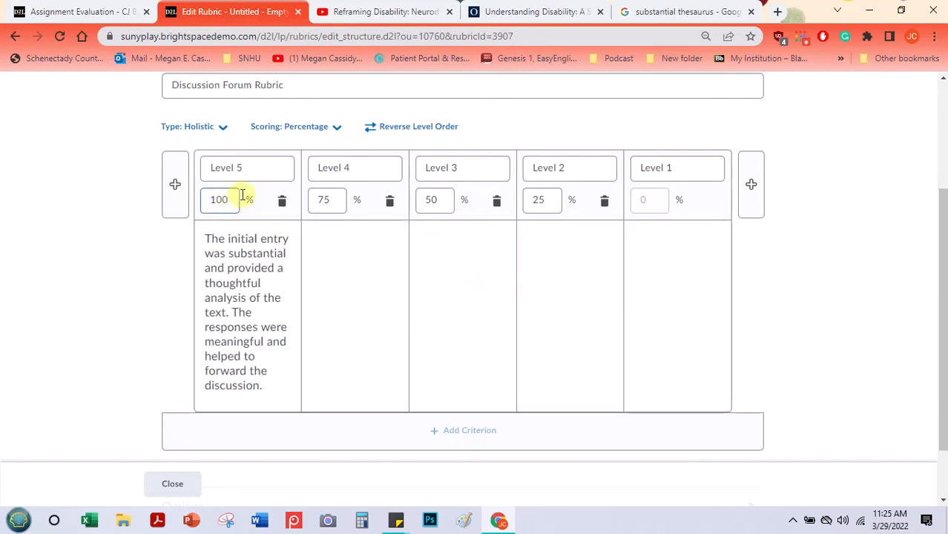
click(338, 132)
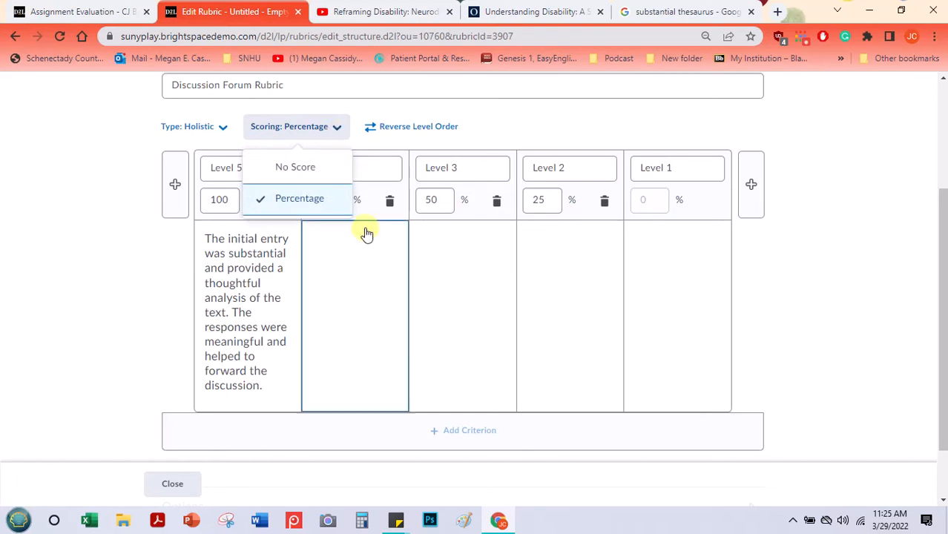
click(208, 202)
double_click(210, 200)
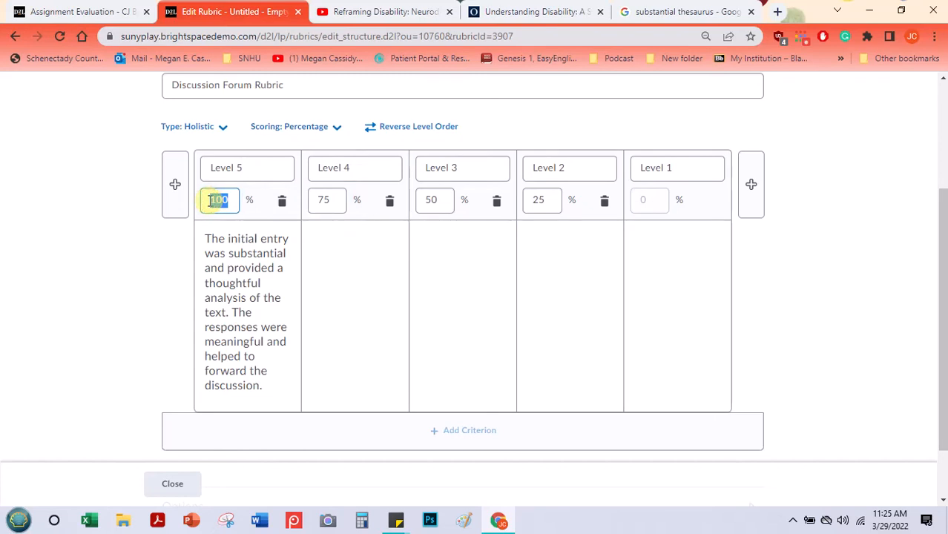
click(237, 265)
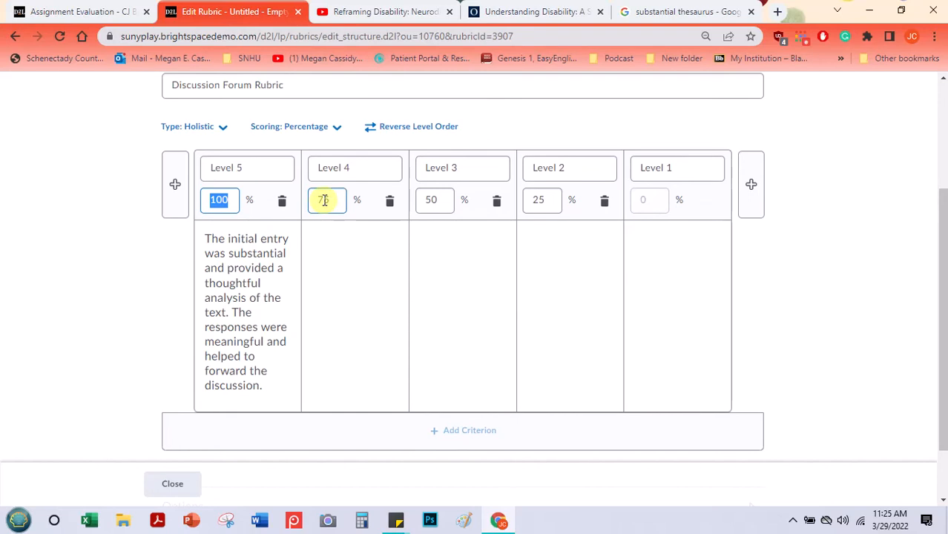
click(436, 199)
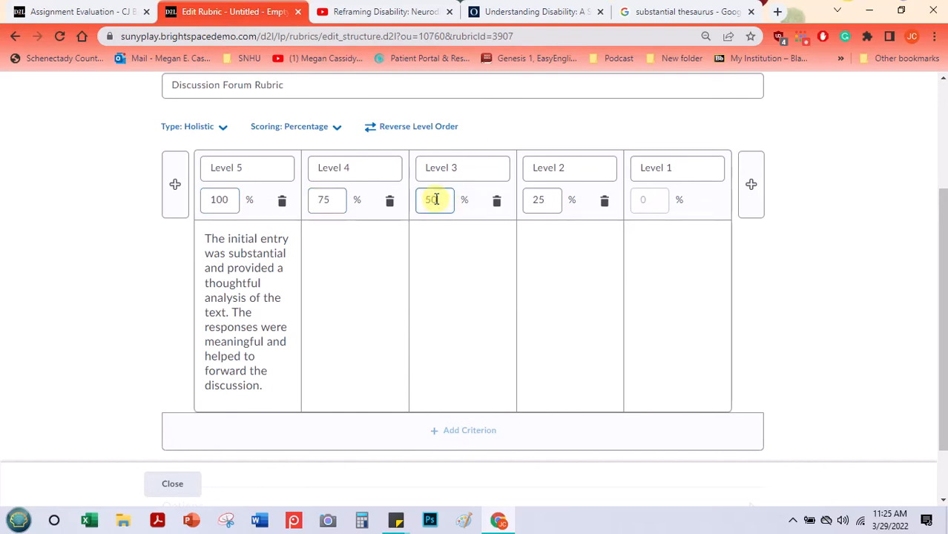
Rename the Level 5 column to "Excellent"
double_click(217, 239)
click(226, 183)
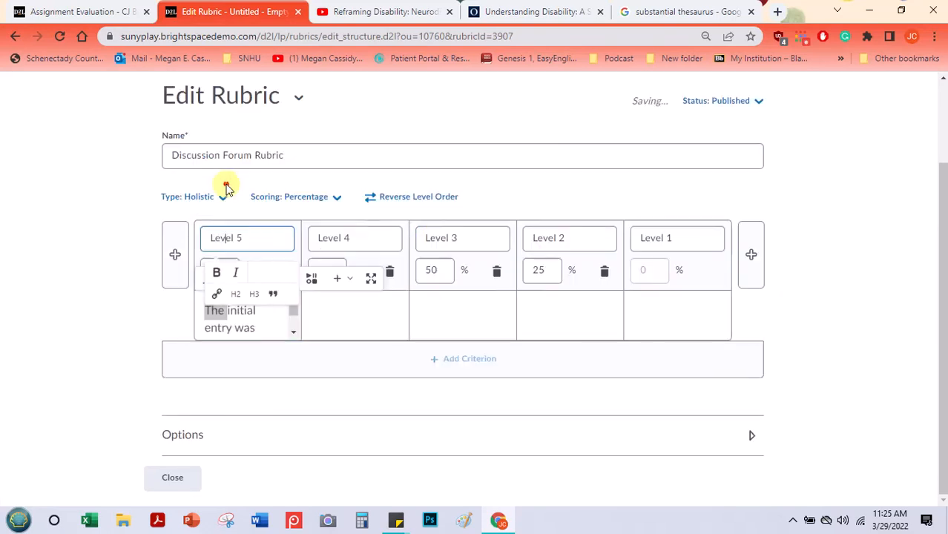
click(226, 184)
click(221, 240)
triple_click(221, 240)
text(Excellent)
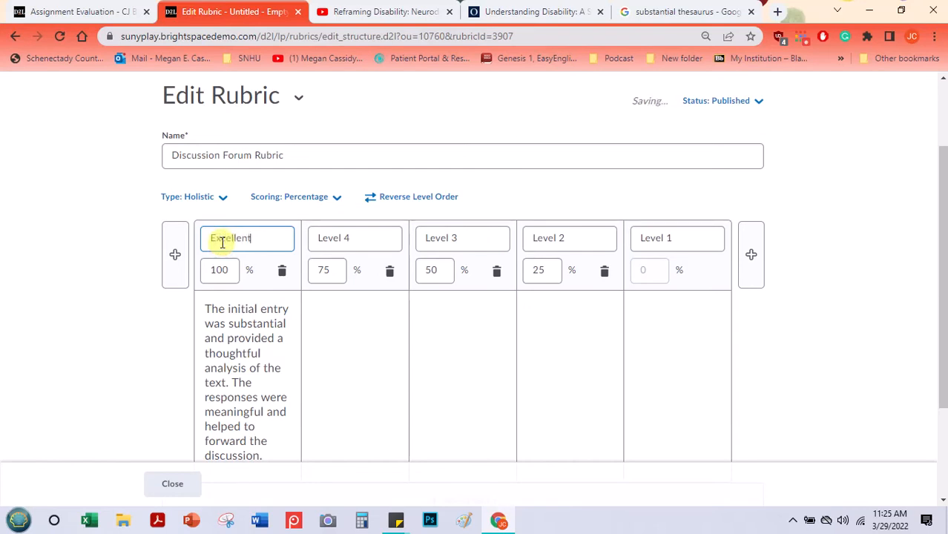
Clear the Level 4 column's name and rename the Excellent column to "Exceeds"
click(328, 239)
double_click(330, 238)
triple_click(331, 237)
key(BackSpace)
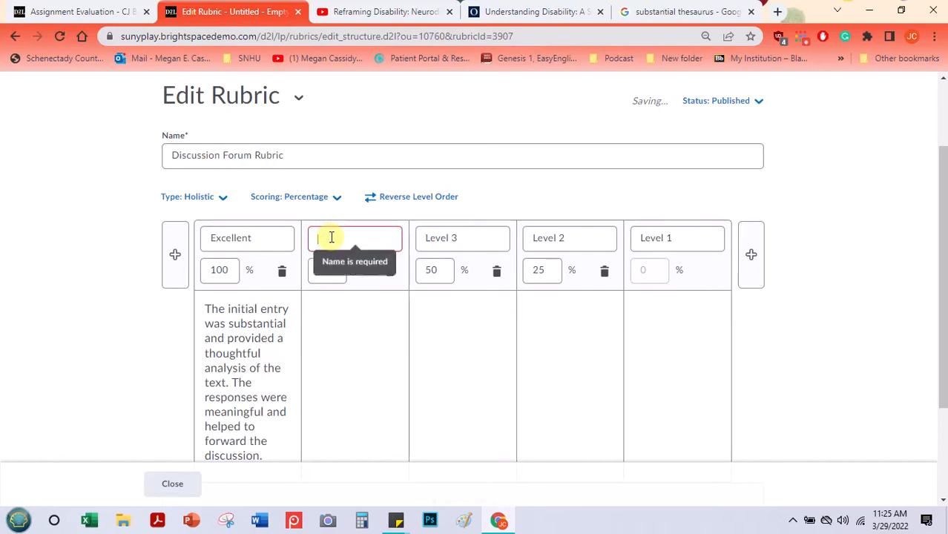
click(258, 238)
double_click(258, 239)
text(Exceeds)
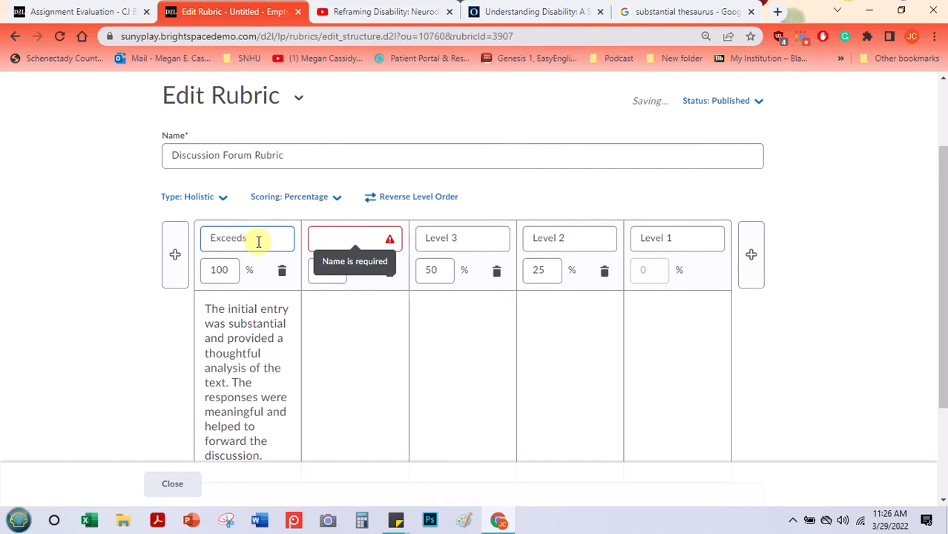
Name the unnamed 75% level column "Meets"
click(349, 238)
text(C)
double_click(349, 237)
text(Meet)
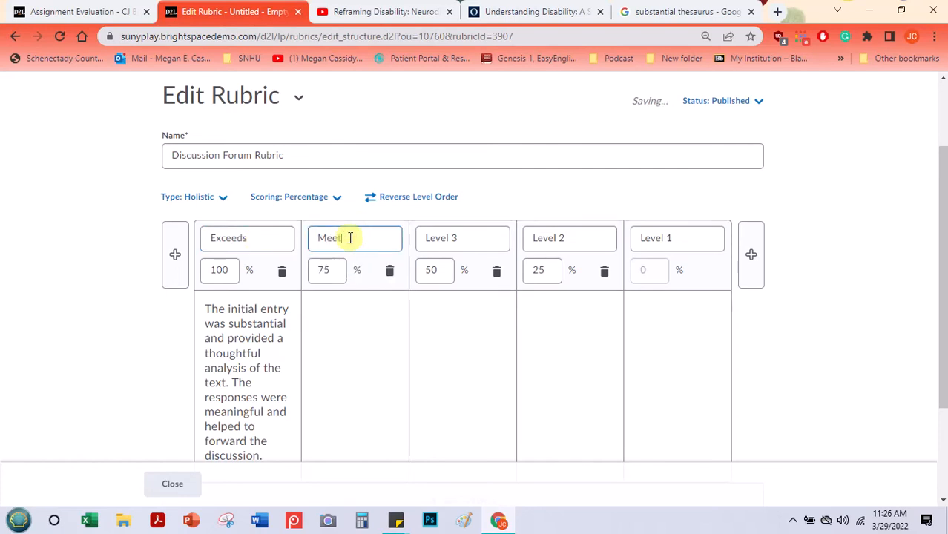
text(s)
Rename Level 3 to "Approaches" and Level 2 to "Does Not Meet"
double_click(436, 245)
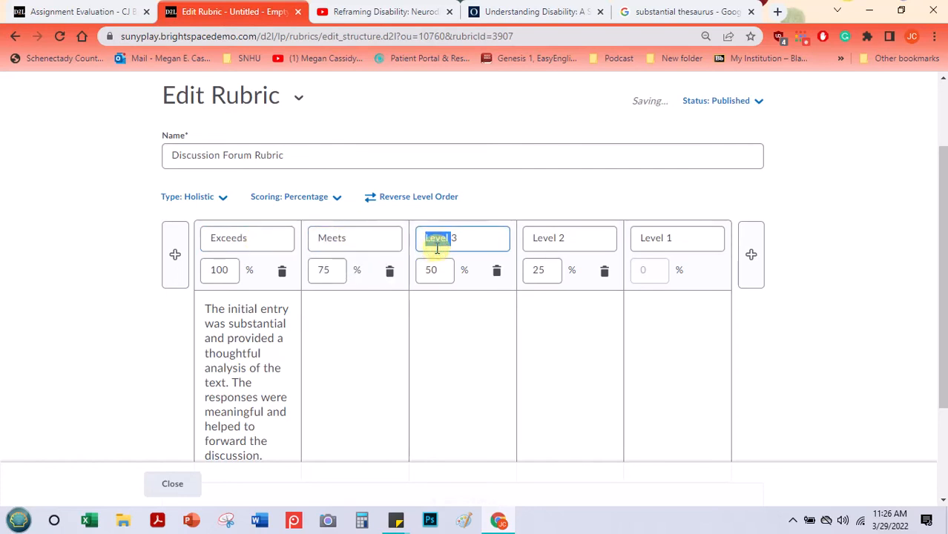
triple_click(436, 249)
text(Approaches)
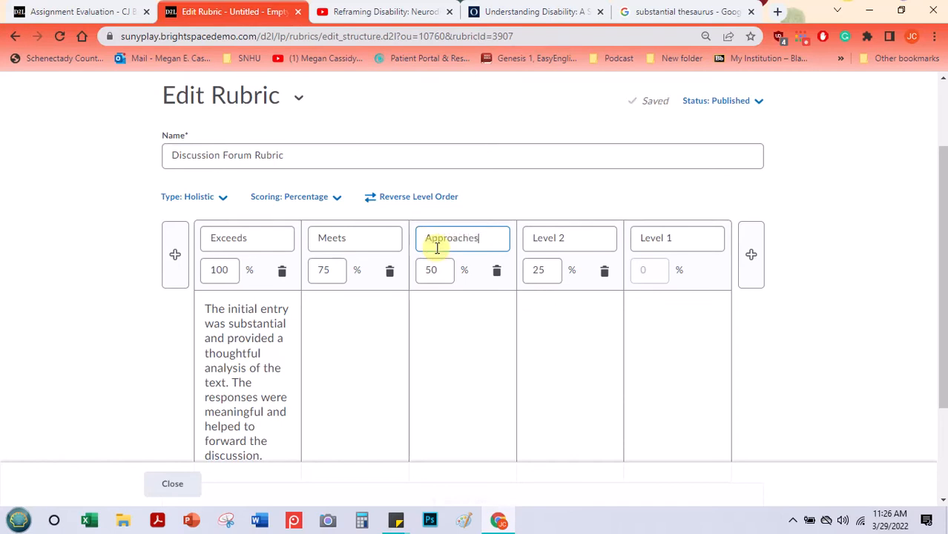
triple_click(532, 240)
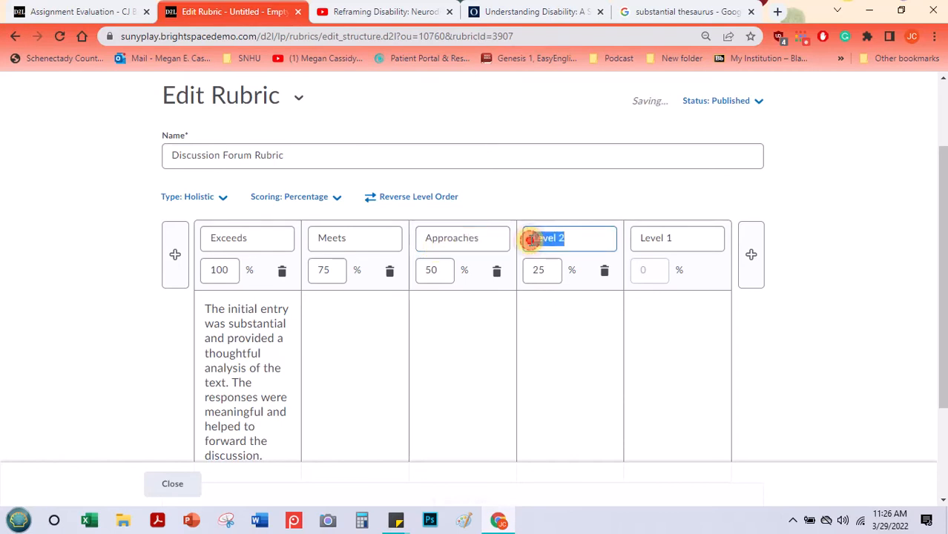
text(Does Not)
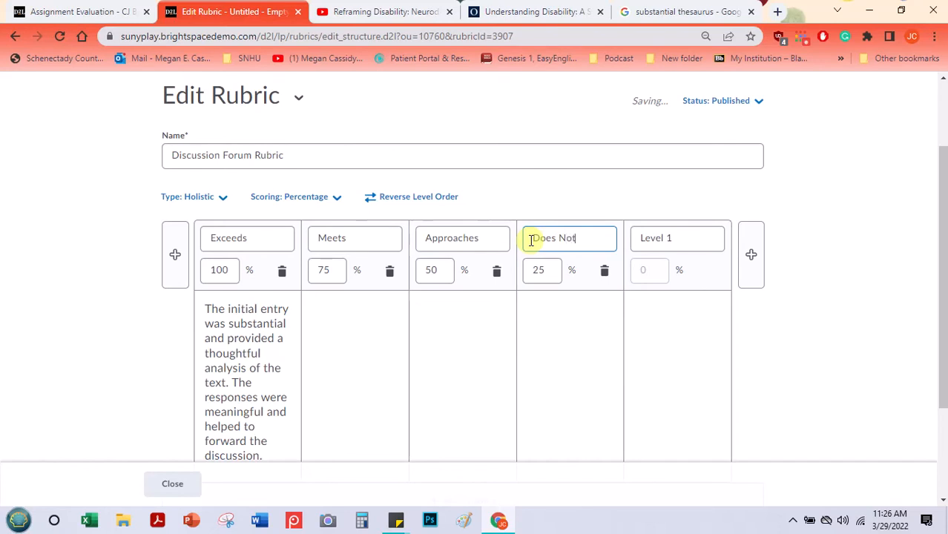
text( Meet)
Rename the Level 1 column to "No Attempt Made"
triple_click(664, 243)
text(No Attempt Made)
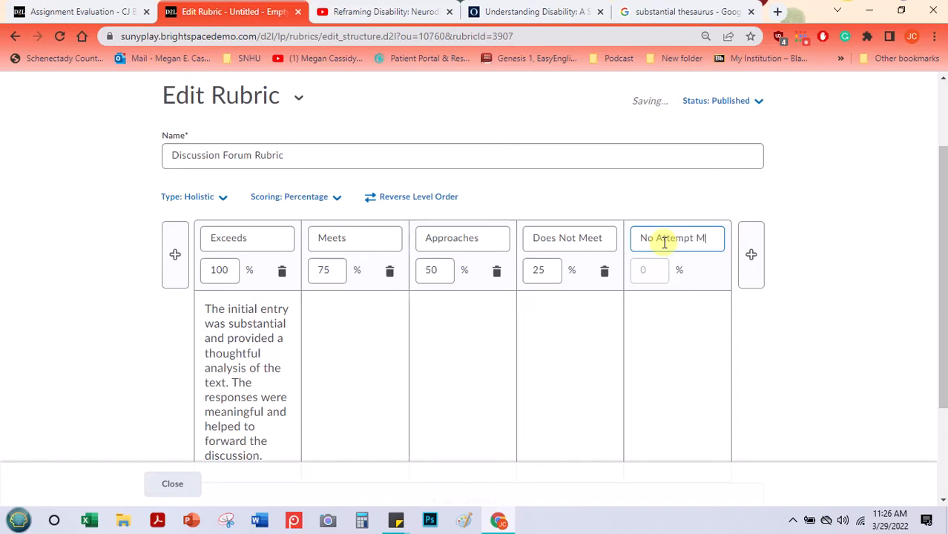
click(642, 310)
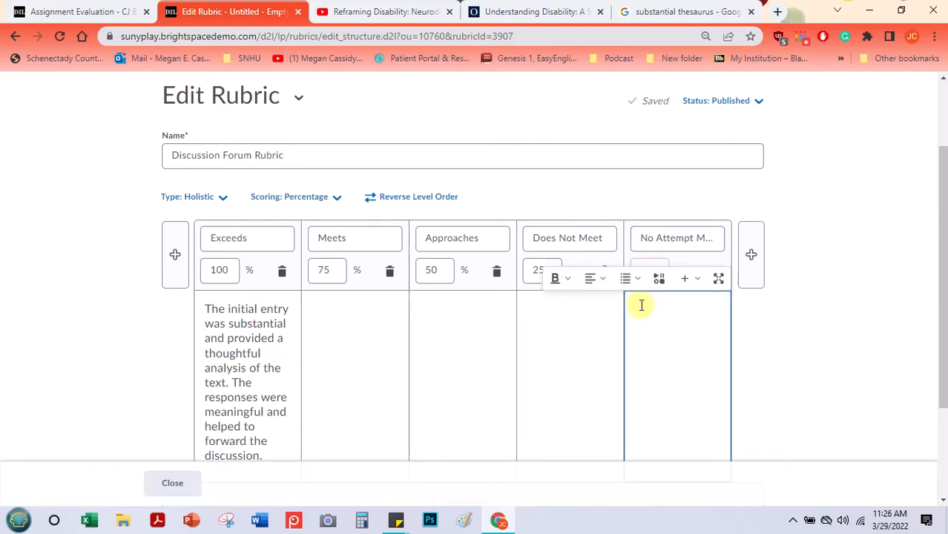
Copy the full description of the Exceeds level into the empty description of the Meets level
drag(941, 271, 938, 303)
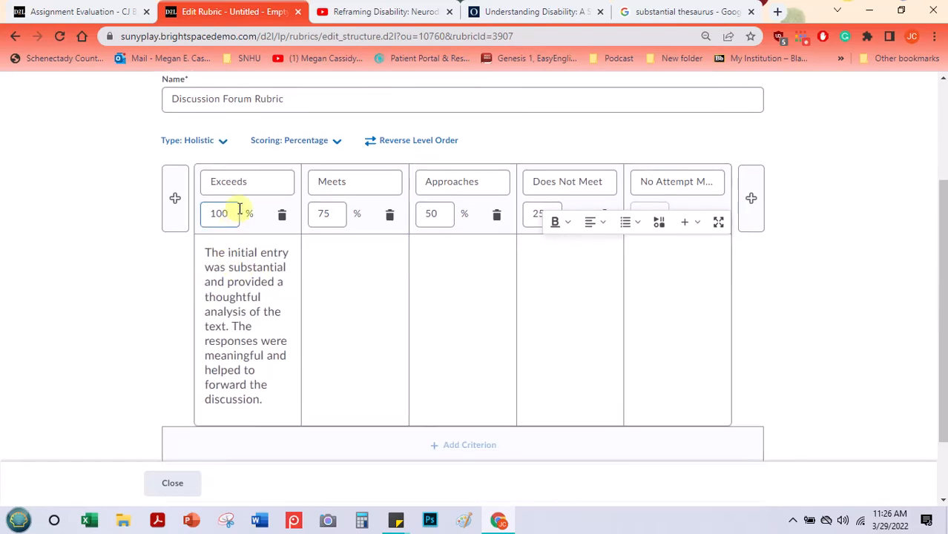
click(238, 187)
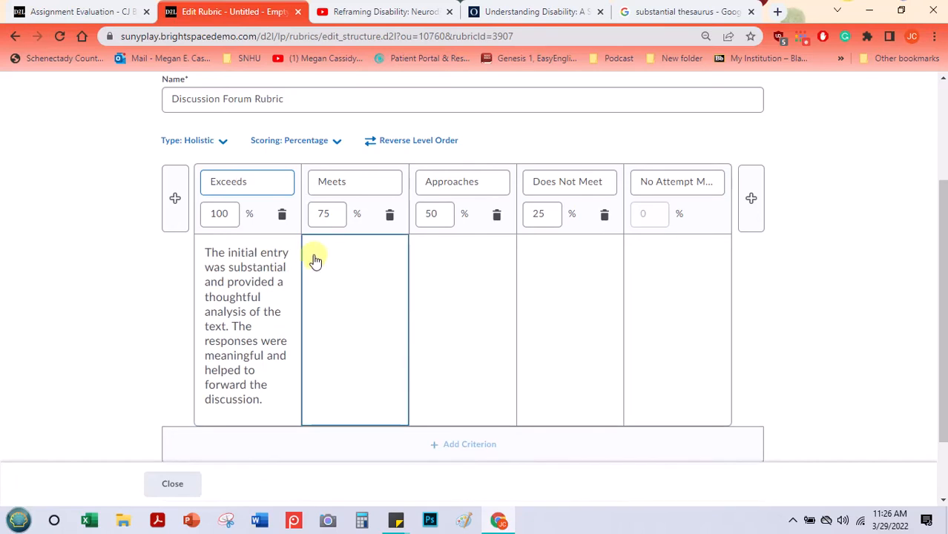
click(253, 259)
double_click(252, 256)
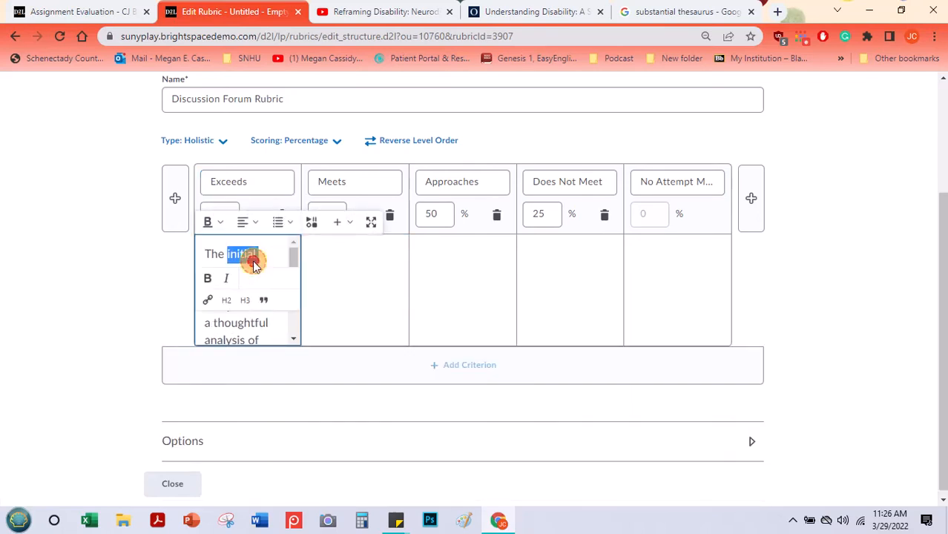
click(247, 269)
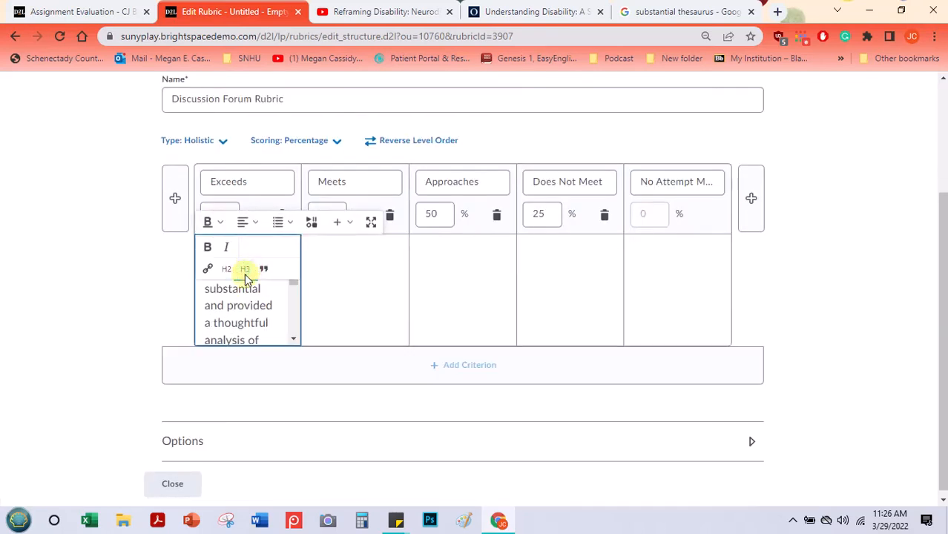
triple_click(233, 291)
key(ctrl+c)
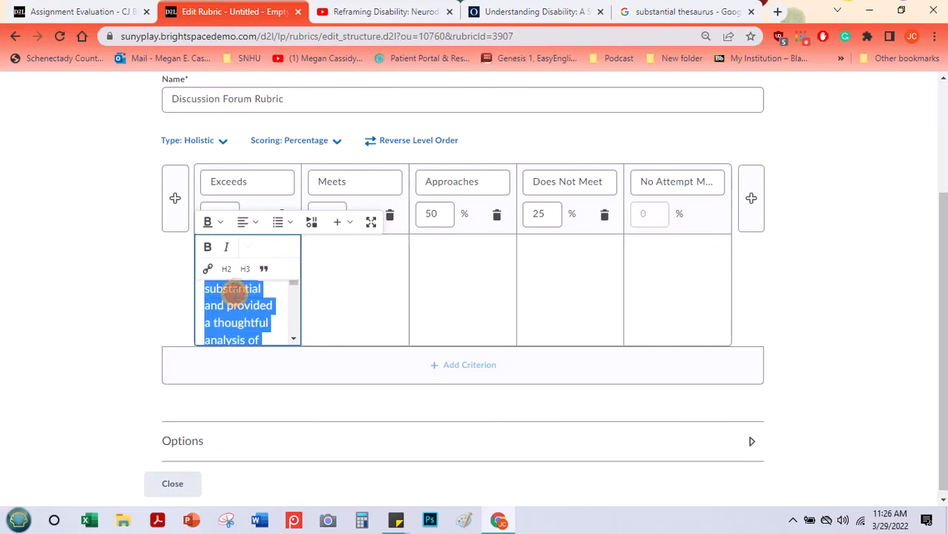
click(378, 271)
key(ctrl+v)
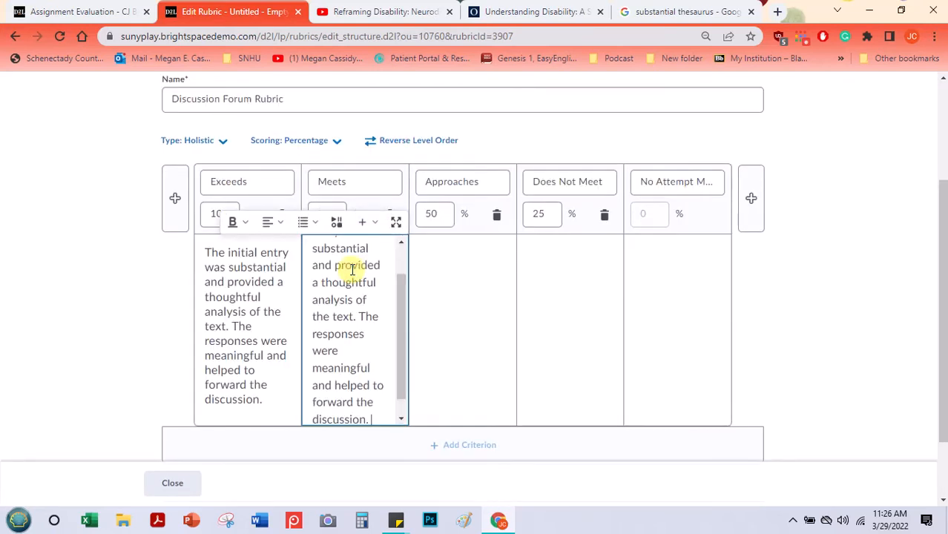
Replace the second sentence of the Meets description with "However, you were missing one of your responses."
drag(398, 293, 402, 248)
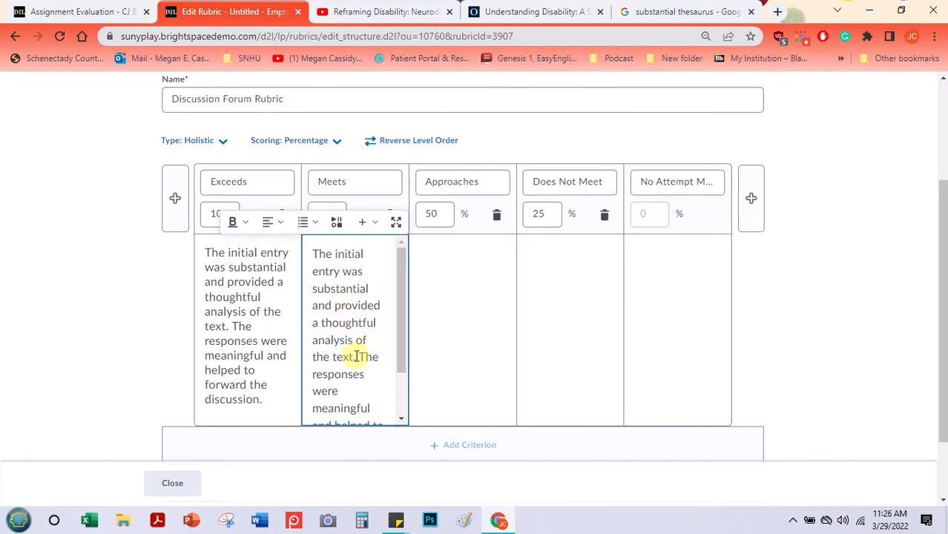
drag(357, 357, 377, 373)
key(BackSpace)
text(However, you were missing)
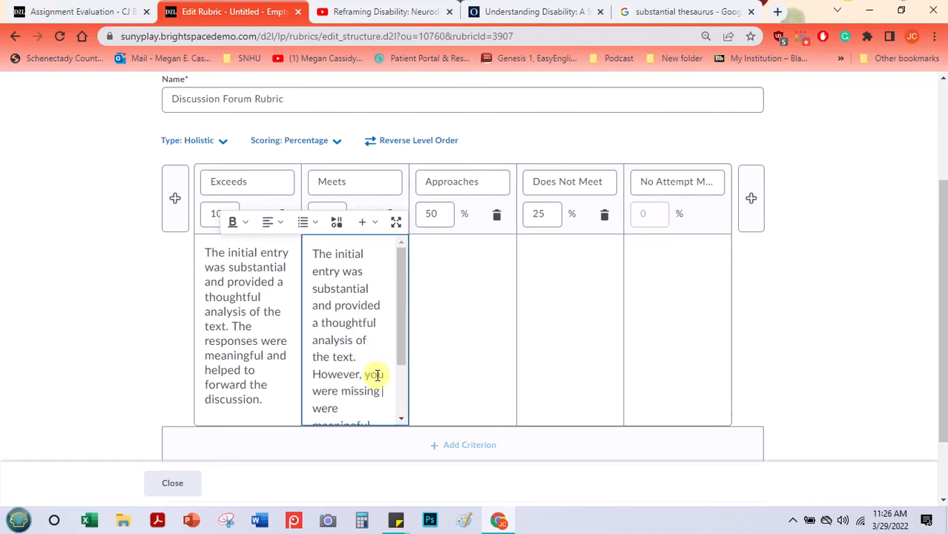
text( one of your)
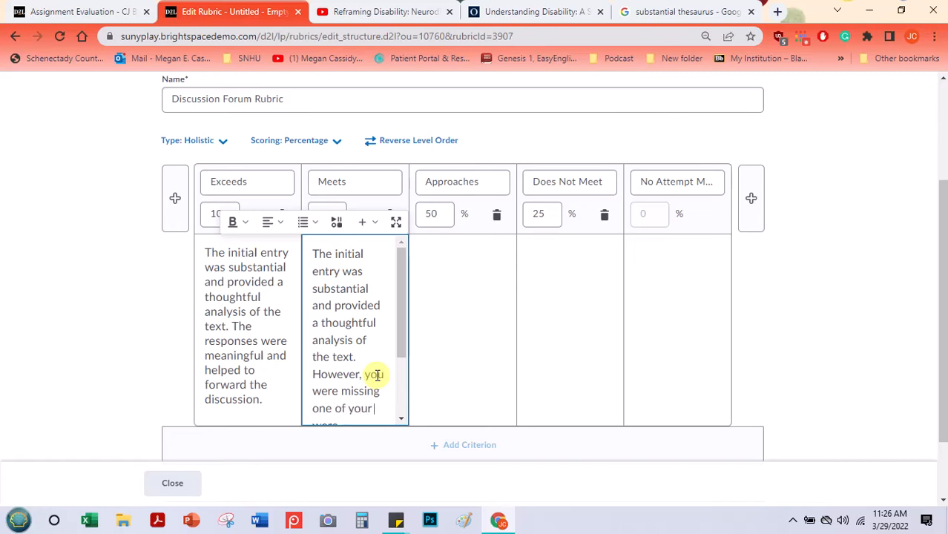
text( responses.)
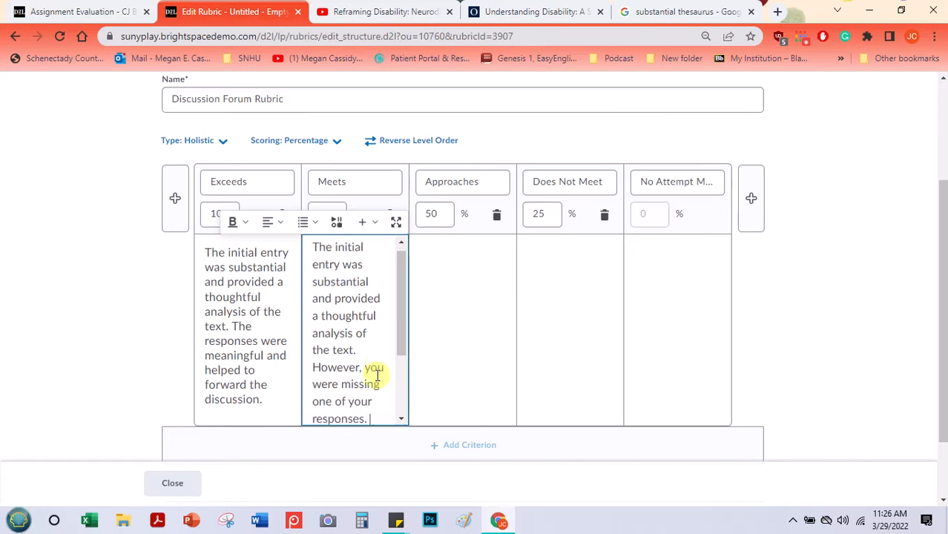
drag(402, 317, 402, 364)
drag(368, 338, 389, 417)
key(BackSpace)
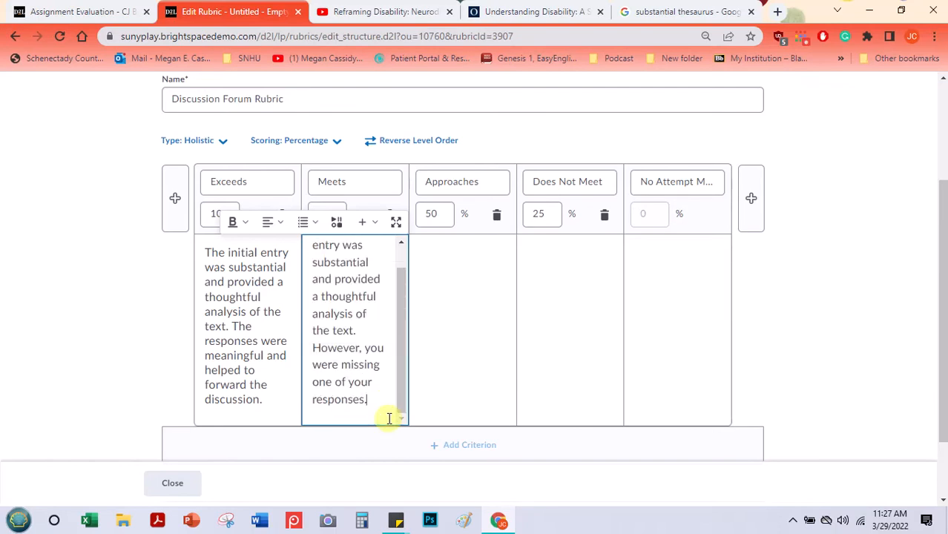
click(785, 321)
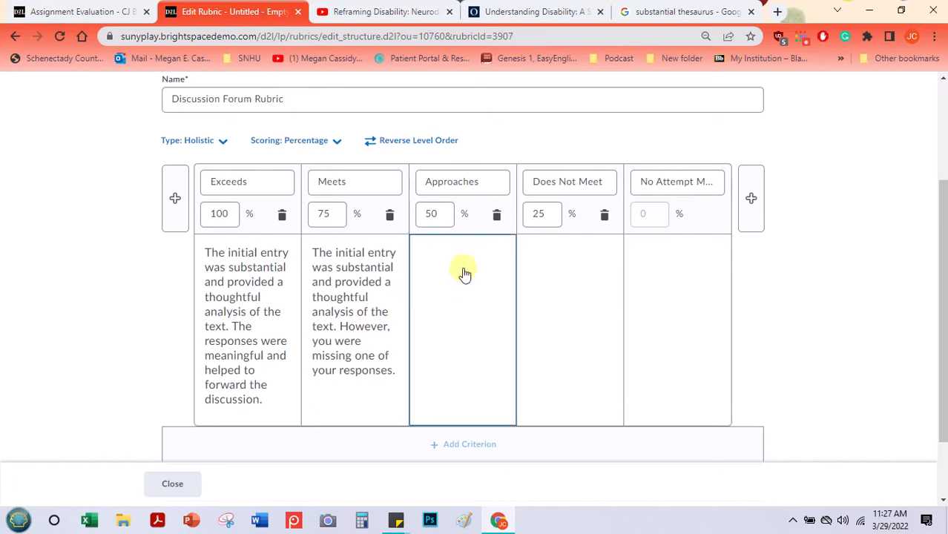
double_click(331, 279)
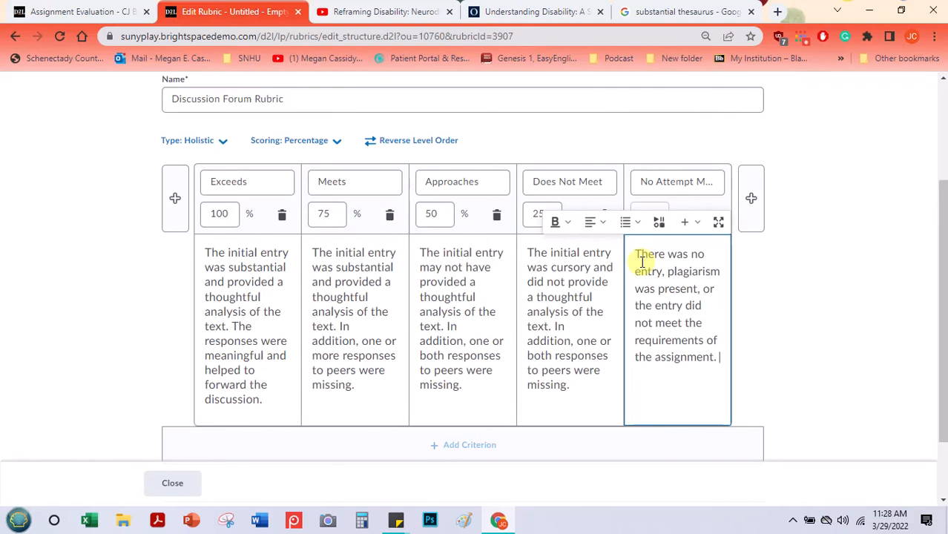
Expand the rubric's options and examine the rubric visibility, score visibility, description and advanced availability settings
drag(943, 225, 940, 203)
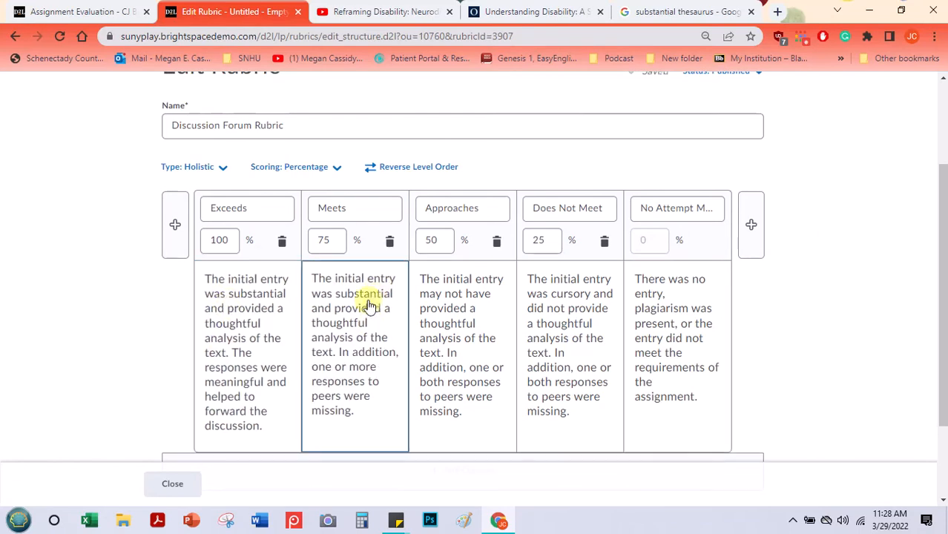
drag(942, 252, 934, 325)
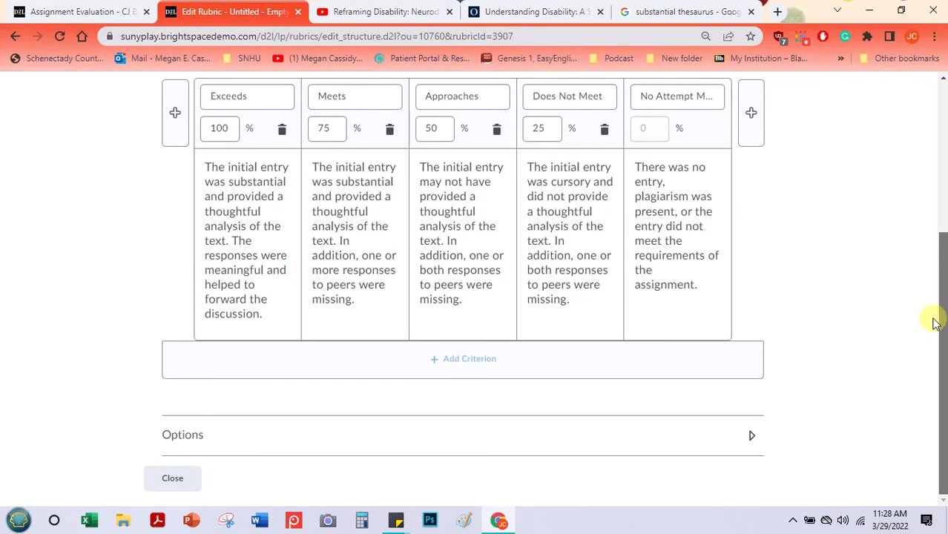
click(752, 435)
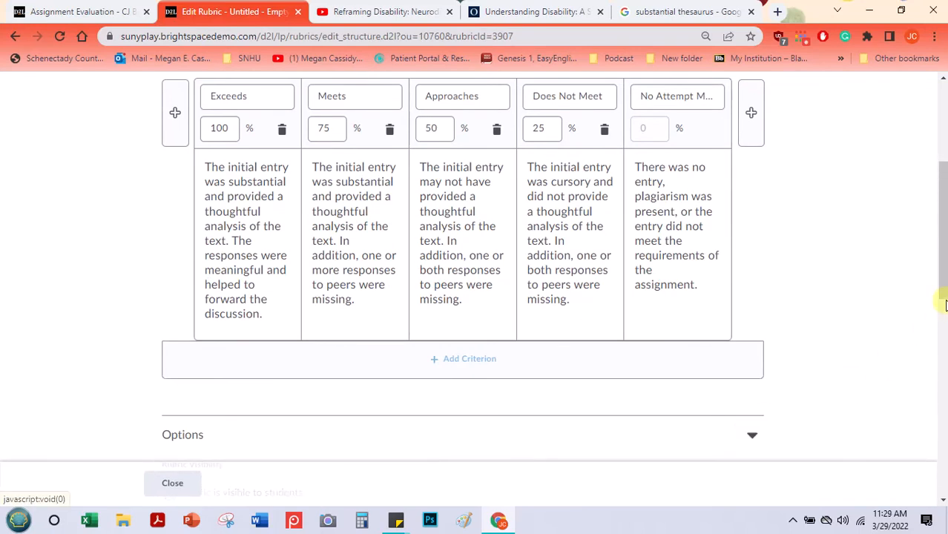
drag(942, 282, 918, 384)
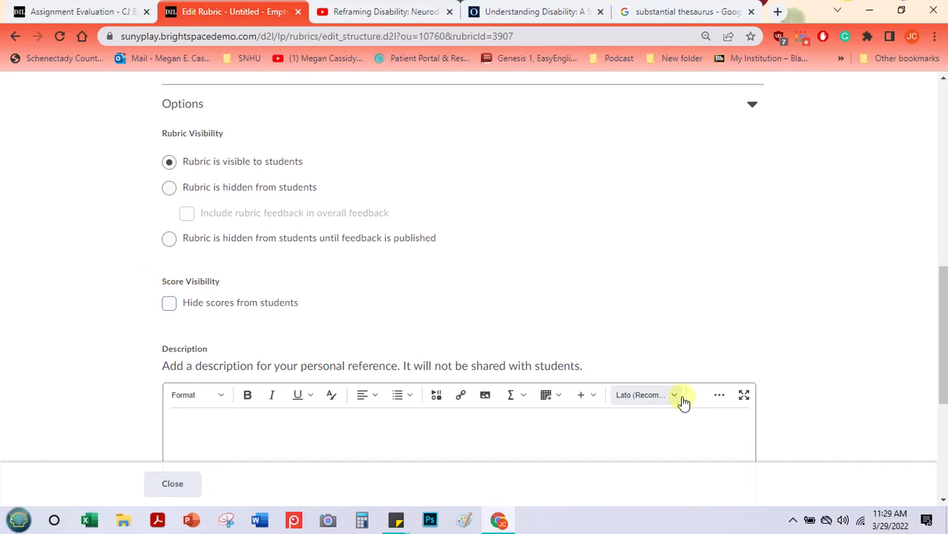
drag(944, 281, 942, 307)
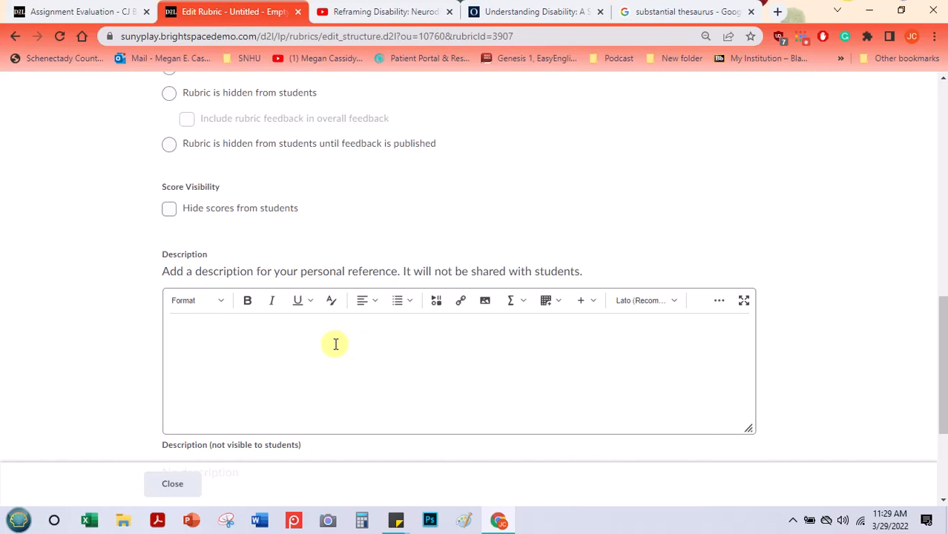
drag(942, 345, 923, 425)
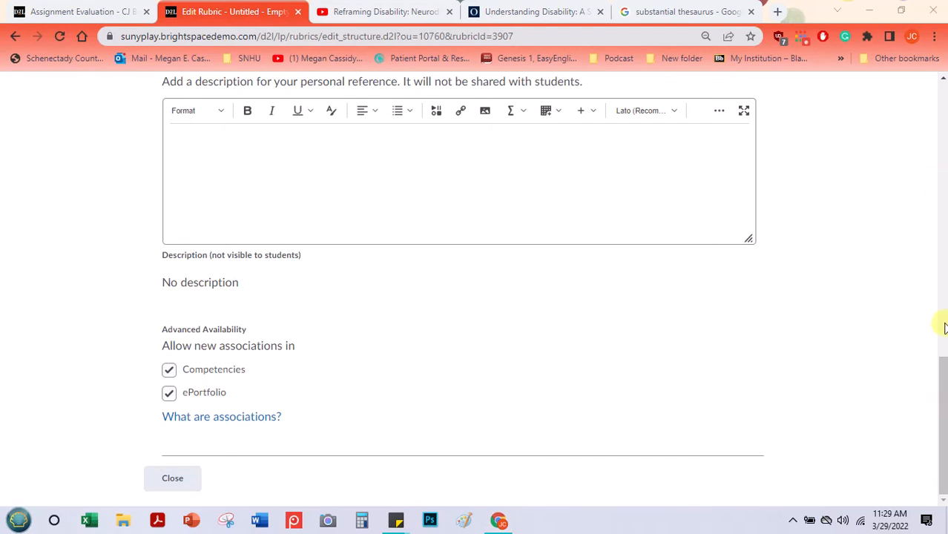
Check which status choices are available for the rubric without changing the status
drag(943, 374, 944, 92)
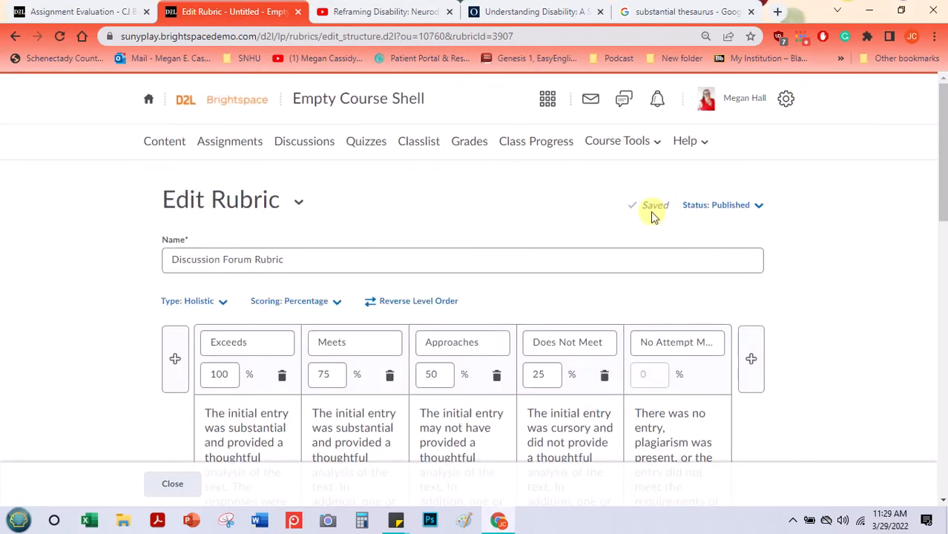
click(716, 212)
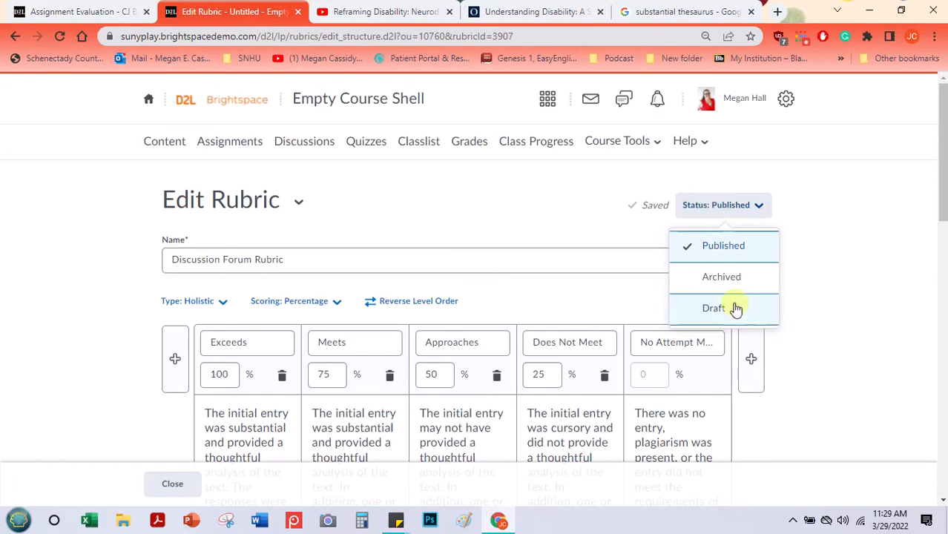
click(805, 201)
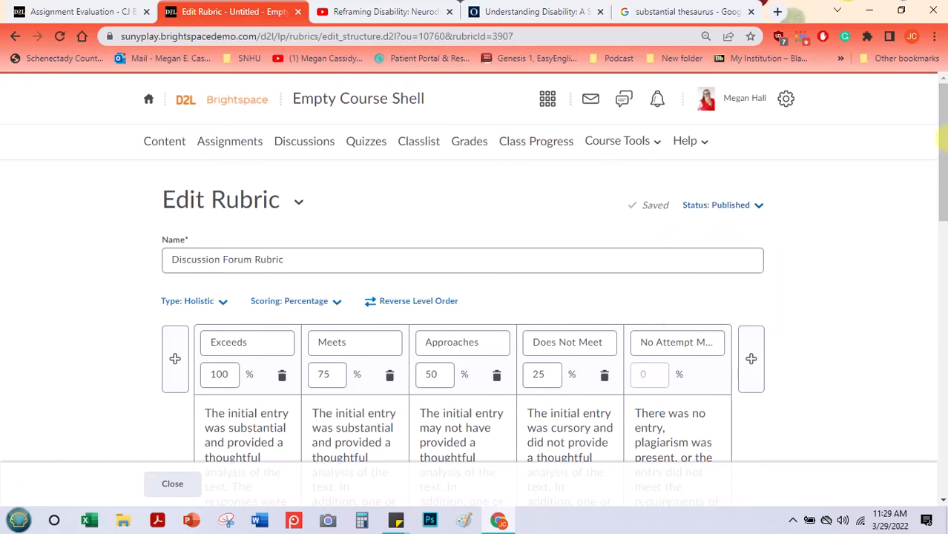
Close the rubric editor and locate the Discussion Forum Rubric in the course's rubrics list
drag(943, 149, 925, 417)
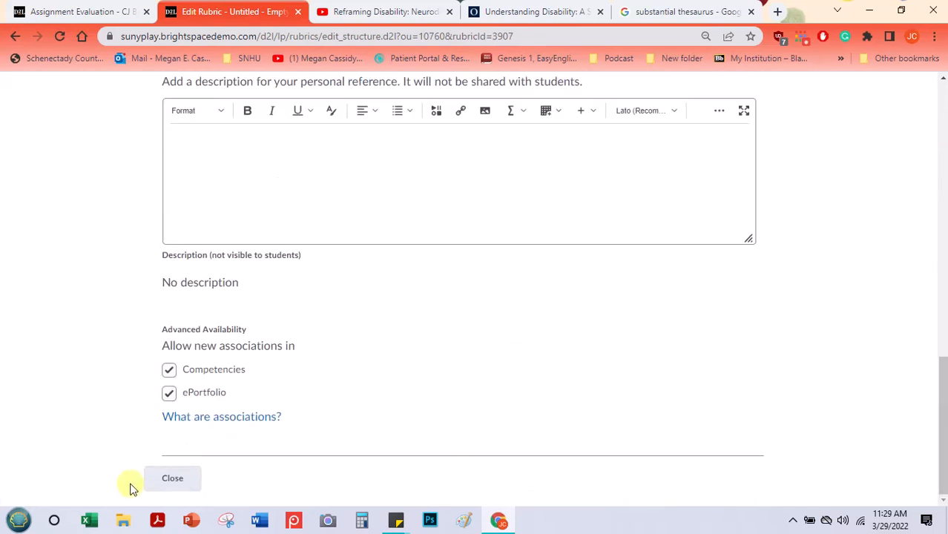
click(167, 481)
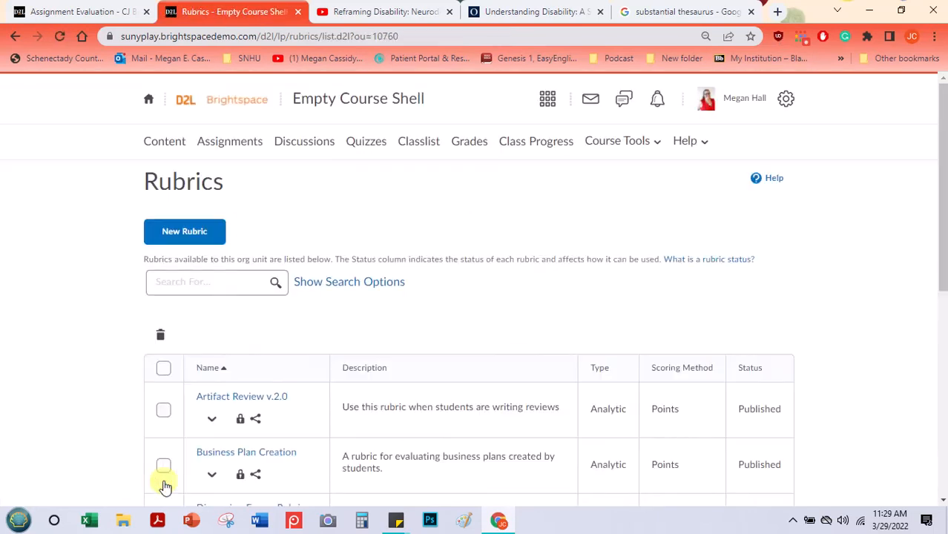
drag(936, 144, 923, 243)
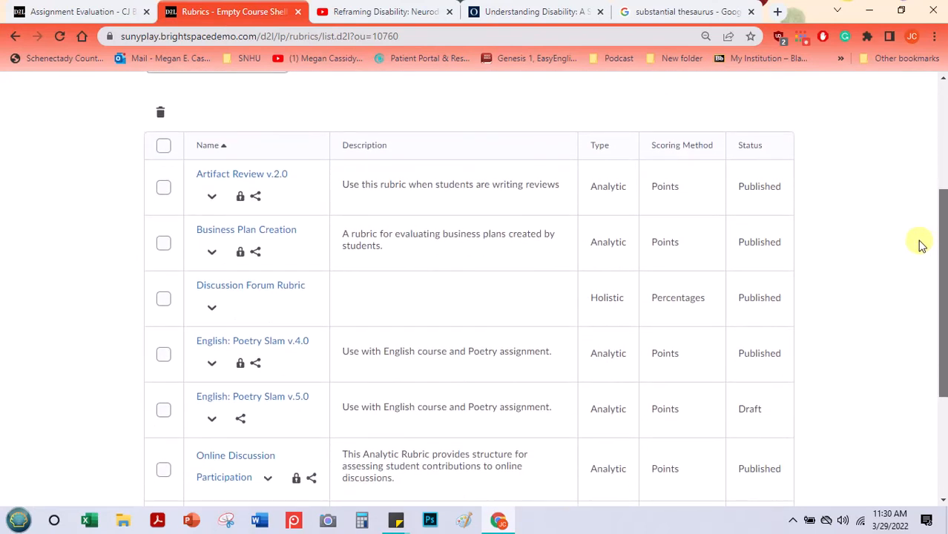
click(247, 290)
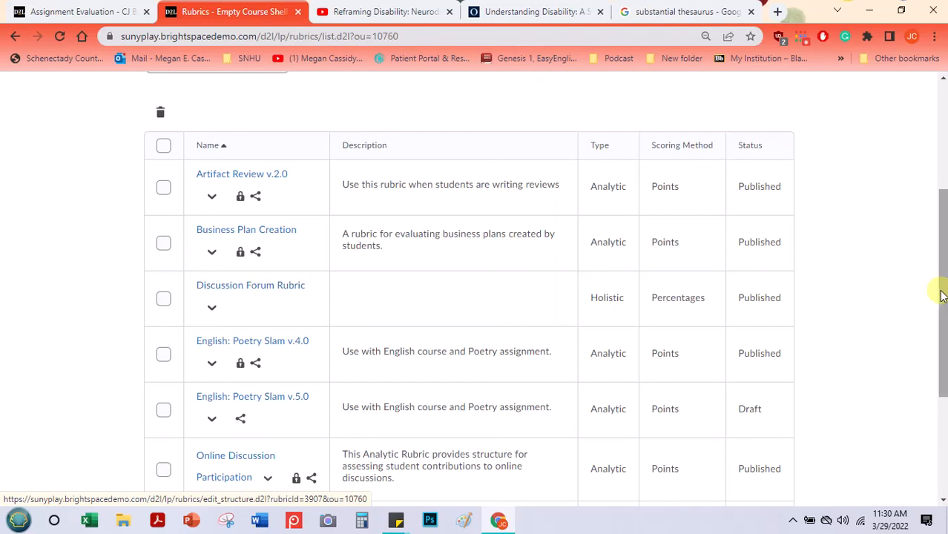
Create a new rubric from the rubrics list and examine its default analytic grid of levels and criteria
drag(941, 290, 941, 183)
click(188, 239)
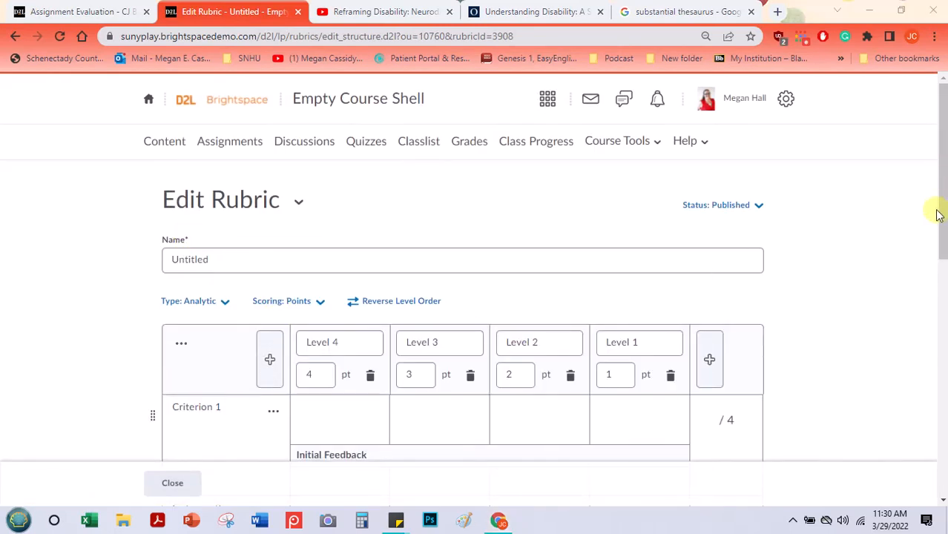
scroll(939, 248, down, 2)
scroll(933, 250, down, 1)
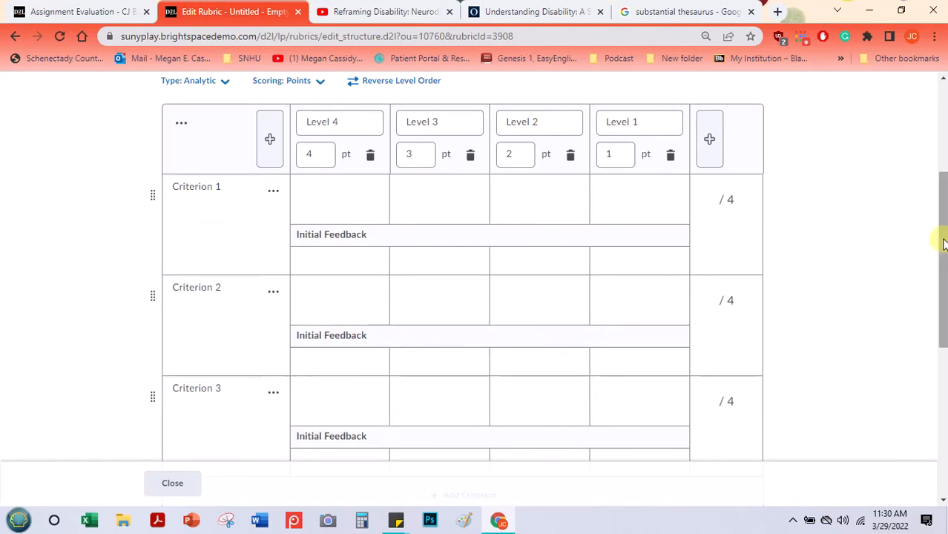
drag(941, 227, 941, 202)
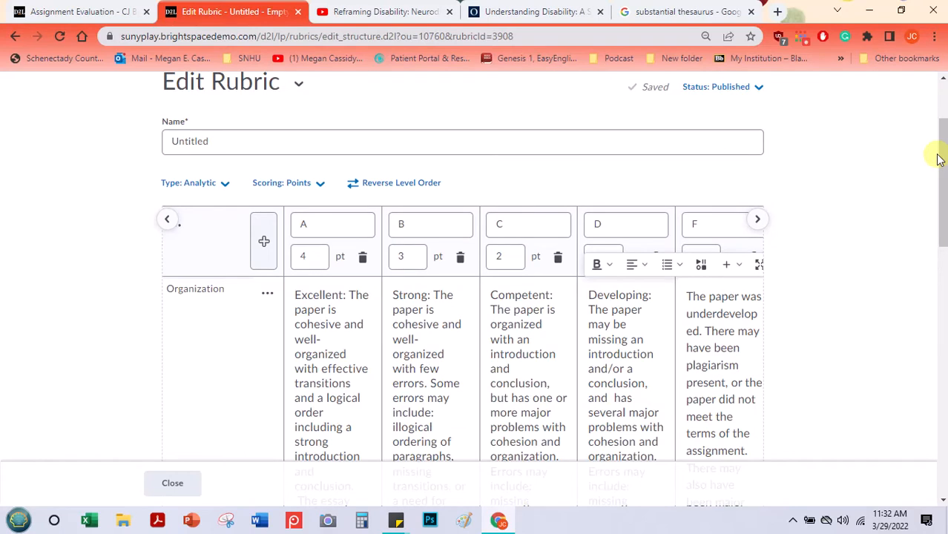
Examine the A to F level names and the Organization descriptions in the untitled analytic rubric
click(939, 158)
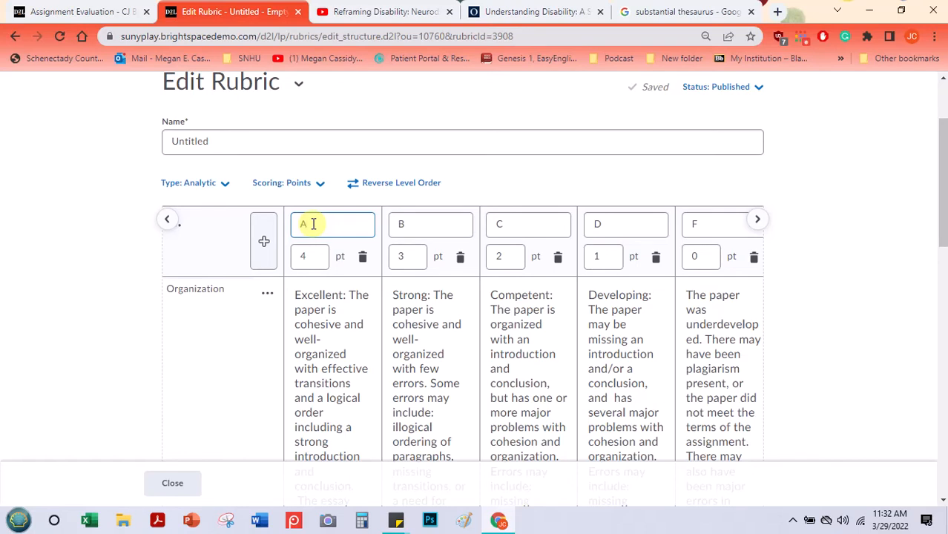
click(434, 220)
click(560, 228)
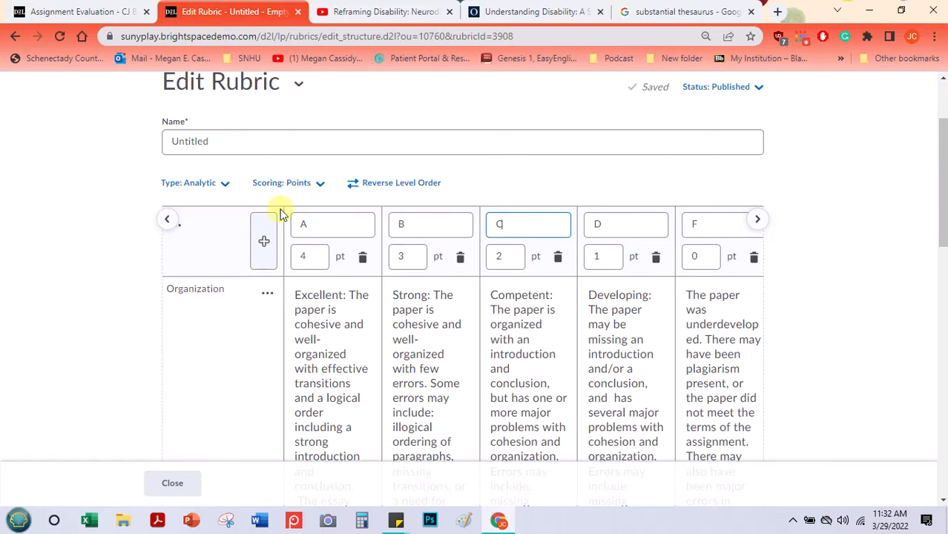
Add a criterion below Support and name it "MLA Citation and Formatting"
drag(946, 139, 925, 332)
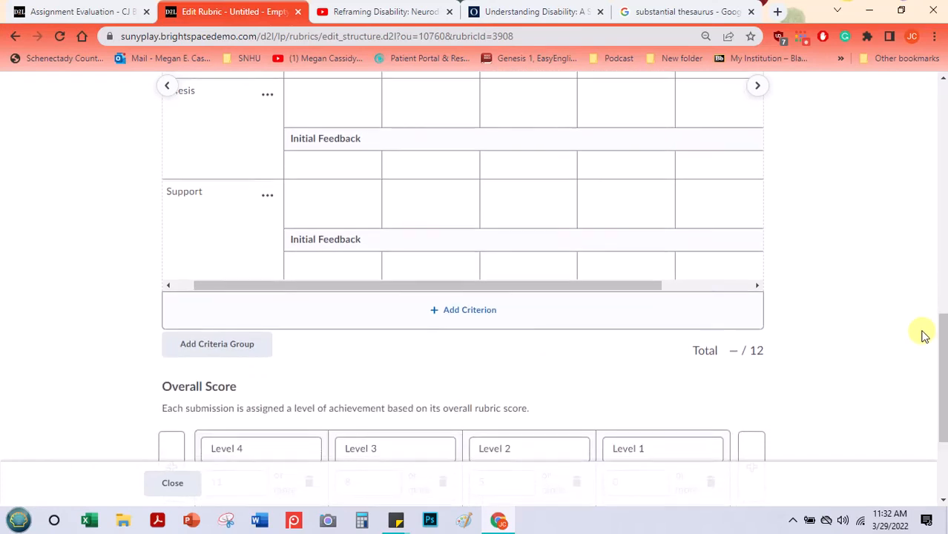
click(454, 312)
click(222, 295)
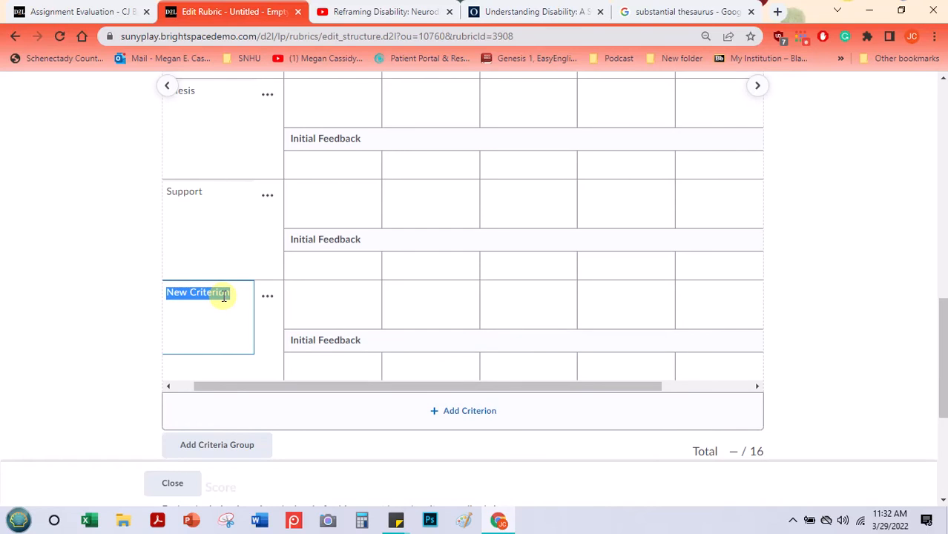
text(MLA)
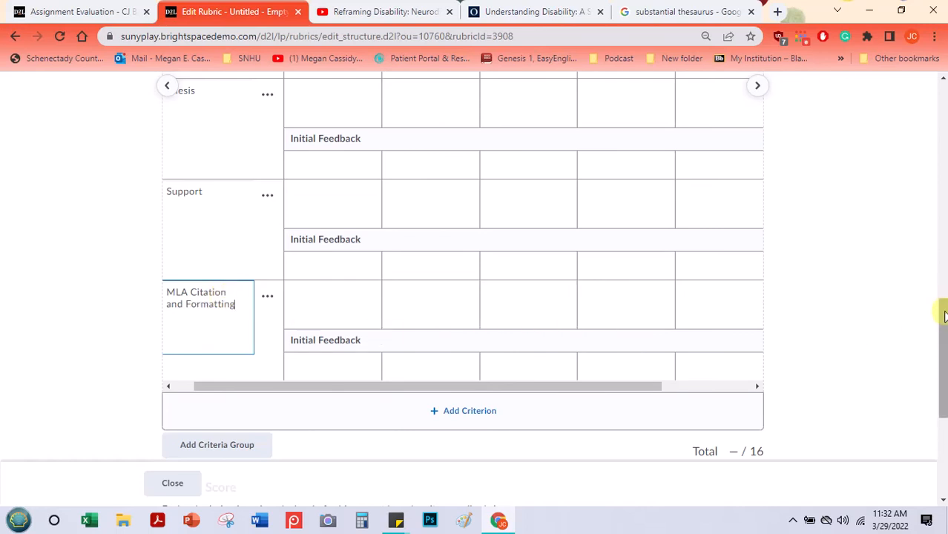
Examine the points assigned to levels A through F and the criteria rows they apply to
drag(942, 319, 935, 160)
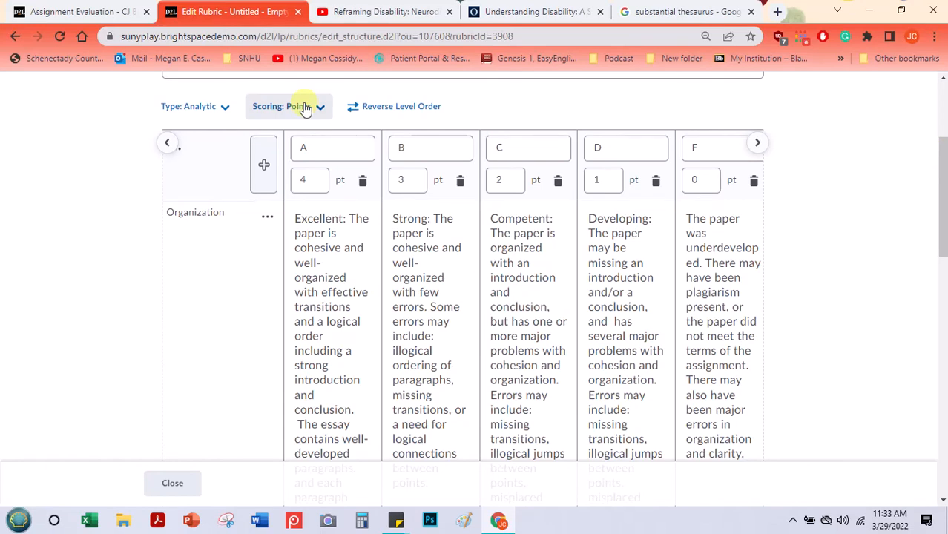
click(314, 179)
click(704, 178)
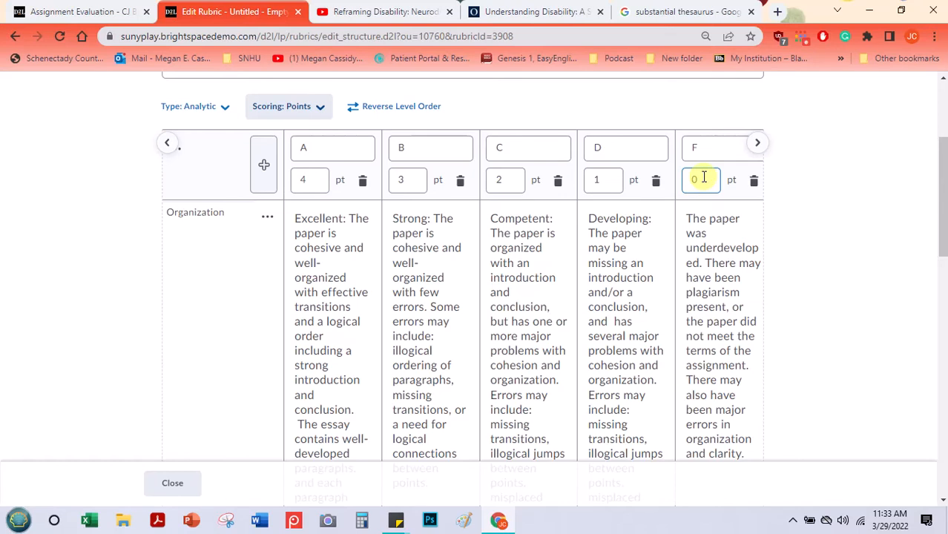
drag(943, 191, 916, 309)
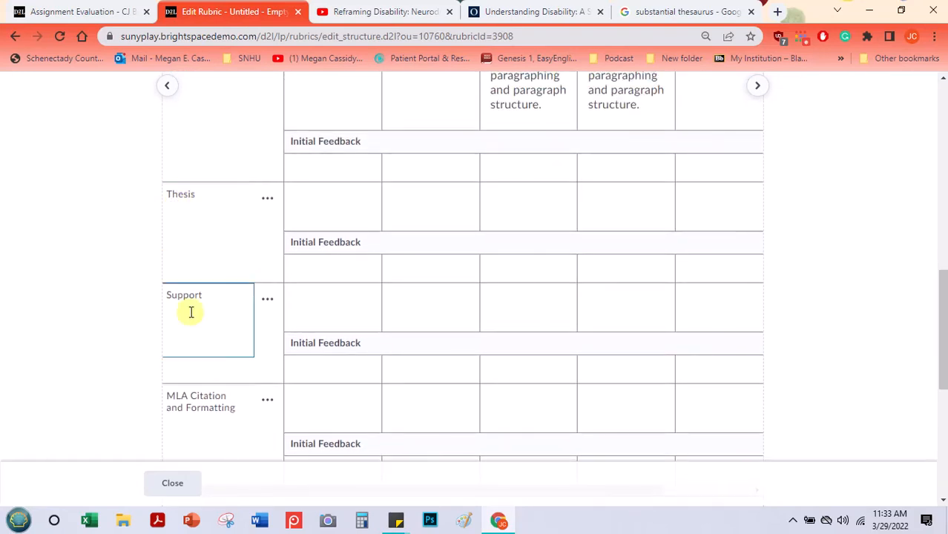
Change the rubric's scoring method from Points to Custom Points
drag(942, 330, 941, 180)
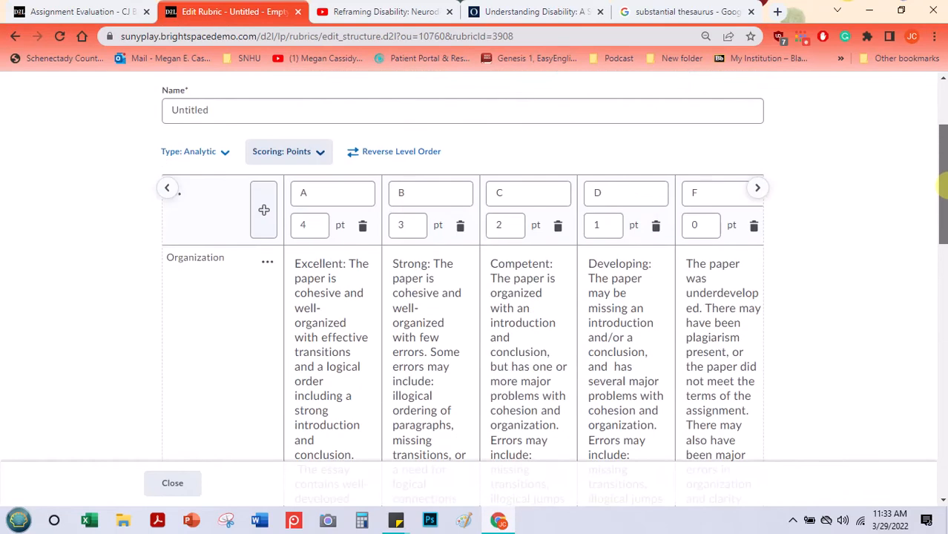
click(313, 151)
click(282, 256)
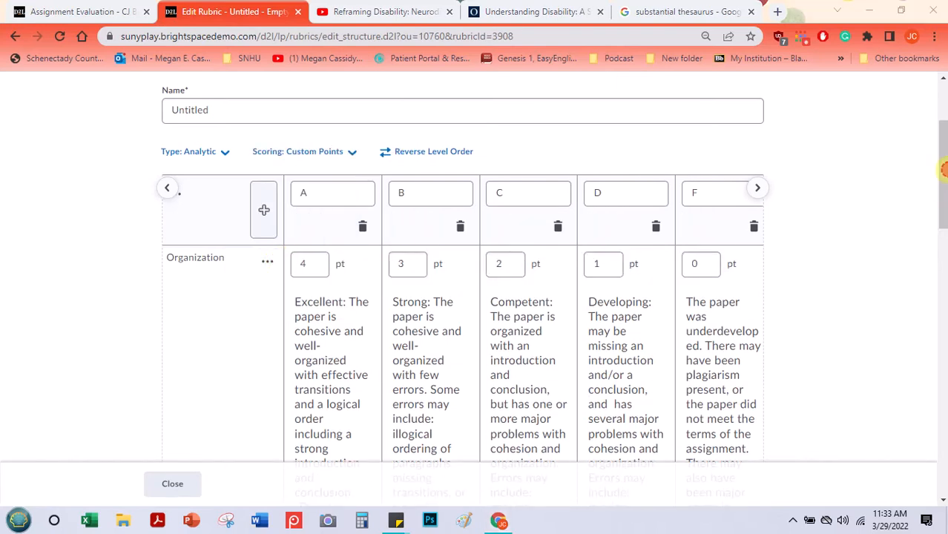
Set the Organization criterion's points to 10 for A, 8 for B, 6 for C and 4 for D
scroll(944, 208, down, 1)
drag(944, 212, 933, 191)
click(319, 241)
double_click(306, 236)
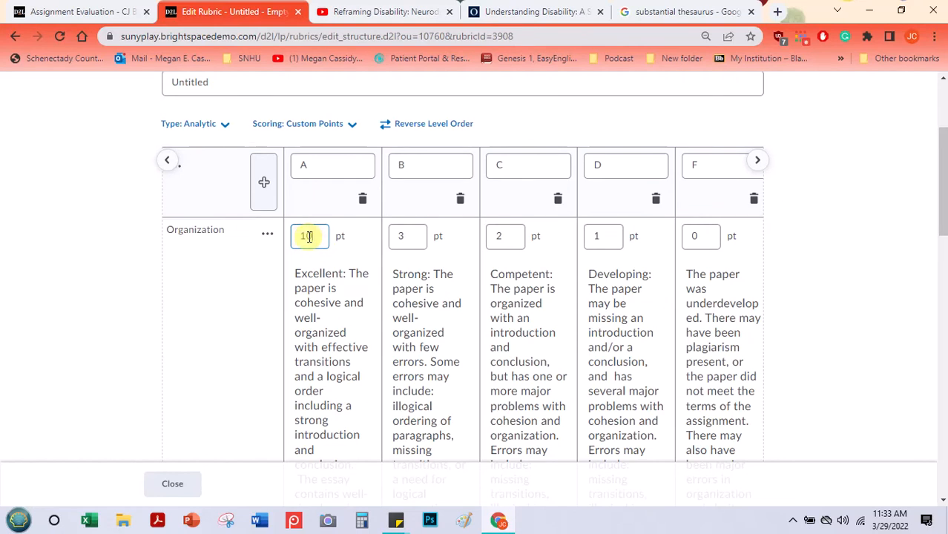
double_click(399, 236)
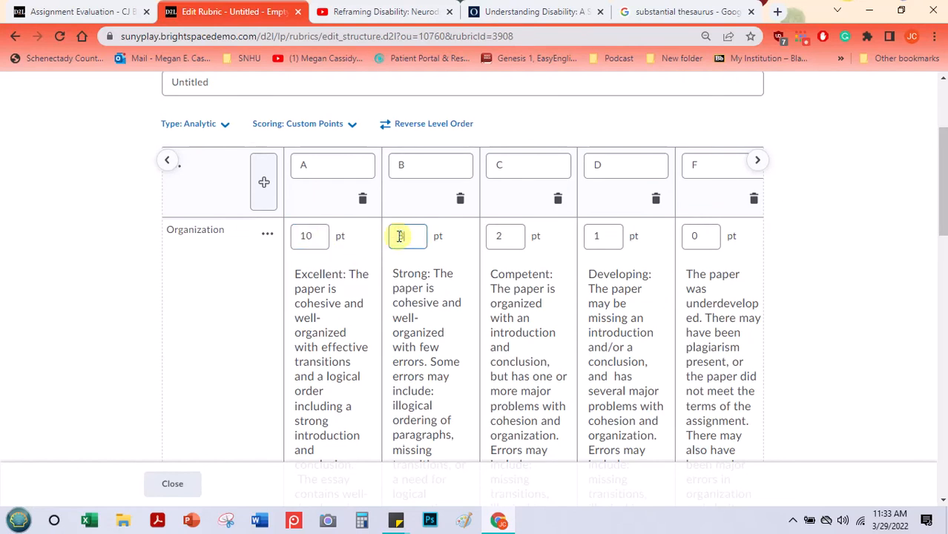
text(8)
double_click(495, 236)
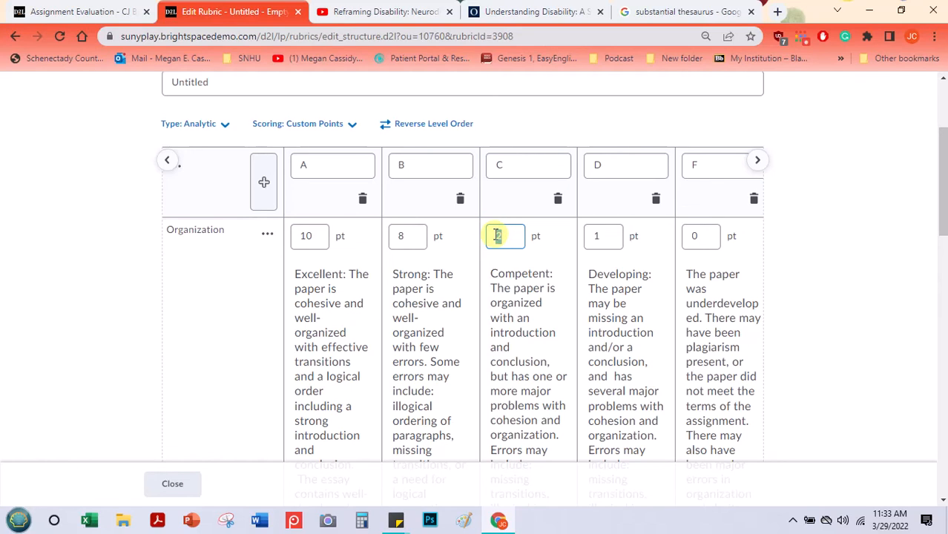
text(6)
double_click(603, 235)
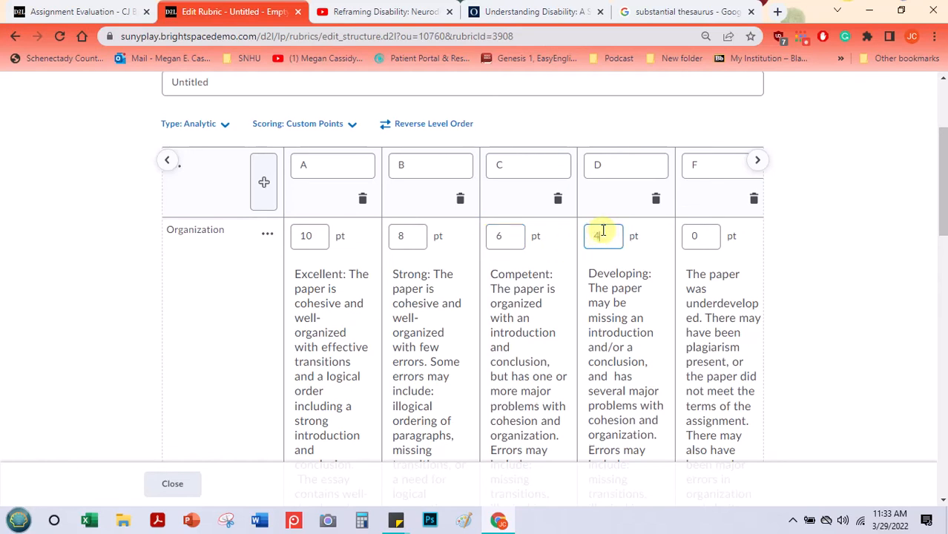
text(4)
Set the Thesis criterion's points to 5 for A, 4 for B, 3 for C and 2 for D
drag(942, 197, 936, 307)
double_click(311, 316)
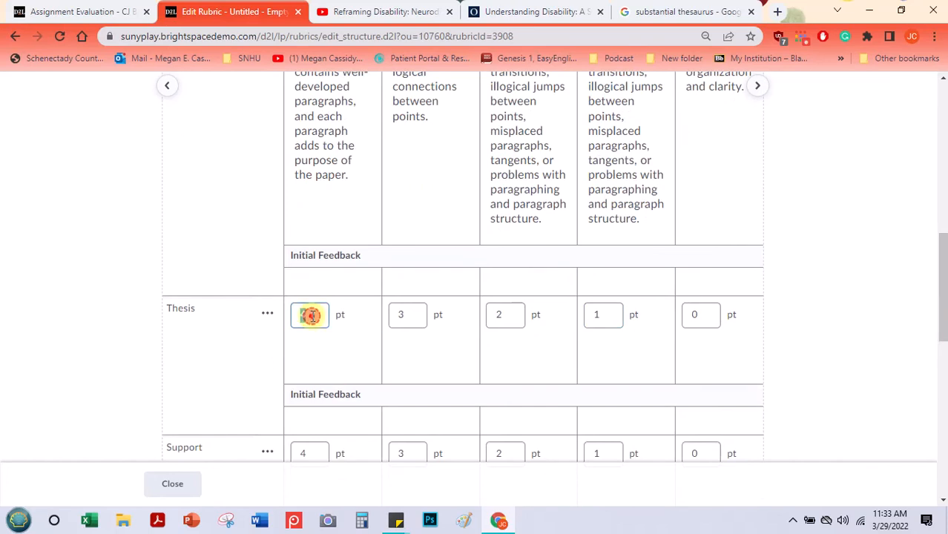
text(5)
double_click(404, 316)
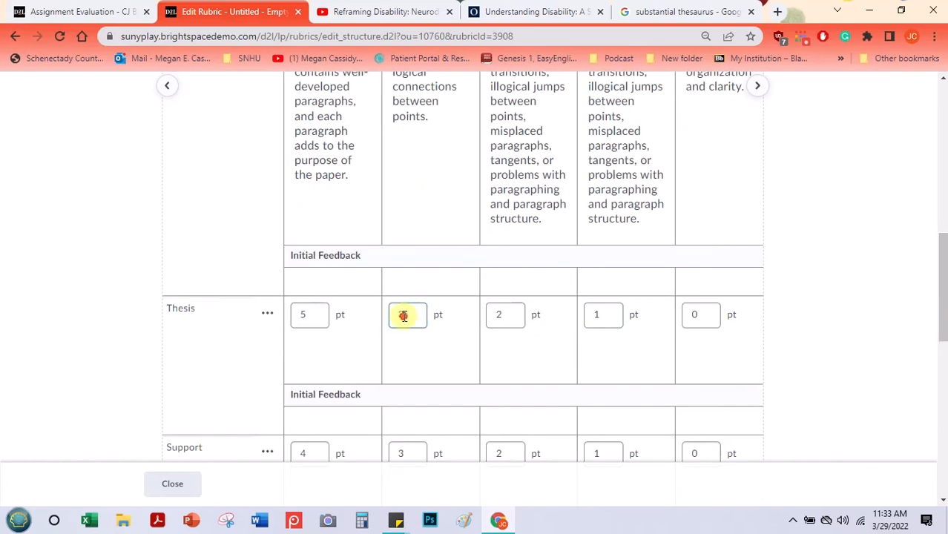
mouse_move(940, 297)
mouse_down()
mouse_move(943, 191)
mouse_move(942, 308)
mouse_up()
text(4)
double_click(505, 331)
double_click(506, 331)
double_click(601, 328)
text(2)
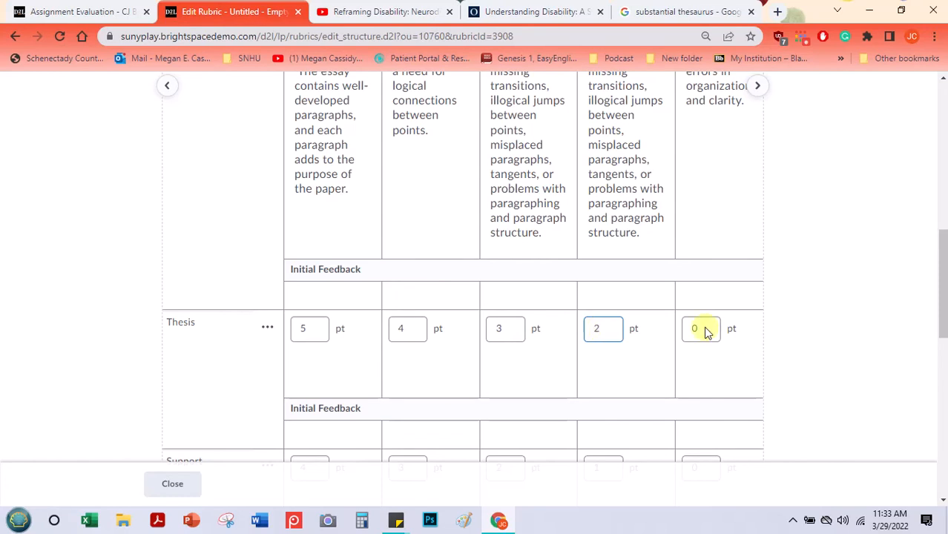
Reverse the order of the rubric's levels, and reverse it again to restore the A-to-F order
drag(946, 263, 943, 128)
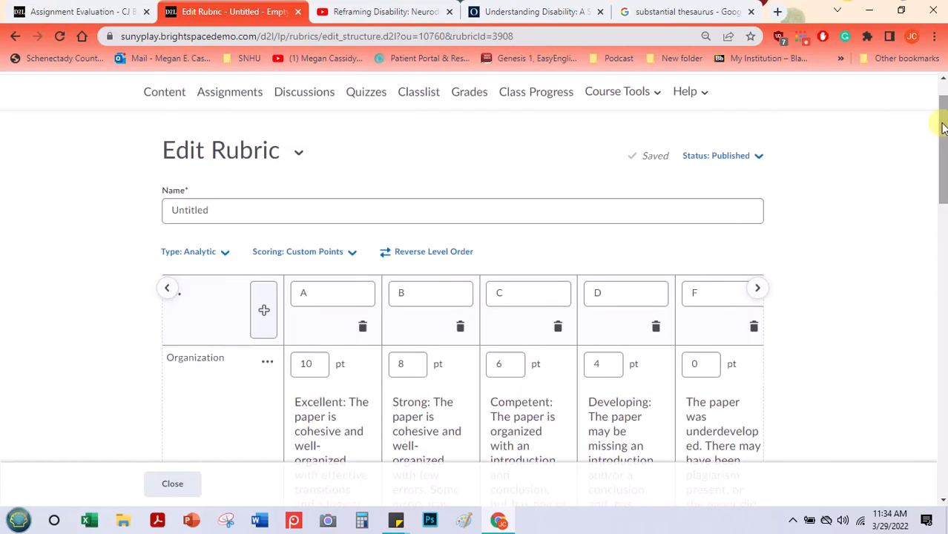
drag(942, 128, 942, 136)
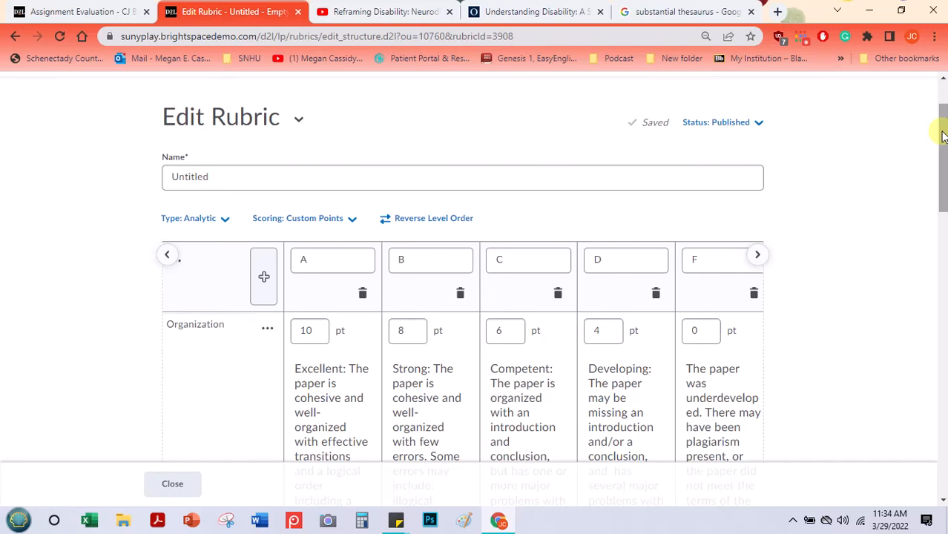
drag(942, 135, 942, 153)
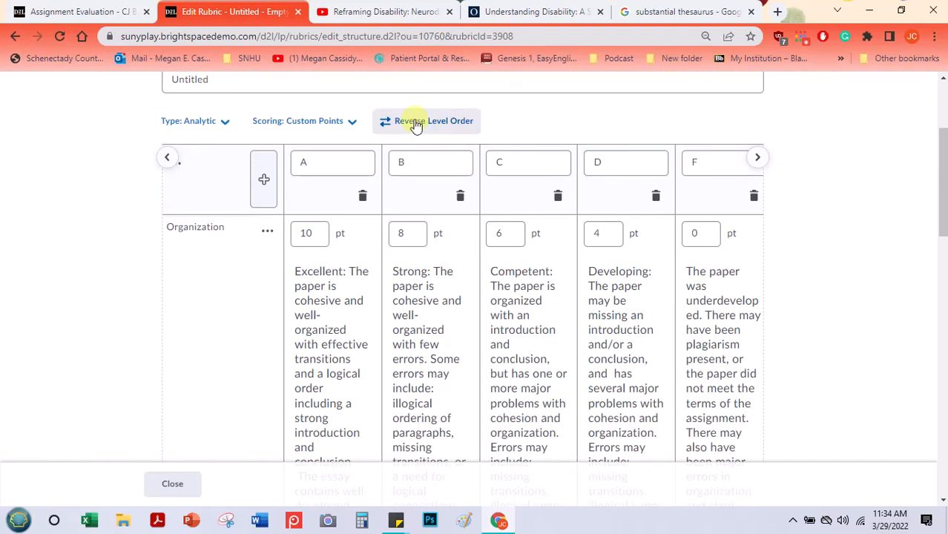
click(416, 126)
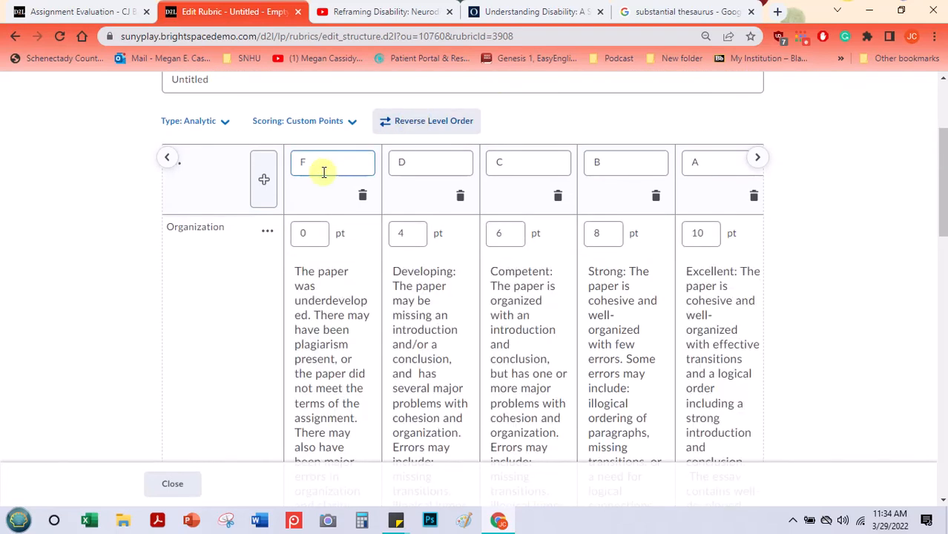
click(386, 126)
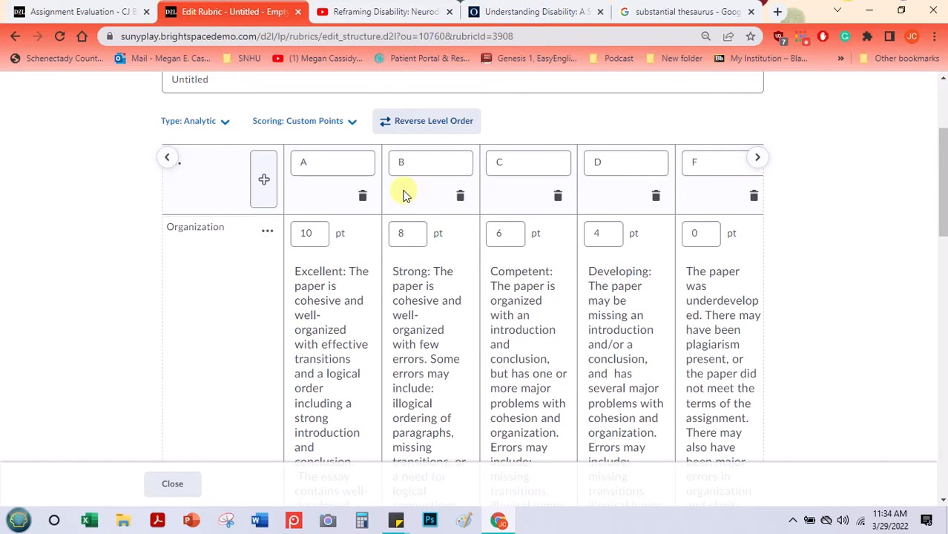
Check the row actions available for the Organization criterion and view the grid's last level and score columns
click(947, 191)
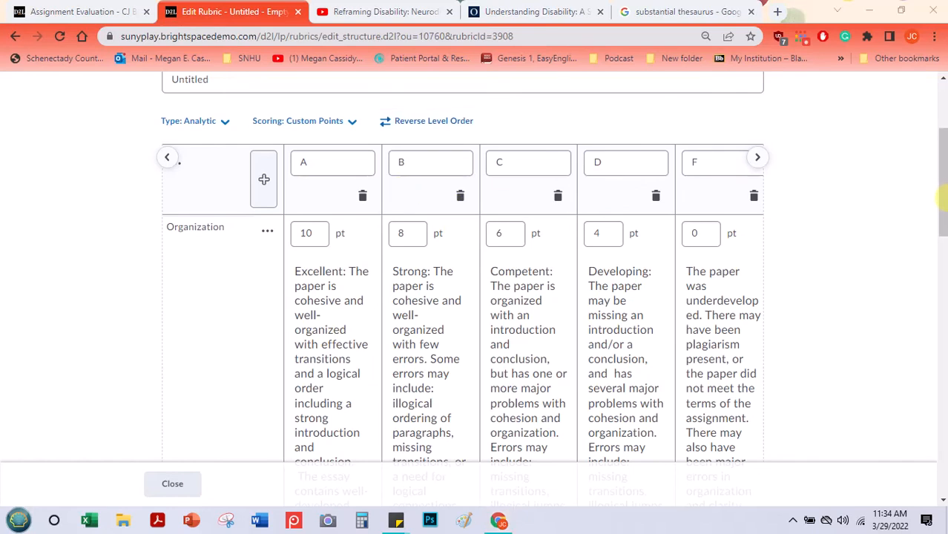
click(268, 235)
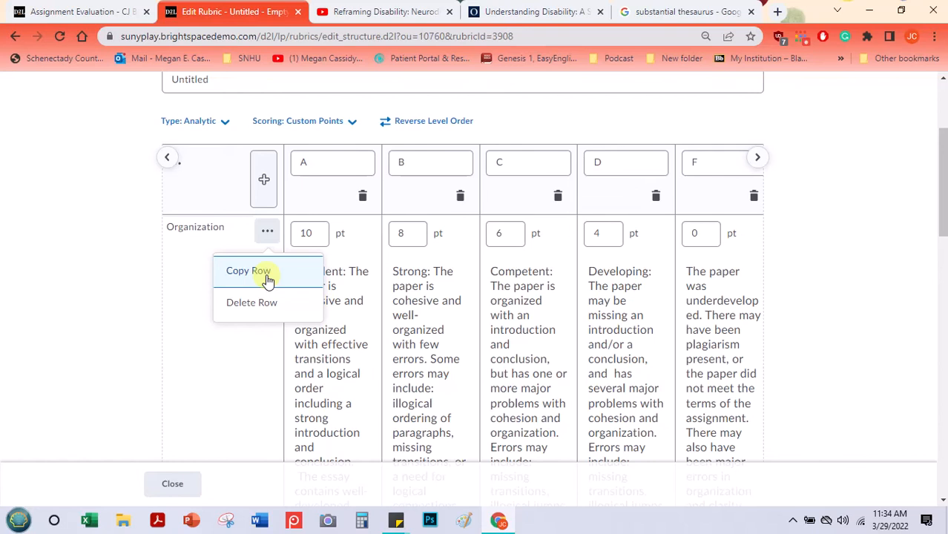
scroll(837, 141, down, 1)
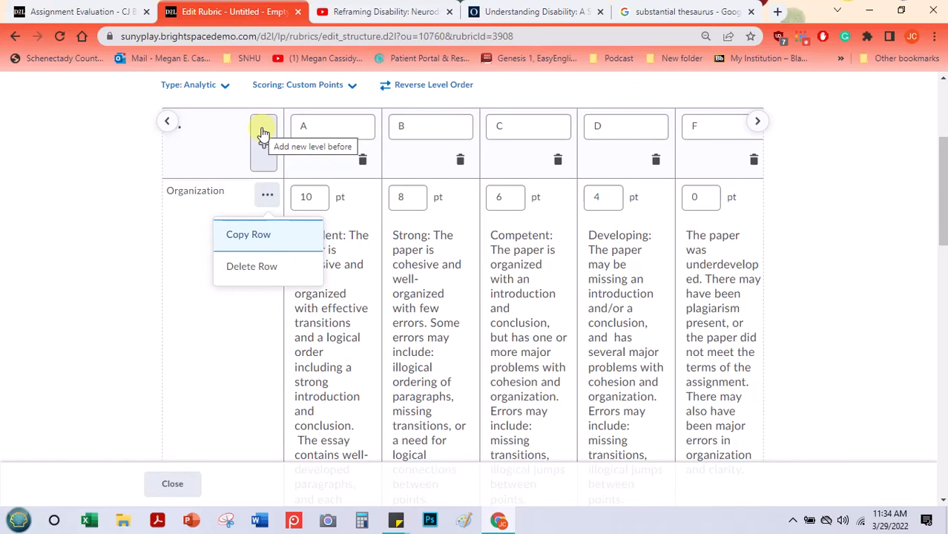
click(757, 122)
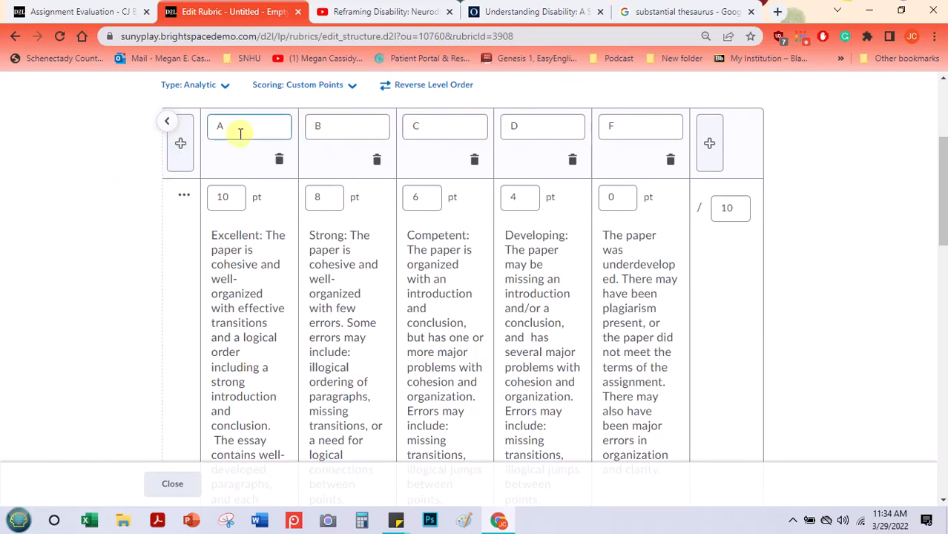
Examine the Overall Score levels with their thresholds, and expand the options to review the rubric and score visibility settings
drag(944, 163, 866, 152)
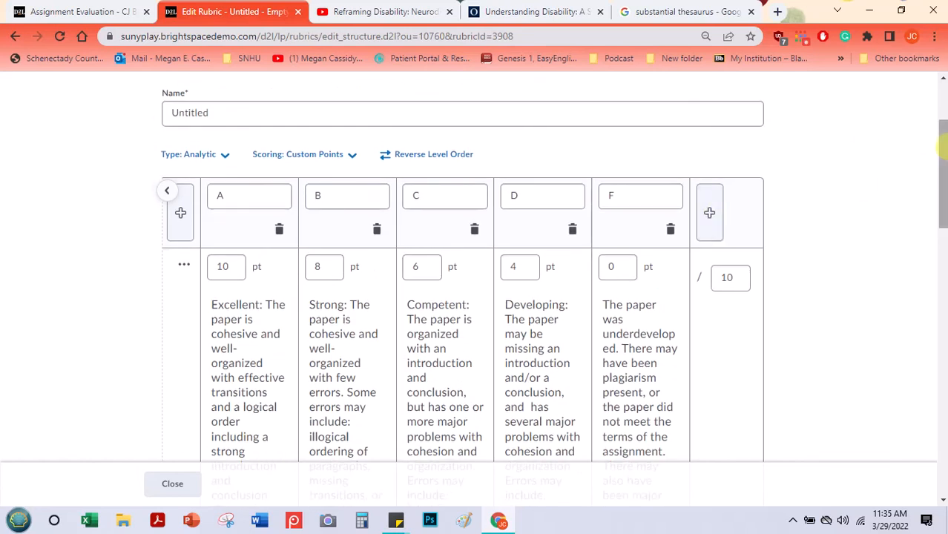
drag(942, 200, 912, 426)
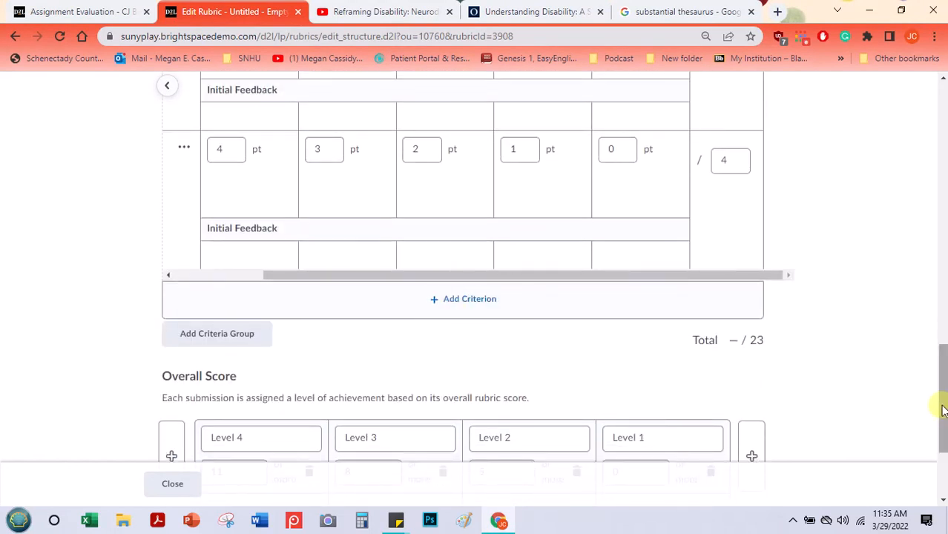
drag(944, 403, 930, 461)
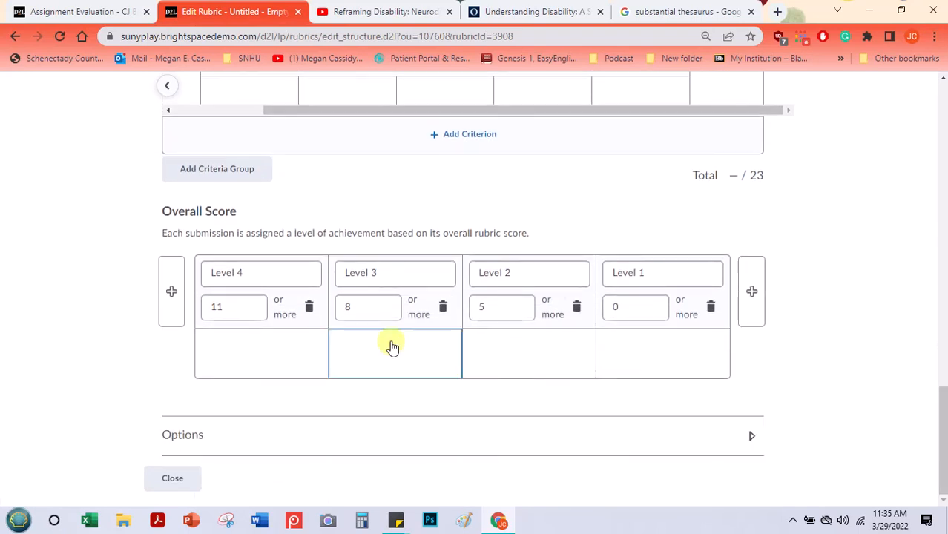
click(221, 304)
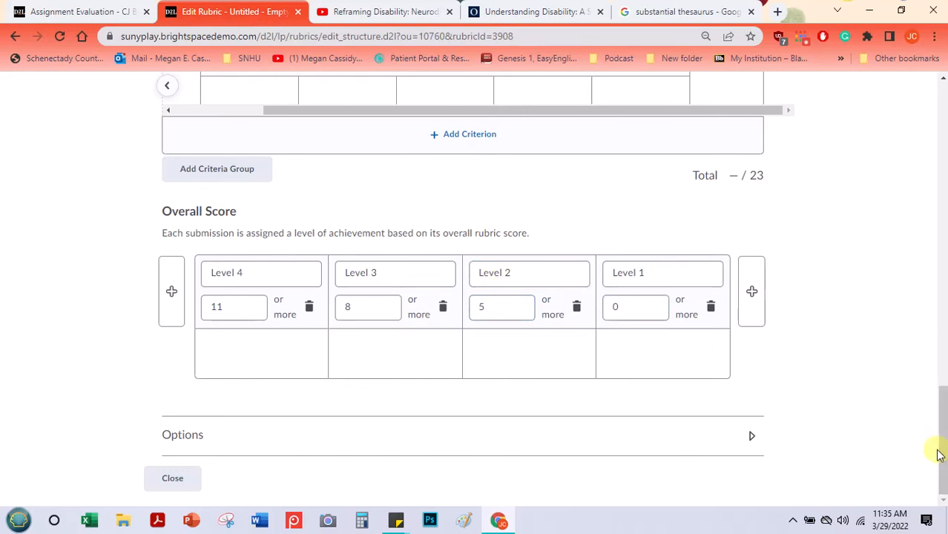
click(178, 435)
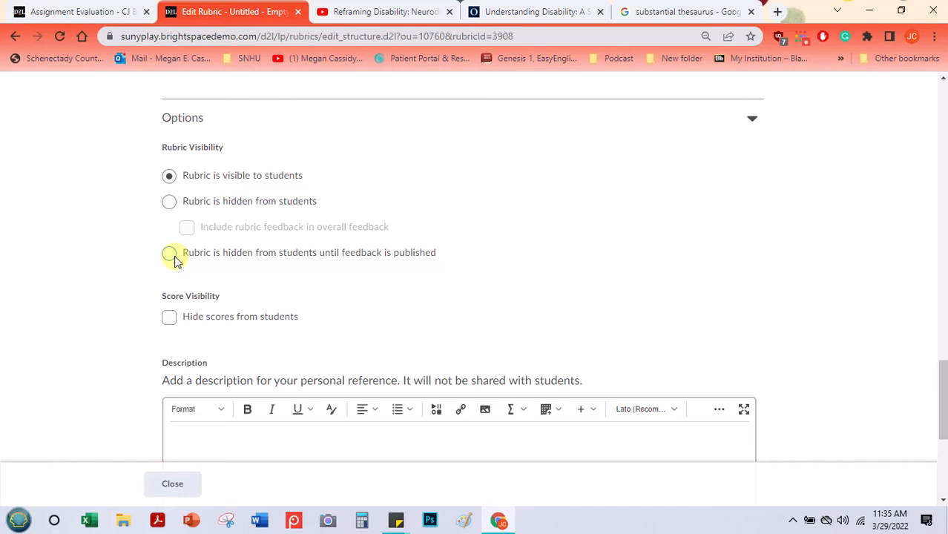
drag(944, 386, 942, 112)
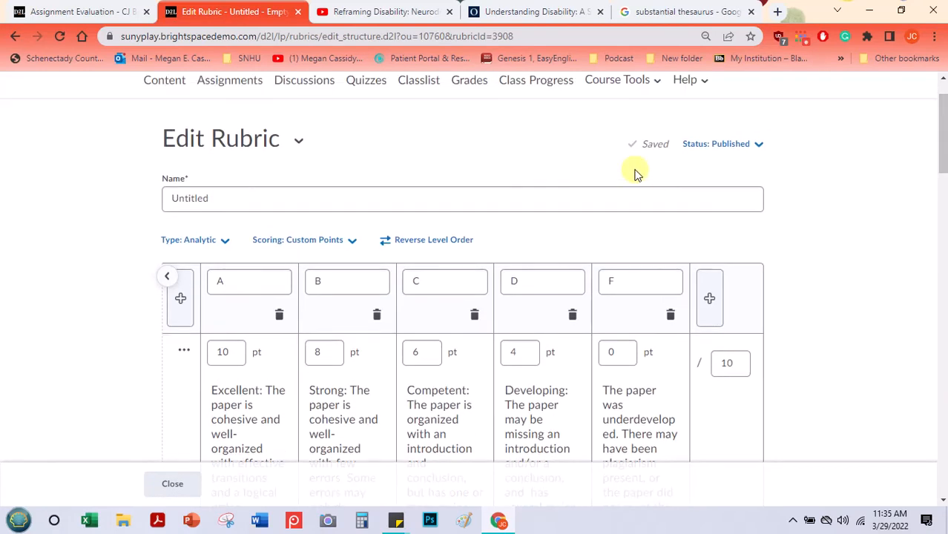
Name the rubric "Assignment 17 Rubric" and close the rubric editor to return to the rubrics list
drag(942, 160, 944, 173)
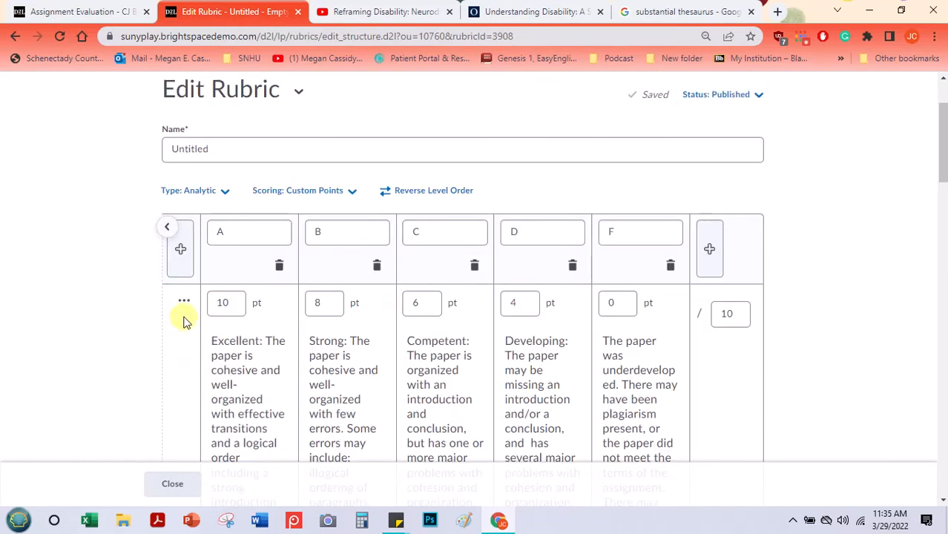
click(309, 148)
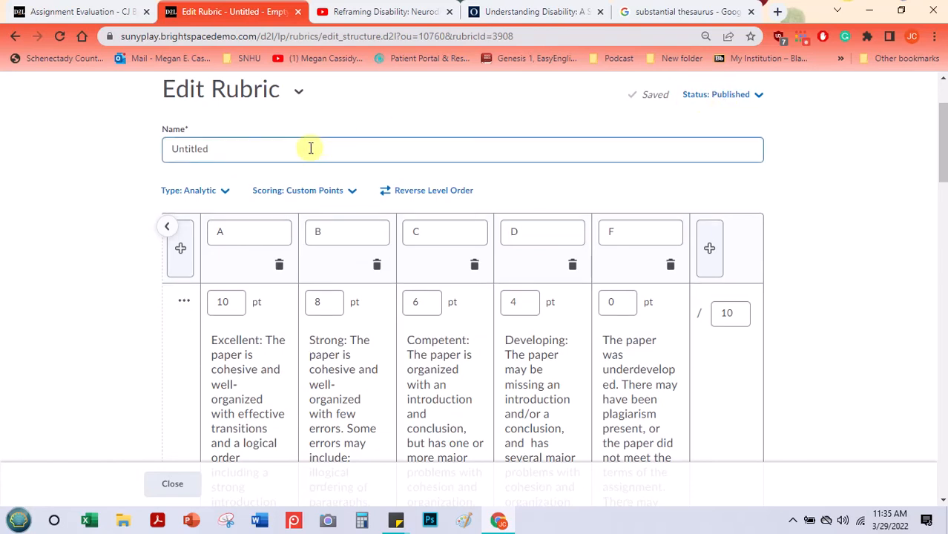
double_click(262, 154)
text(Assigne)
key(BackSpace)
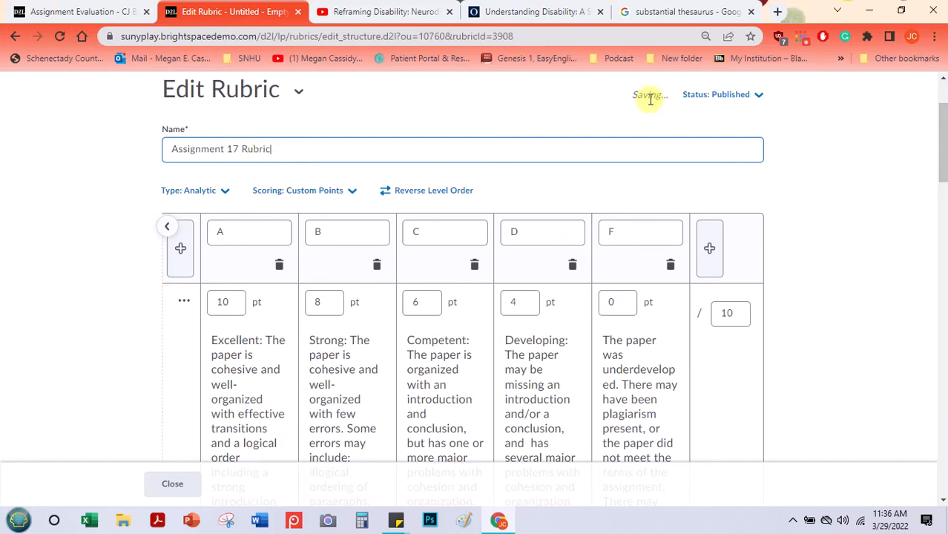
drag(942, 163, 941, 466)
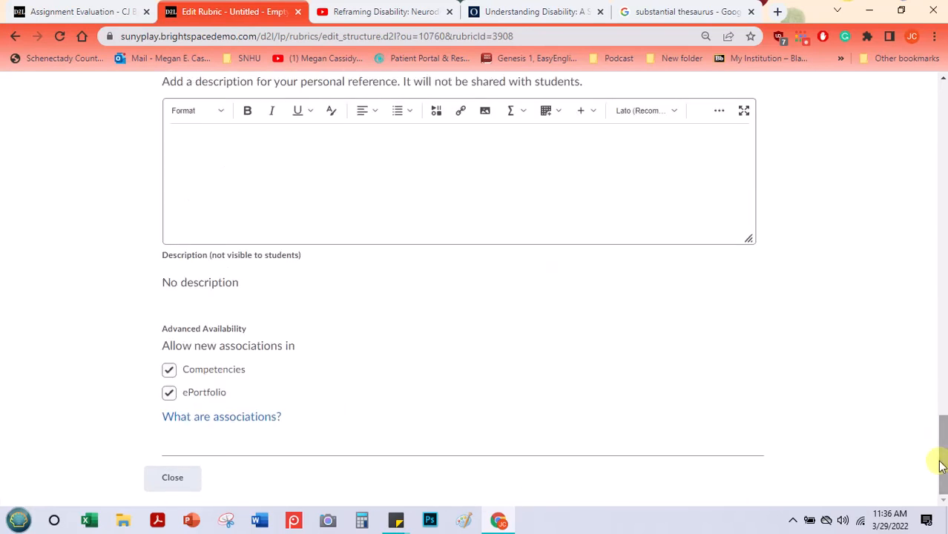
click(157, 481)
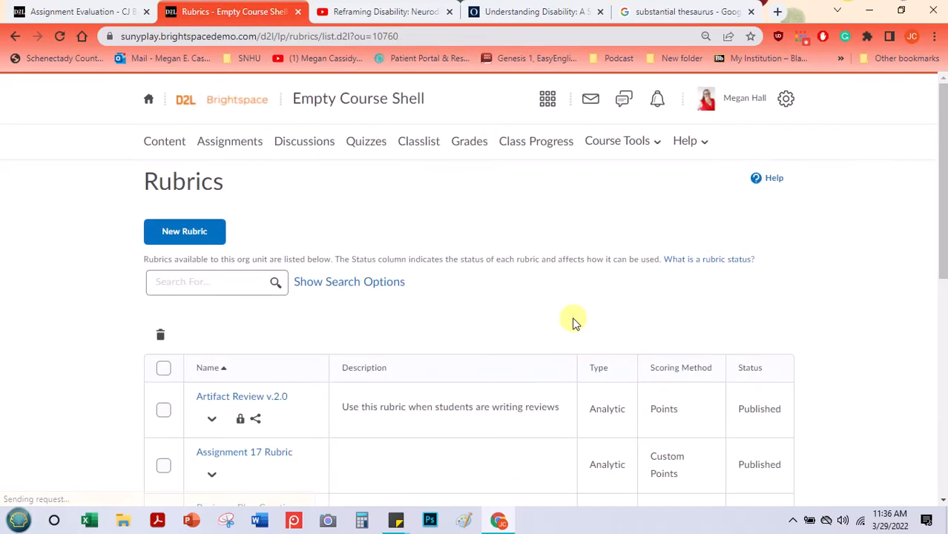
Create a new assignment in the course and name it "Assignment 17"
mouse_move(941, 156)
mouse_down()
mouse_move(942, 268)
mouse_move(923, 346)
mouse_move(942, 160)
mouse_up()
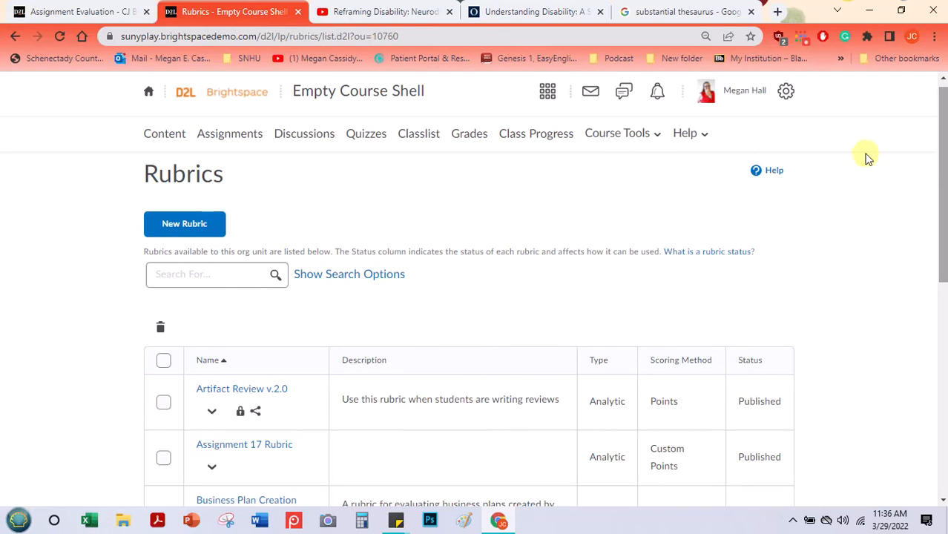
click(233, 140)
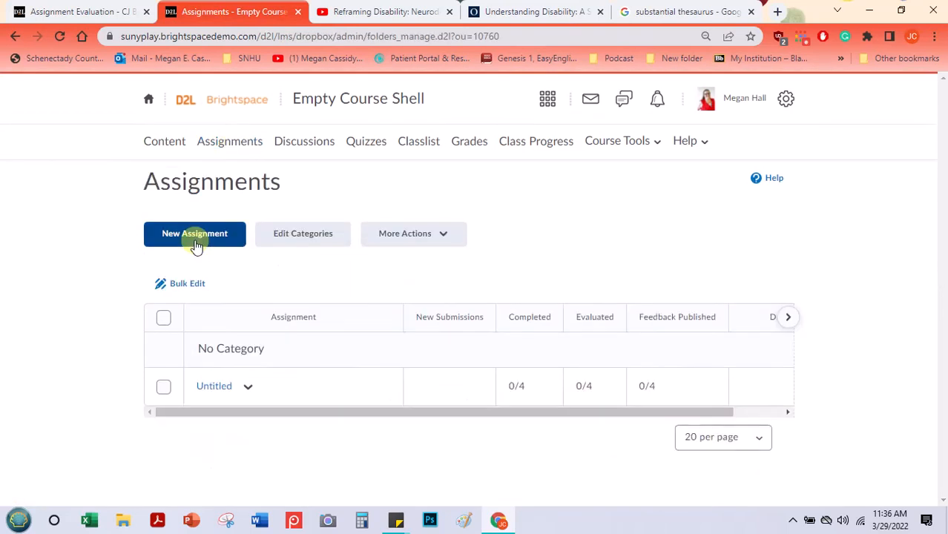
click(195, 235)
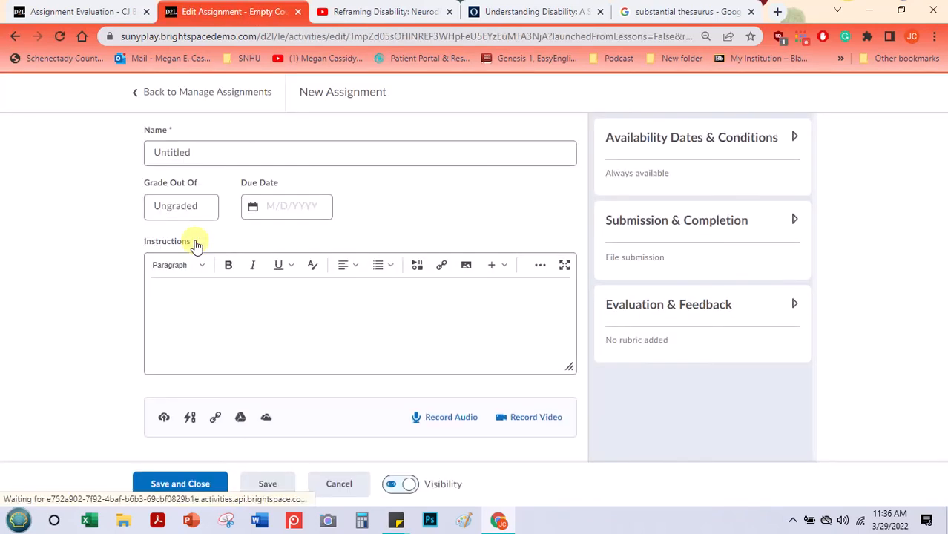
double_click(199, 152)
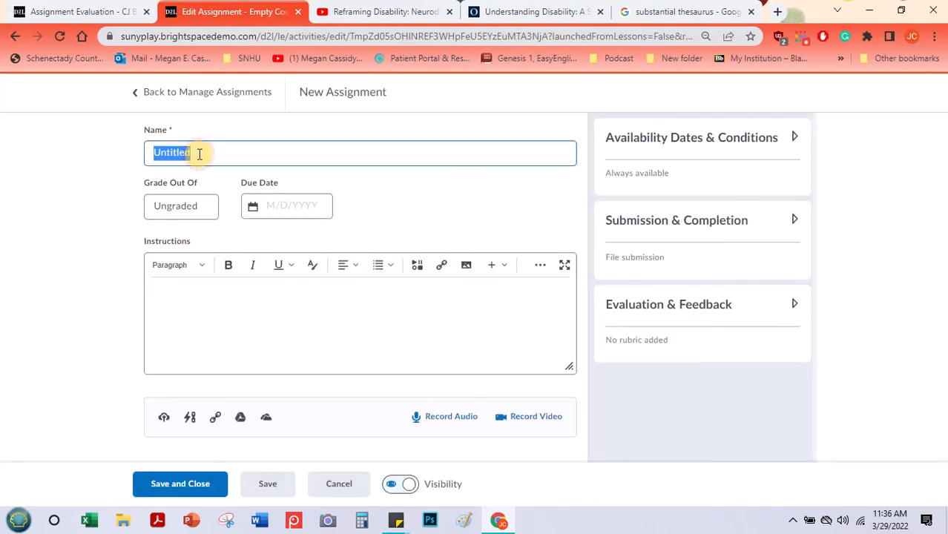
text(As)
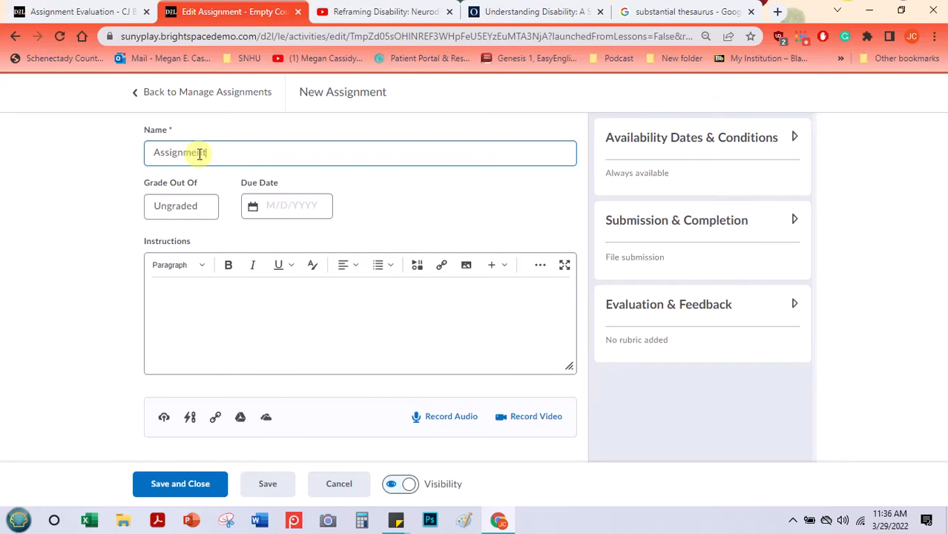
text(signment 17)
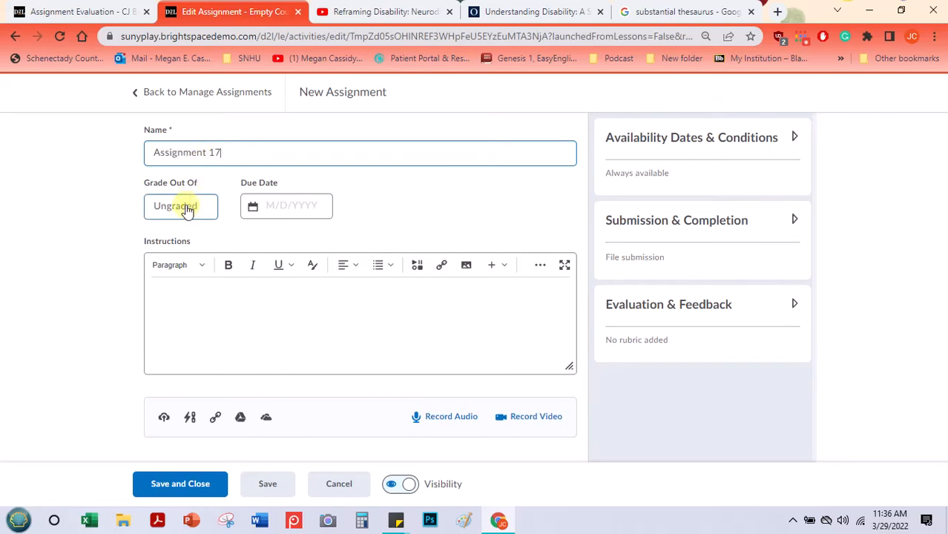
Set the assignment's grade to be out of 50 points and check its grade book options
click(181, 207)
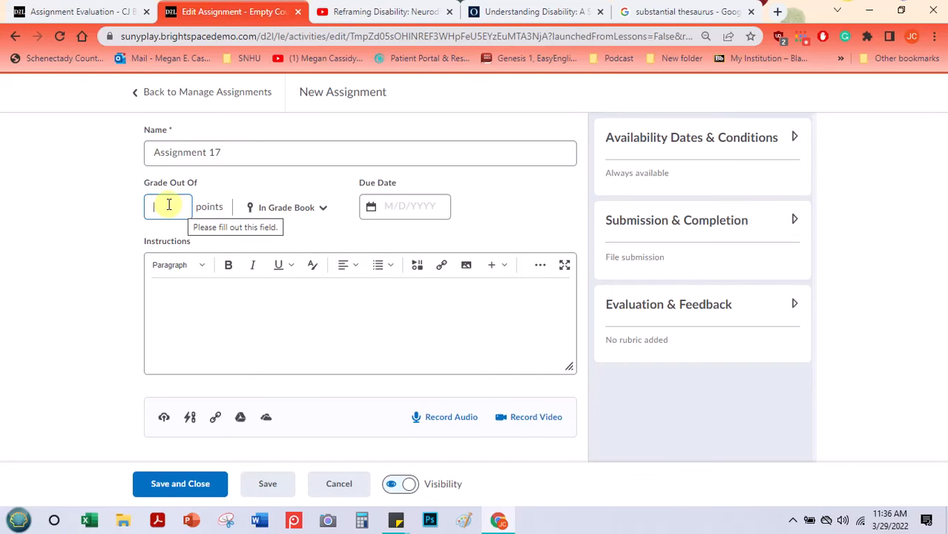
text(50)
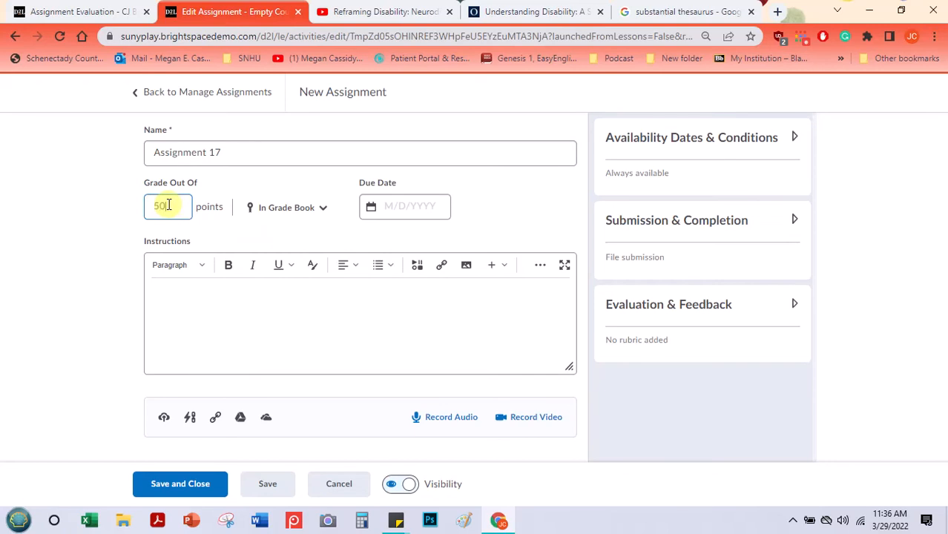
click(288, 214)
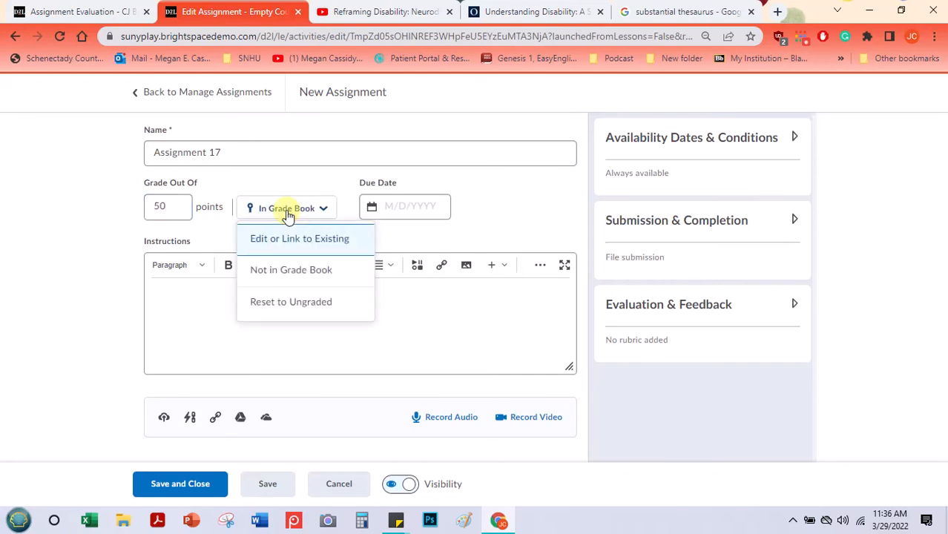
click(192, 288)
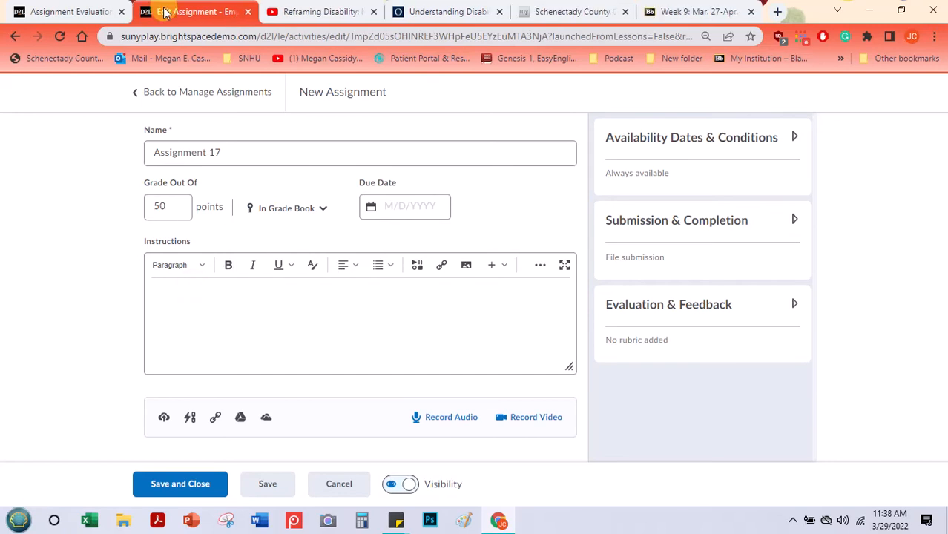
Enlarge the assignment's instructions editor downward and bring the full text area into view
click(304, 305)
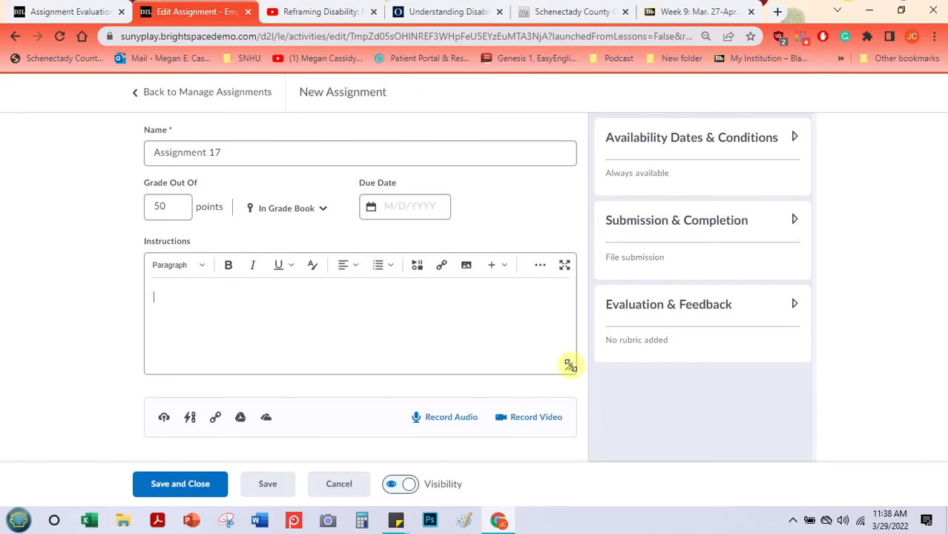
drag(569, 367, 551, 497)
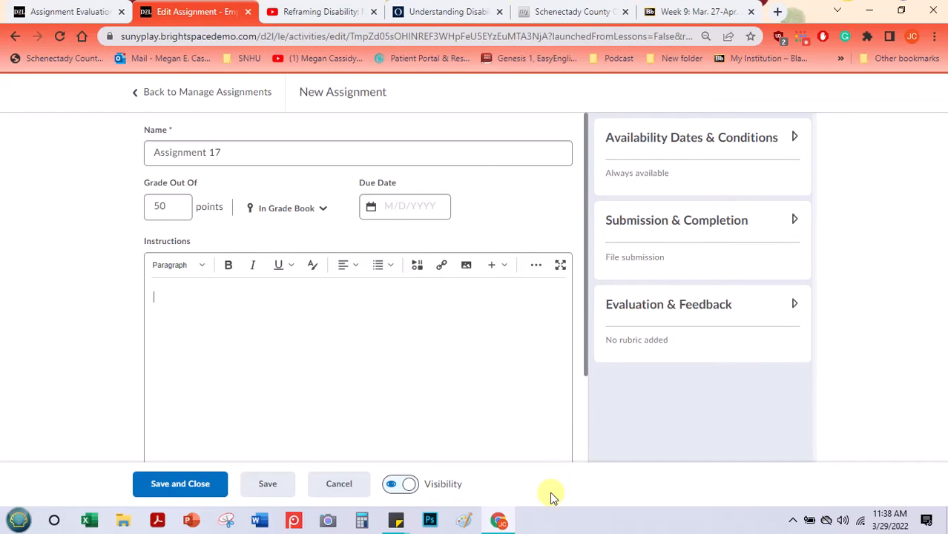
drag(584, 231, 580, 293)
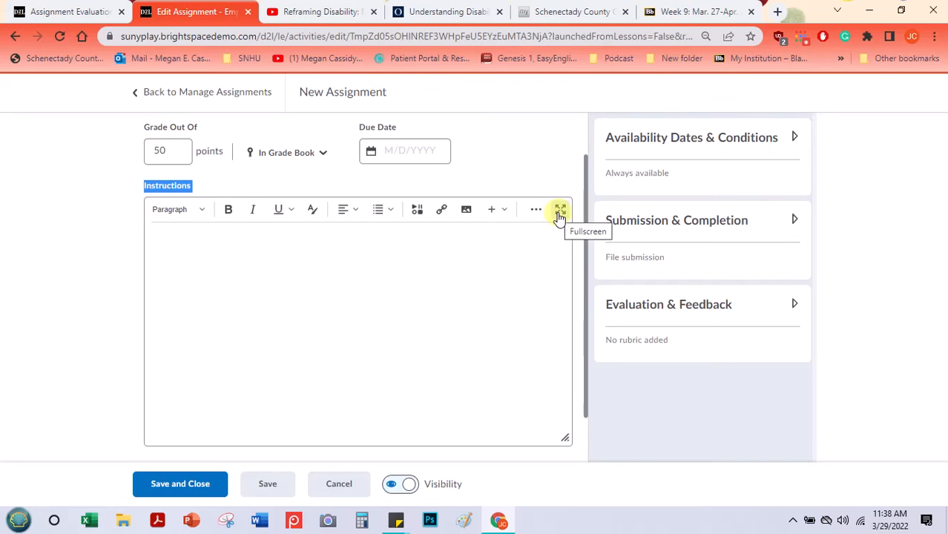
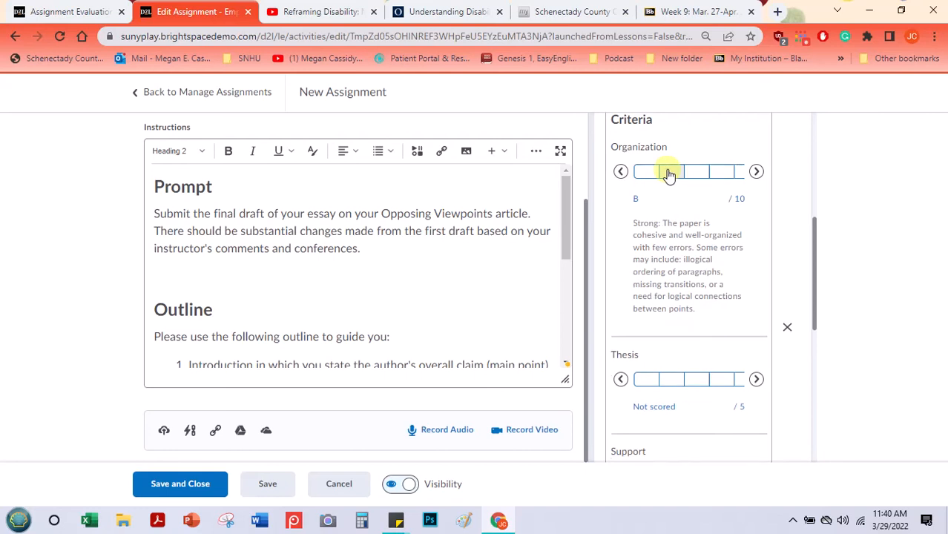
Examine the attached rubric's Organization level descriptions and the remaining evaluation settings, including annotation tools and anonymous marking
click(696, 173)
click(713, 175)
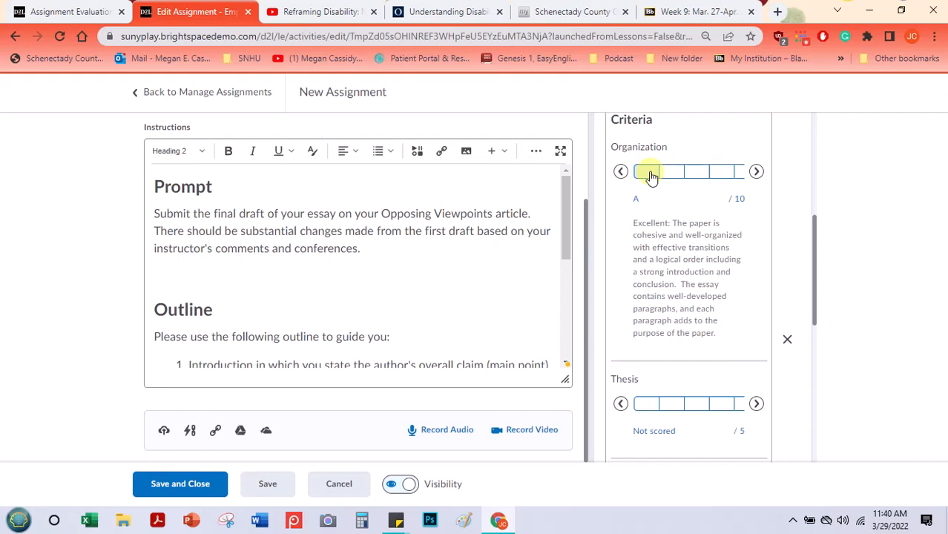
drag(815, 231, 805, 350)
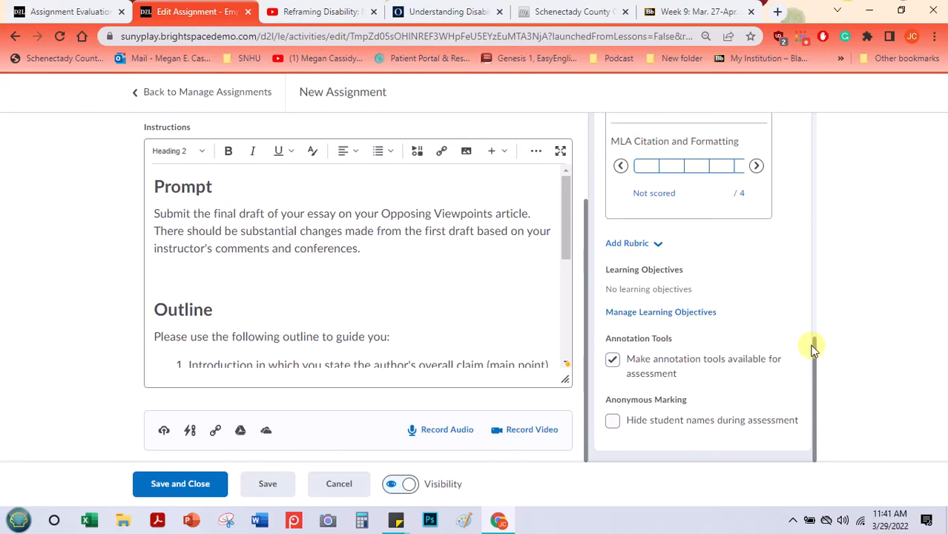
drag(814, 349, 816, 119)
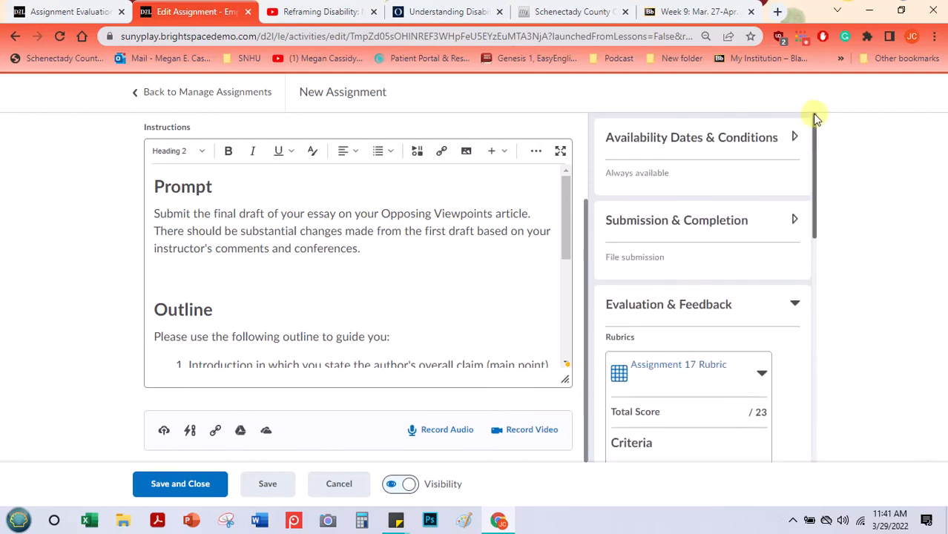
Collapse the assignment's Evaluation & Feedback section, and save and close the assignment
click(794, 306)
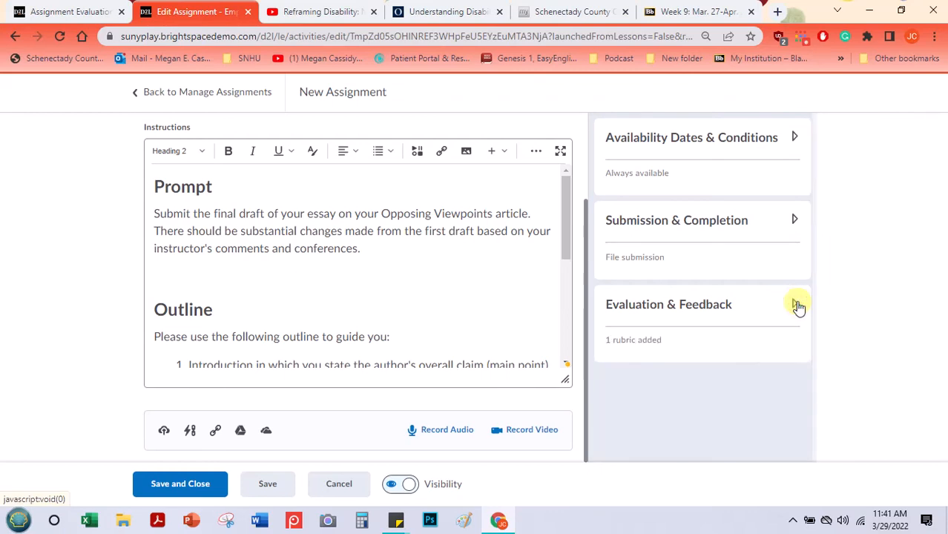
click(796, 305)
click(798, 306)
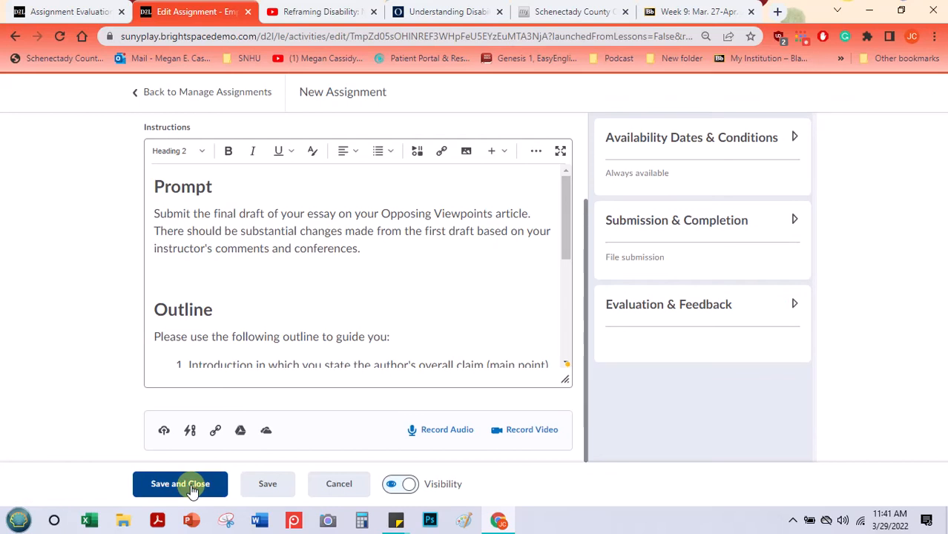
click(195, 483)
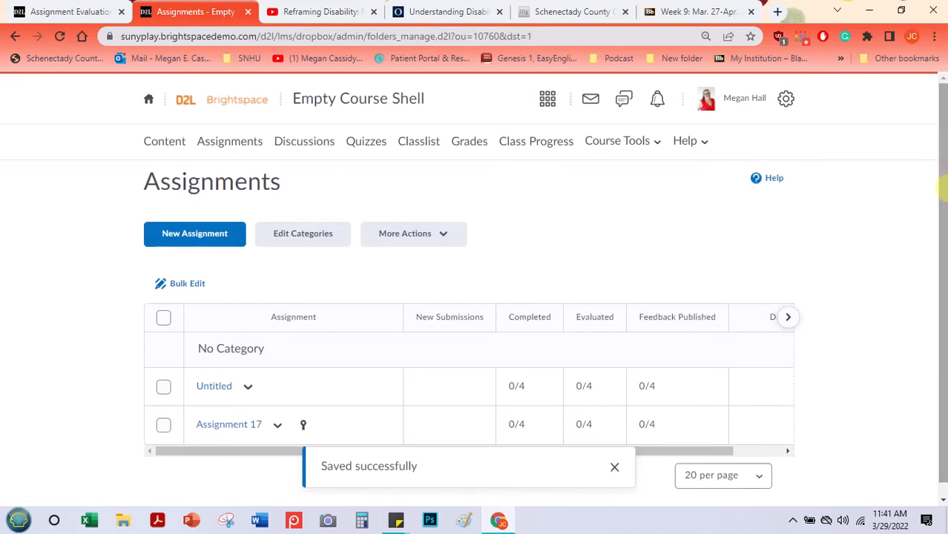
Look at Assignment 17's submissions page and its edit page, and leave the editor without saving
scroll(891, 220, down, 1)
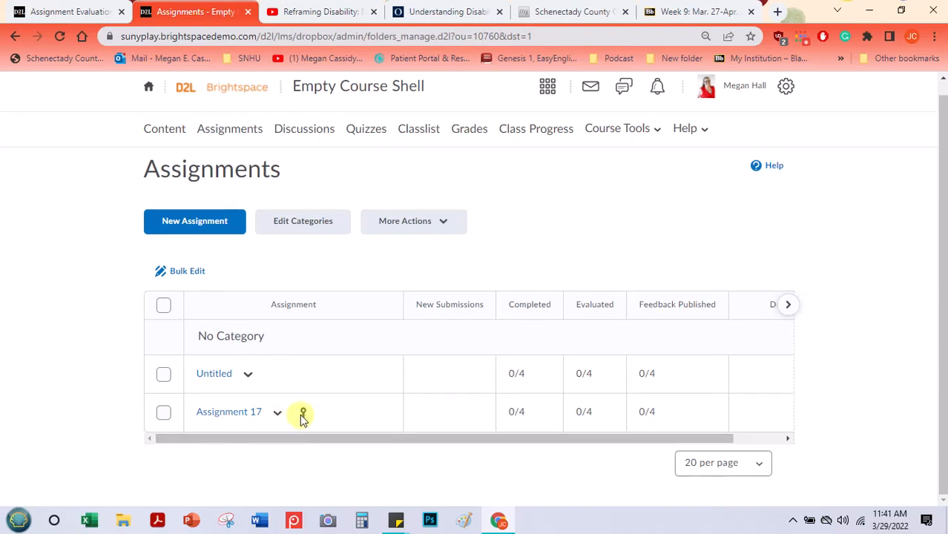
click(242, 417)
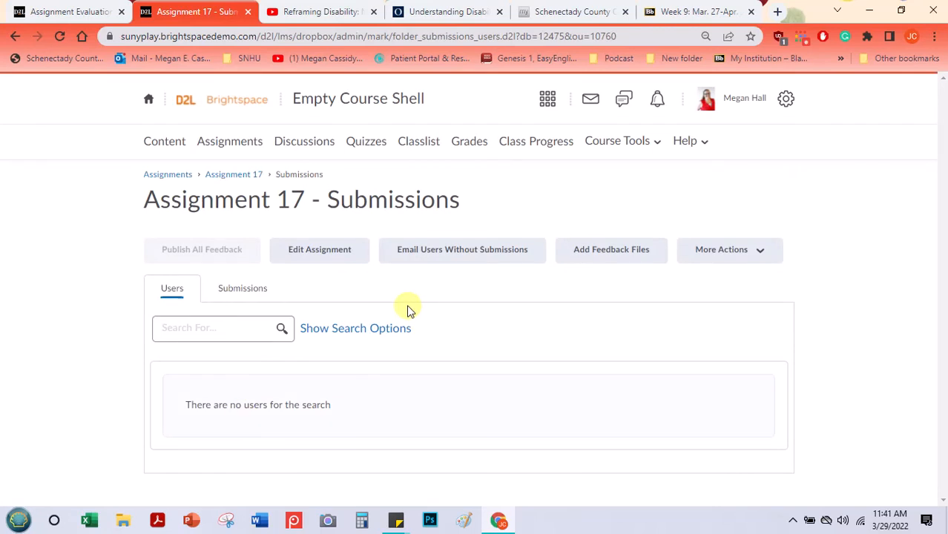
click(315, 254)
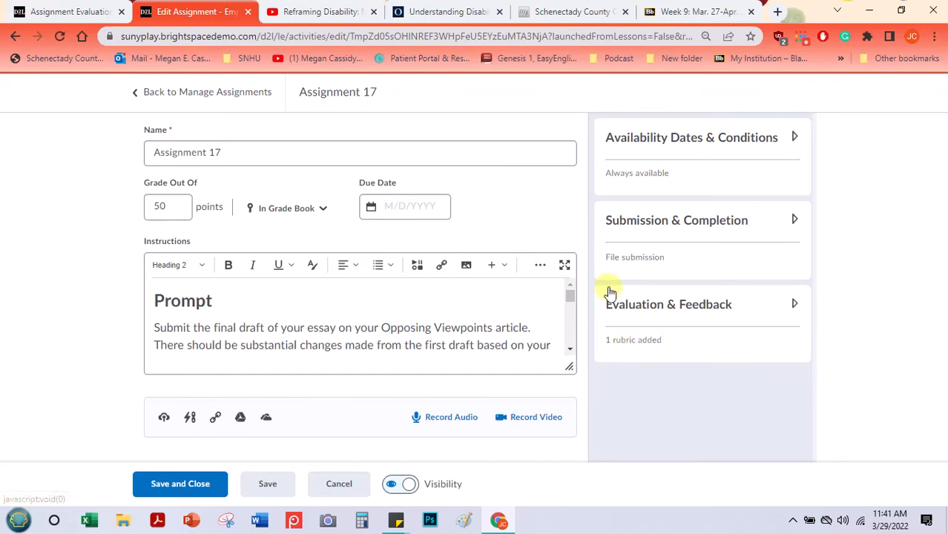
click(329, 487)
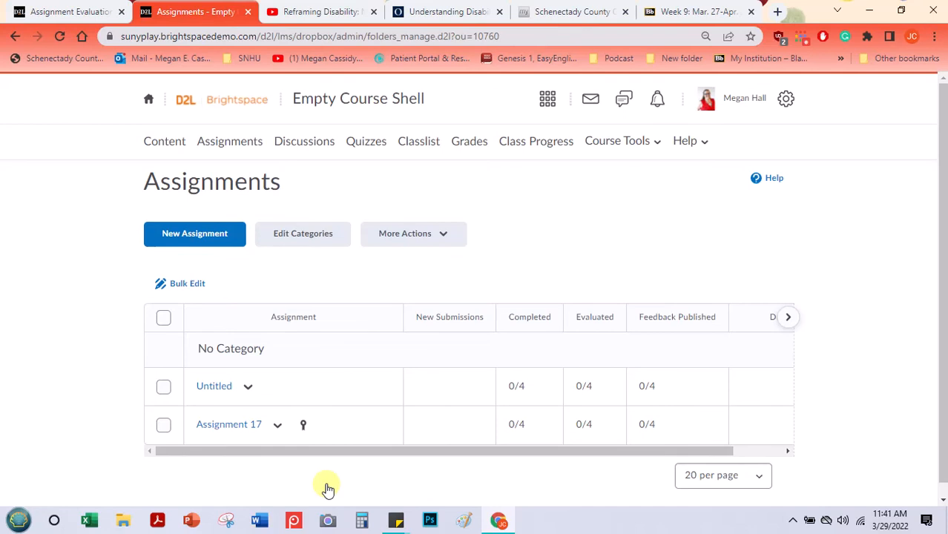
Open the Test discussion topic for editing and view its title, description and posting options
click(302, 142)
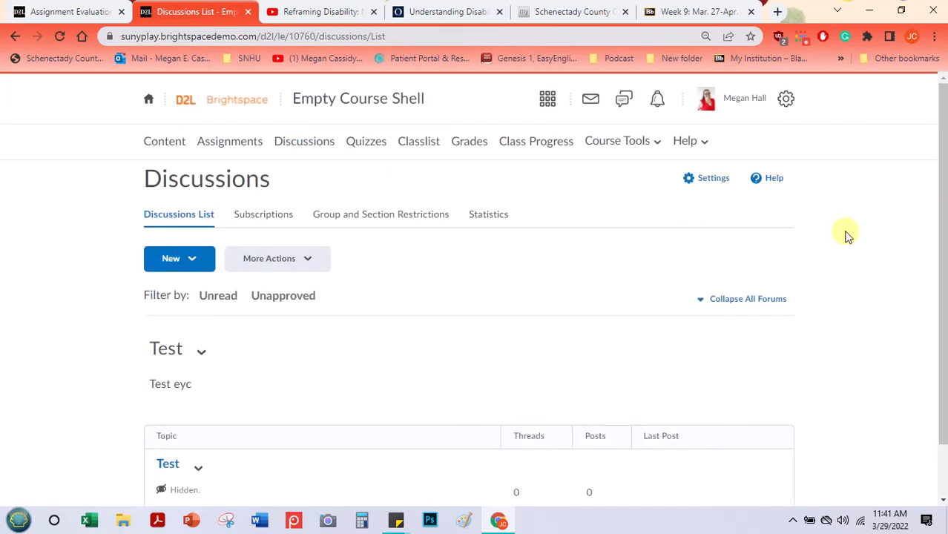
scroll(941, 200, down, 2)
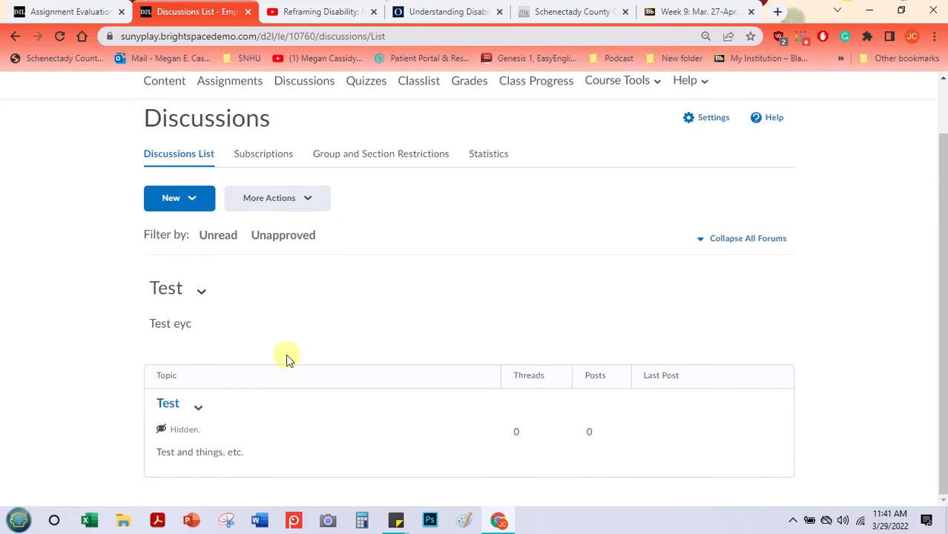
click(196, 410)
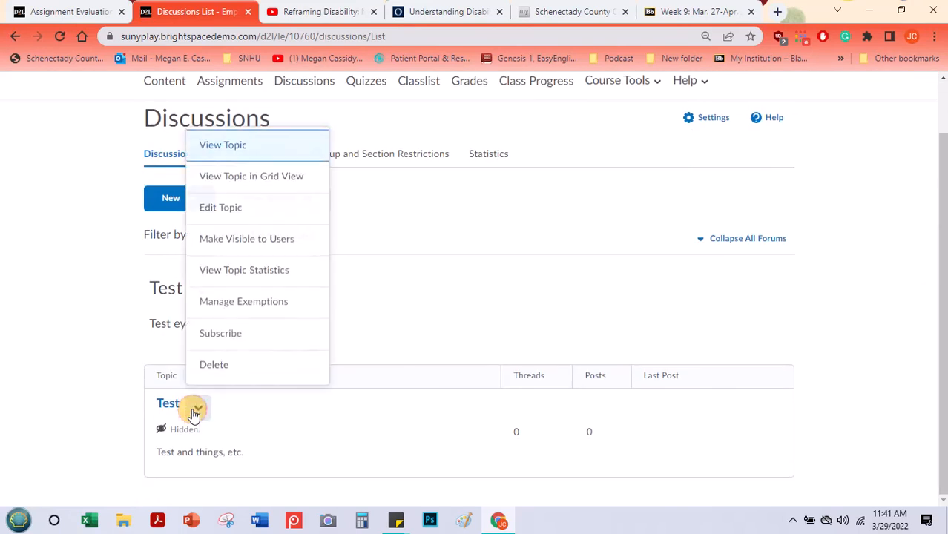
click(220, 209)
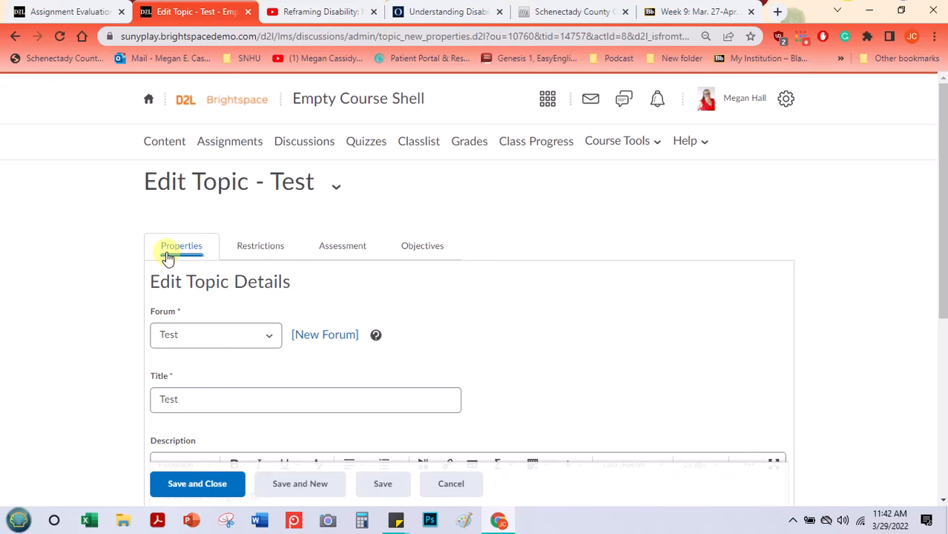
drag(943, 227, 921, 379)
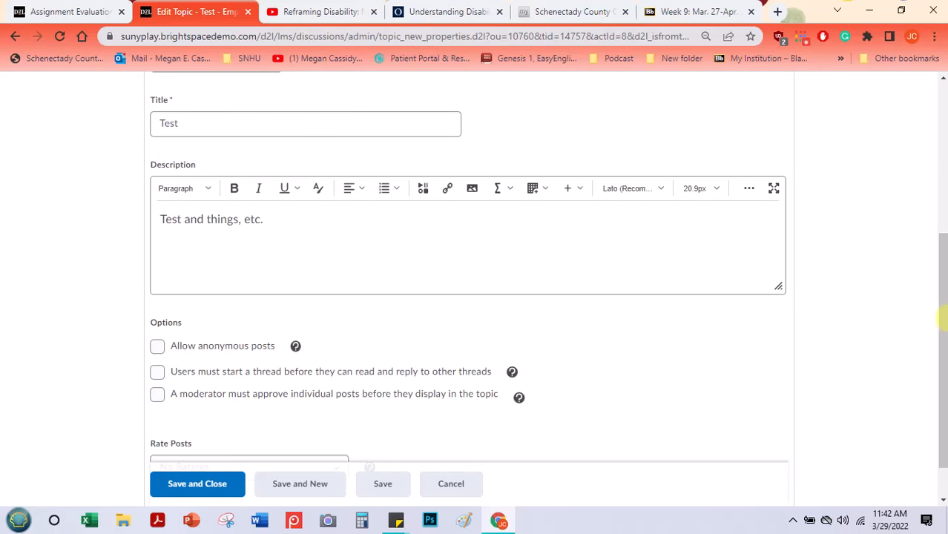
click(154, 128)
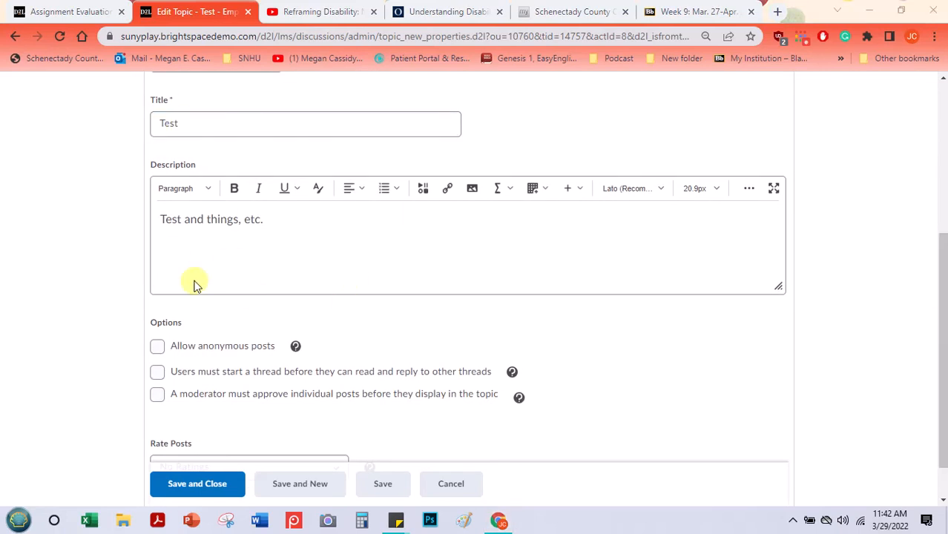
In the Test topic's assessment settings, choose Journal 2 as the grade item and set the score out of to 10
drag(944, 356, 941, 213)
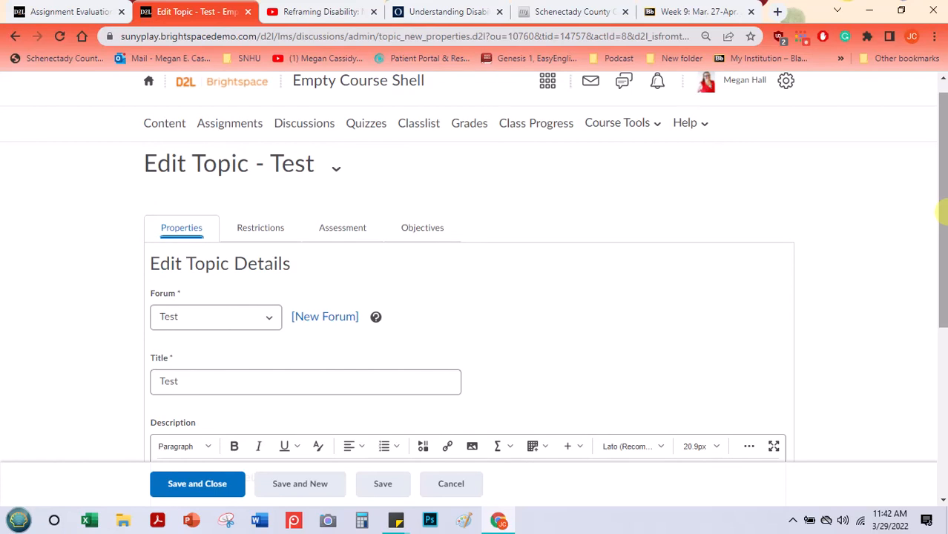
click(345, 229)
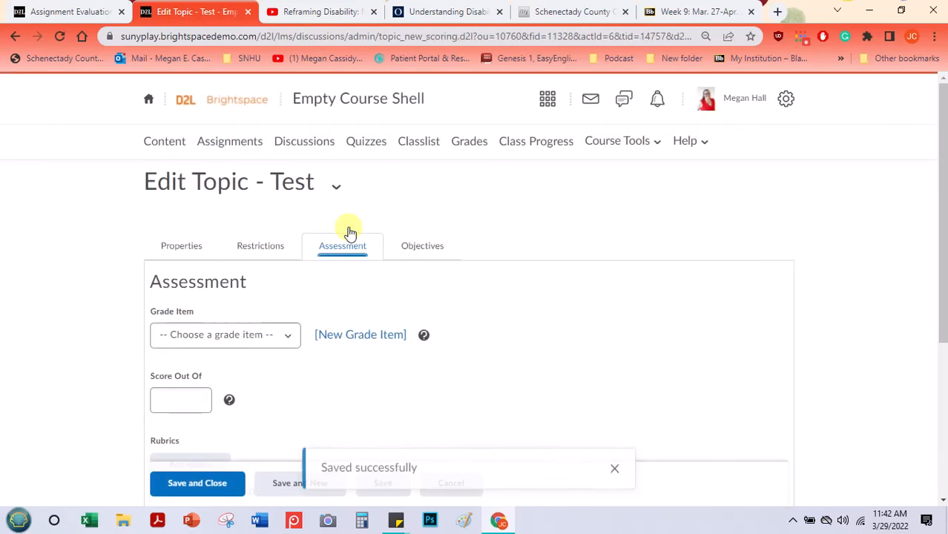
click(283, 340)
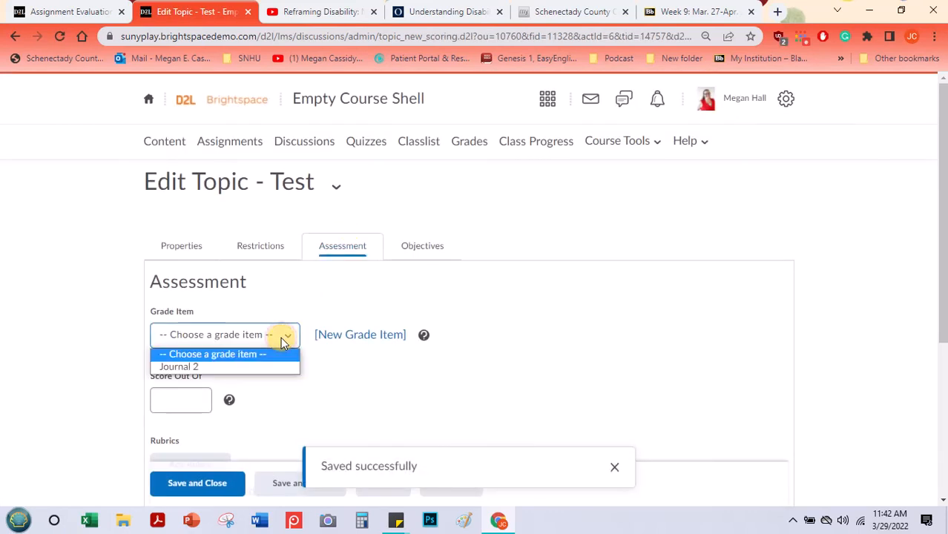
click(247, 368)
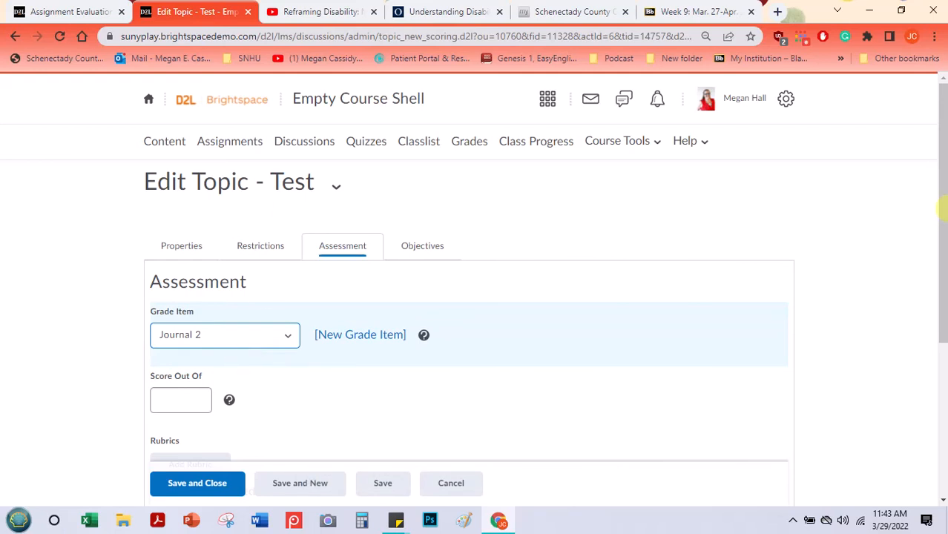
drag(941, 203, 935, 289)
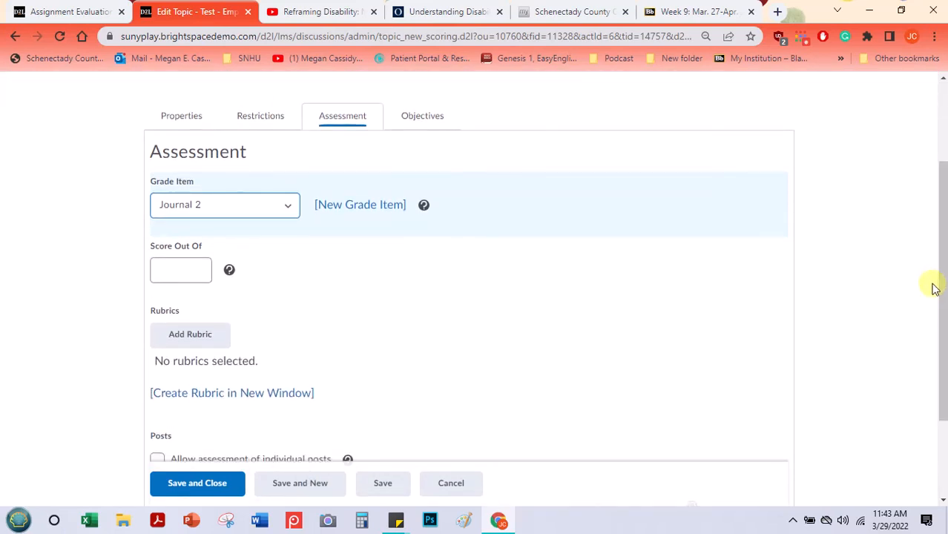
drag(944, 250, 945, 263)
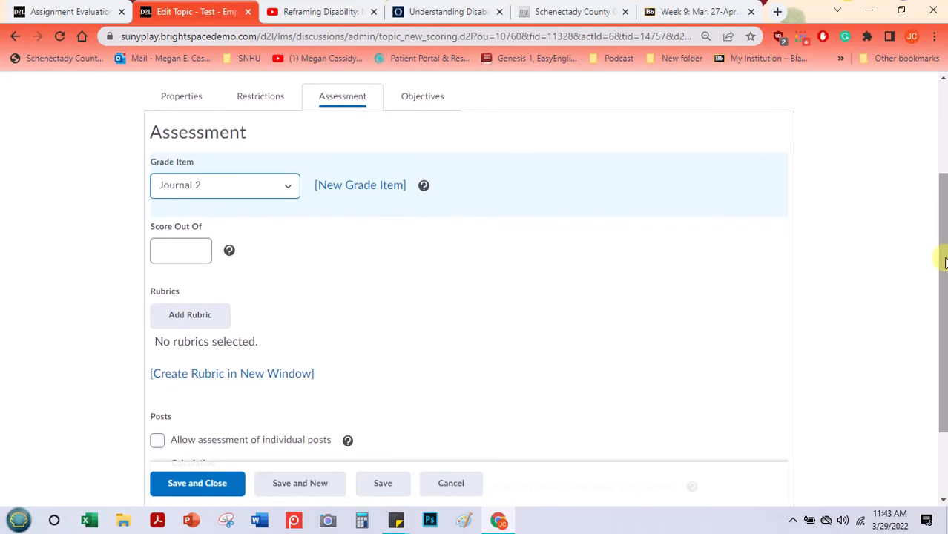
click(175, 254)
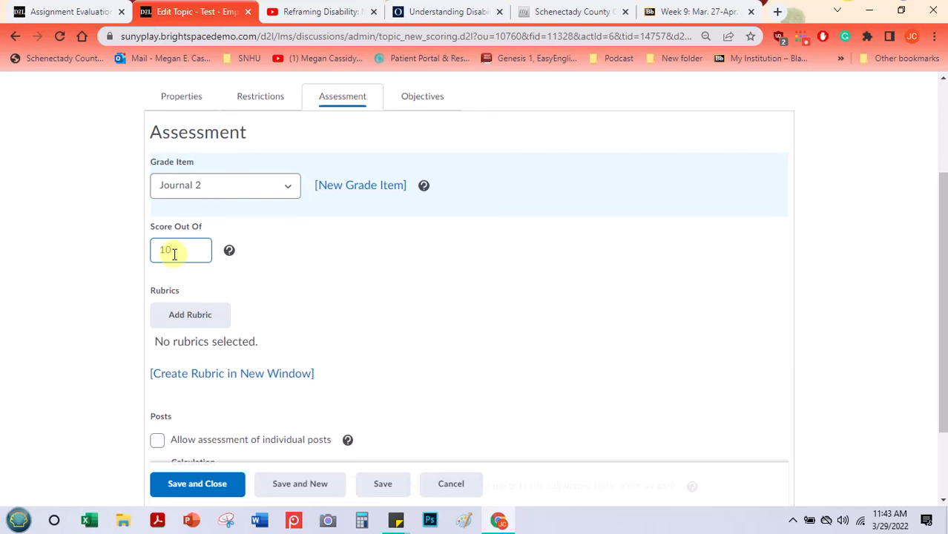
Attach the Discussion Forum Rubric to the Test topic
click(194, 317)
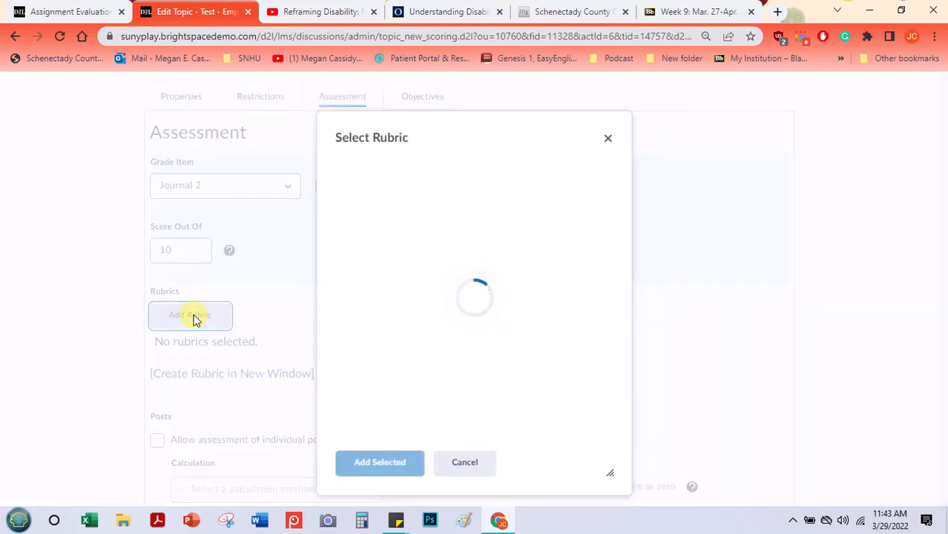
mouse_move(607, 218)
mouse_down()
mouse_move(609, 243)
mouse_move(509, 229)
mouse_up()
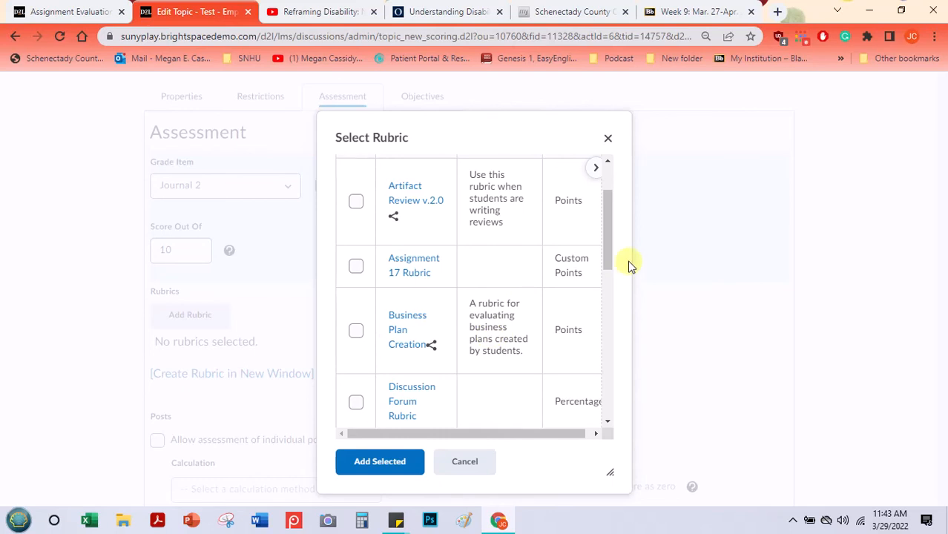
drag(607, 253, 606, 295)
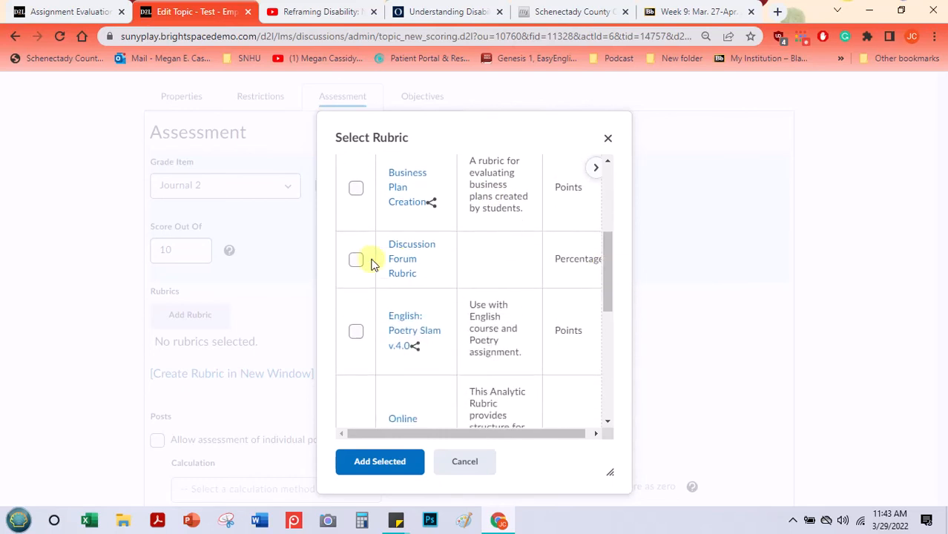
click(356, 261)
click(377, 466)
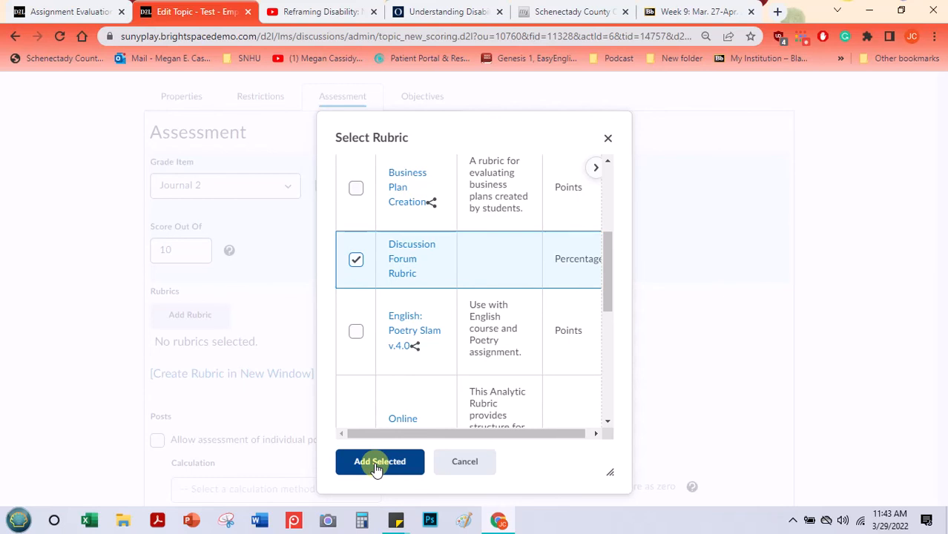
click(378, 463)
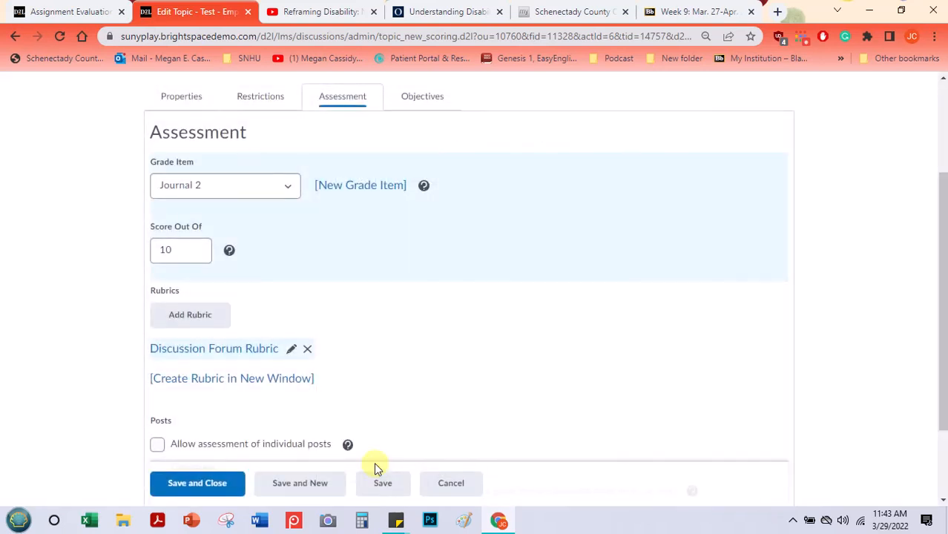
Open the attached Discussion Forum Rubric for editing and rename its two highest levels A and B
click(290, 352)
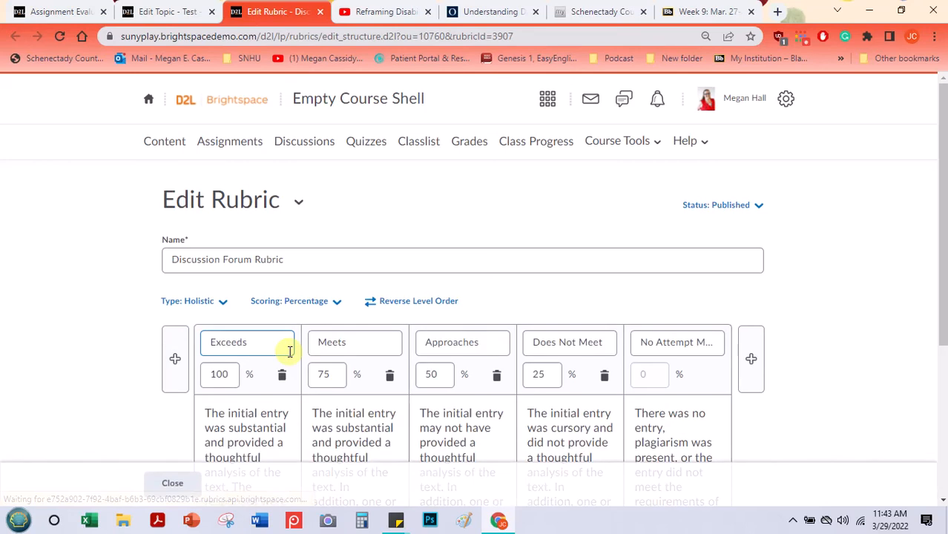
scroll(290, 356, down, 2)
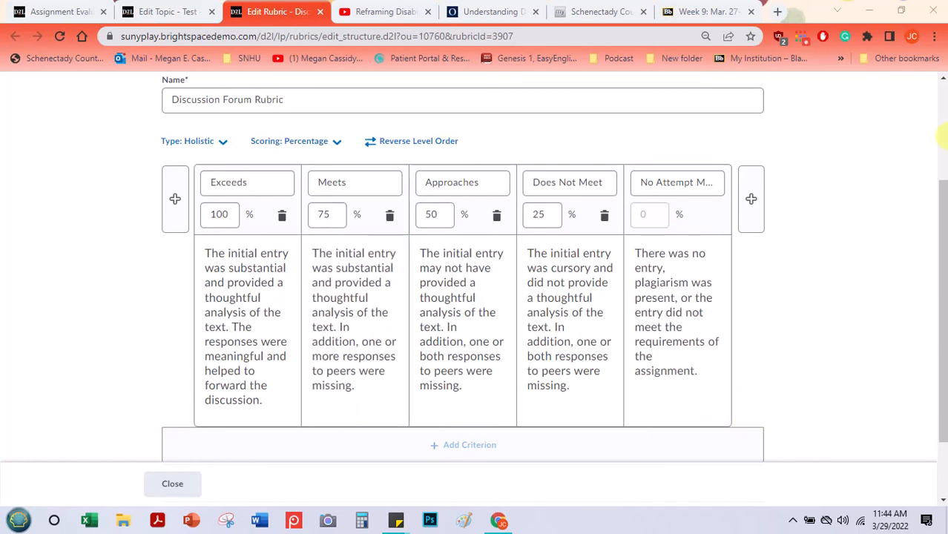
mouse_move(942, 208)
mouse_down()
mouse_move(942, 234)
mouse_move(942, 204)
mouse_up()
double_click(247, 191)
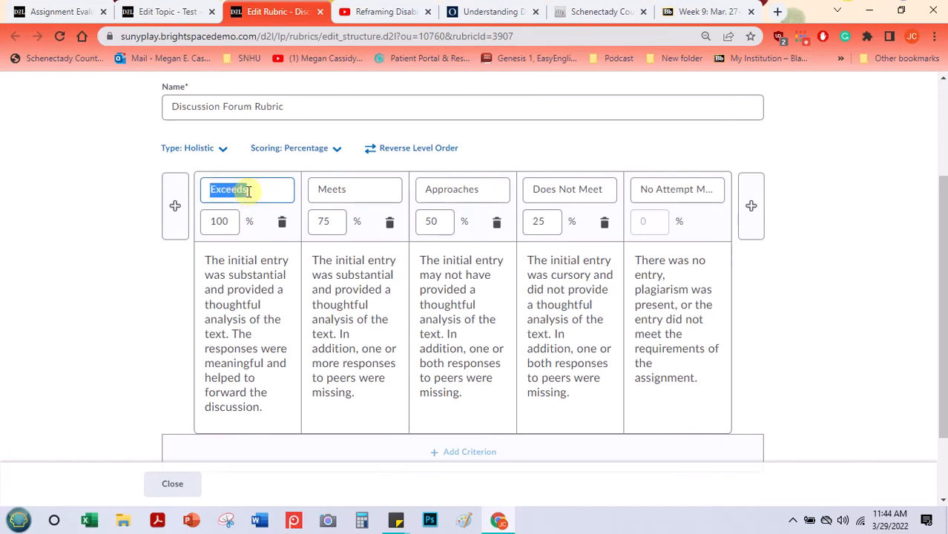
text(A)
click(330, 191)
double_click(331, 191)
text(B)
key(BackSpace)
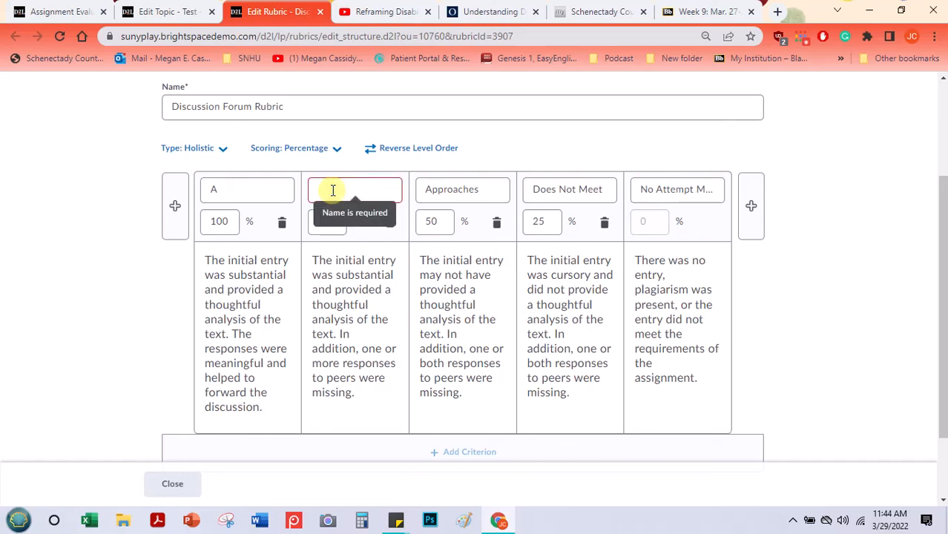
text(B)
Rename the rubric's remaining three levels C, D and F, in descending order of percentage
click(434, 189)
double_click(434, 190)
text(C)
double_click(542, 189)
text(D)
double_click(542, 189)
text(D)
double_click(543, 189)
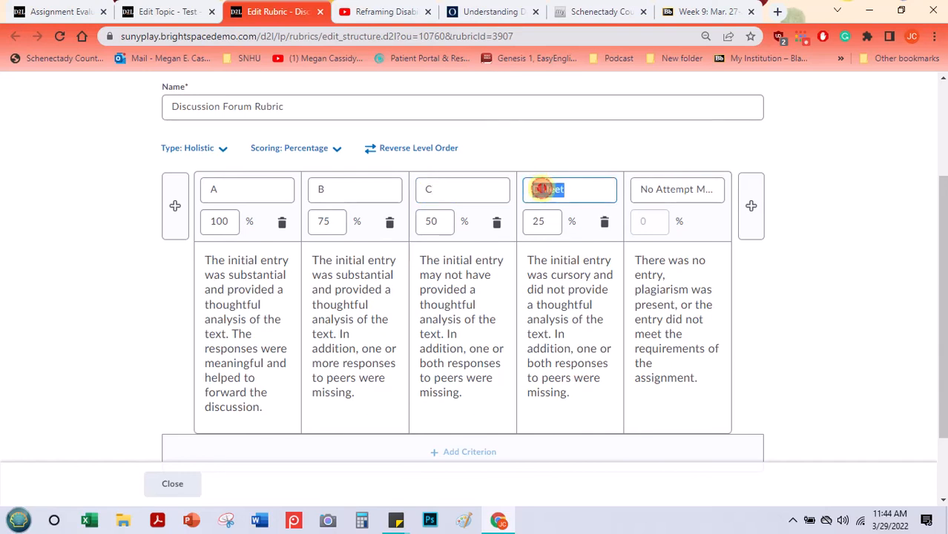
text(D)
triple_click(659, 189)
text(F)
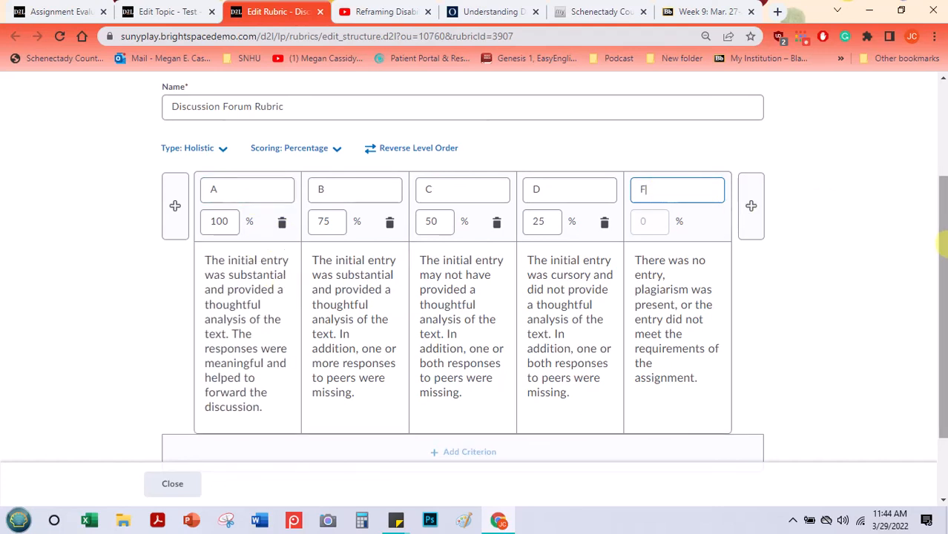
Look over the rubric's level names and descriptions, and close the rubric editor
scroll(943, 238, up, 1)
scroll(942, 237, down, 2)
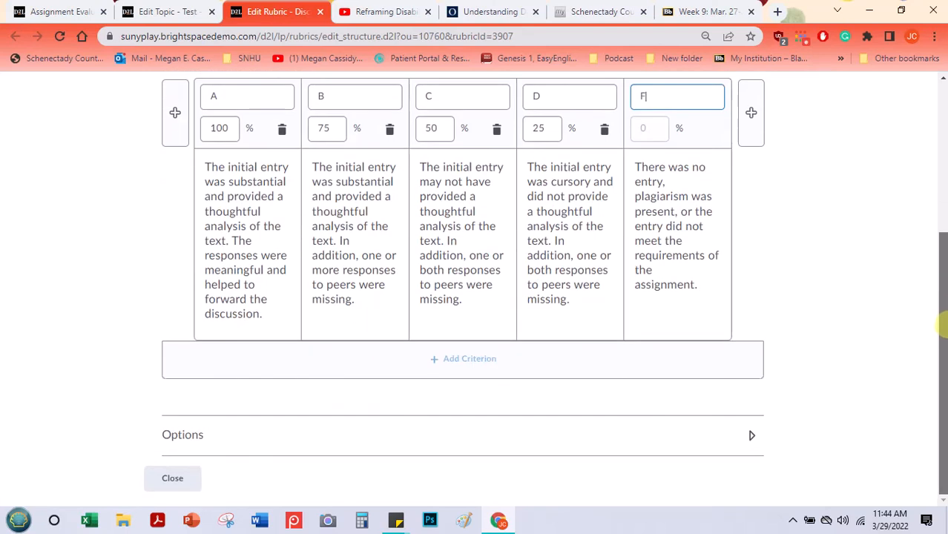
drag(942, 258, 918, 172)
scroll(918, 172, down, 2)
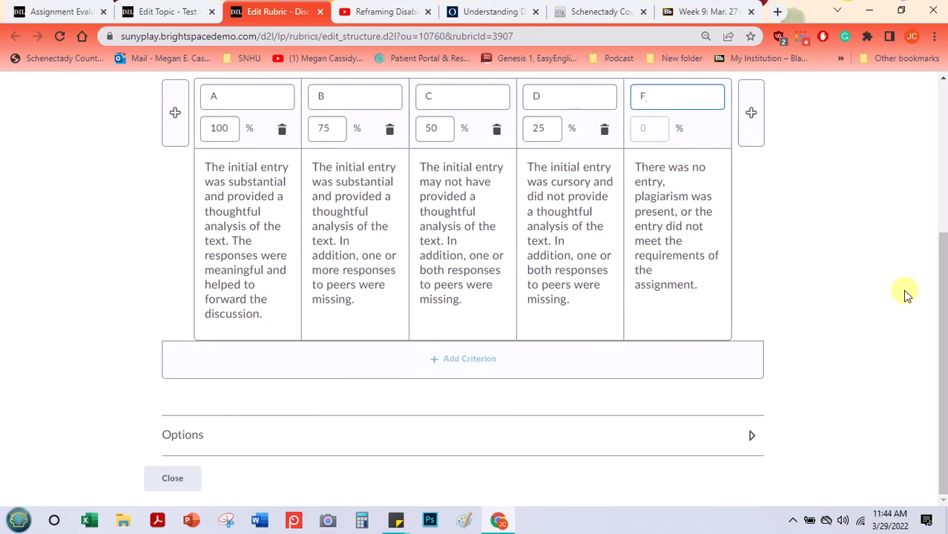
click(175, 481)
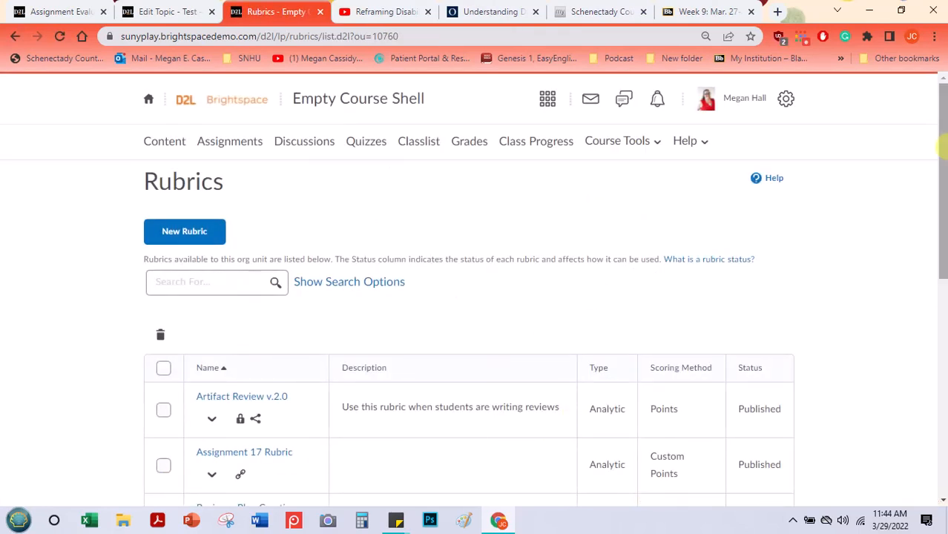
Return to the Test topic's assessment settings from the rubrics list and enter grade item Journal 2 with a score out of 10
key(alt+Left)
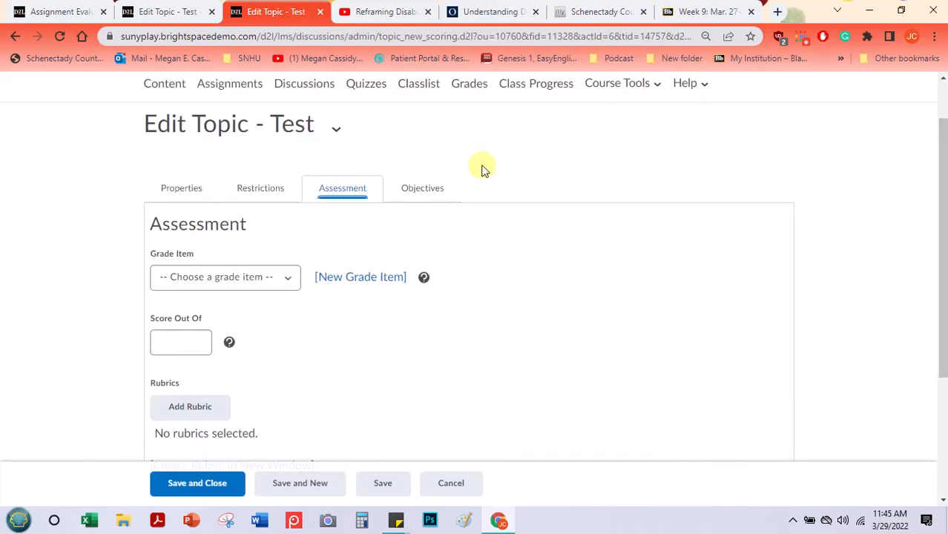
click(271, 280)
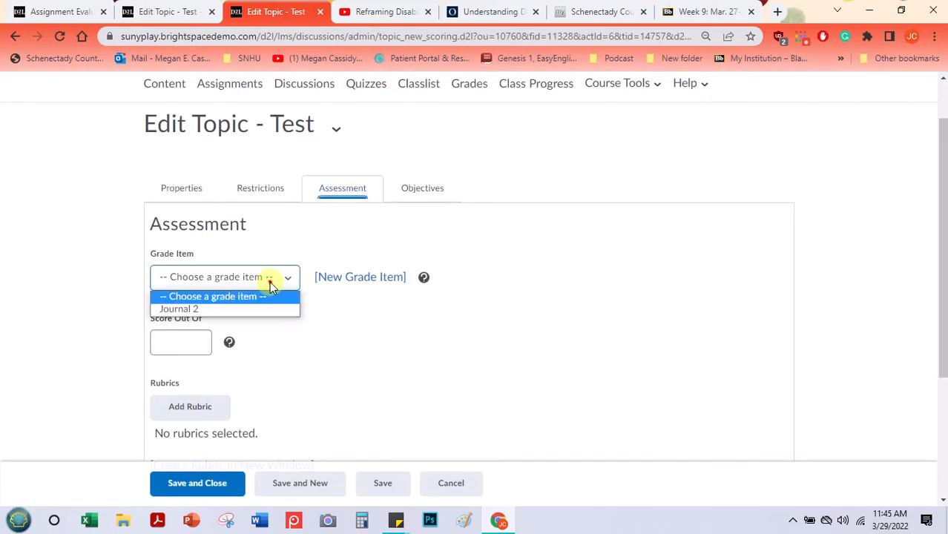
click(245, 310)
click(179, 339)
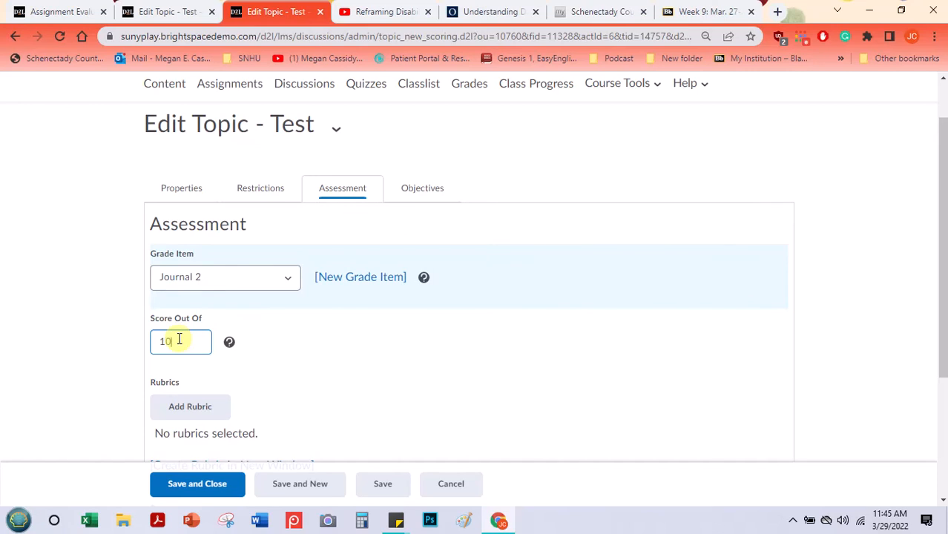
Add the Discussion Forum Rubric to the reopened copy of the Test topic
click(207, 409)
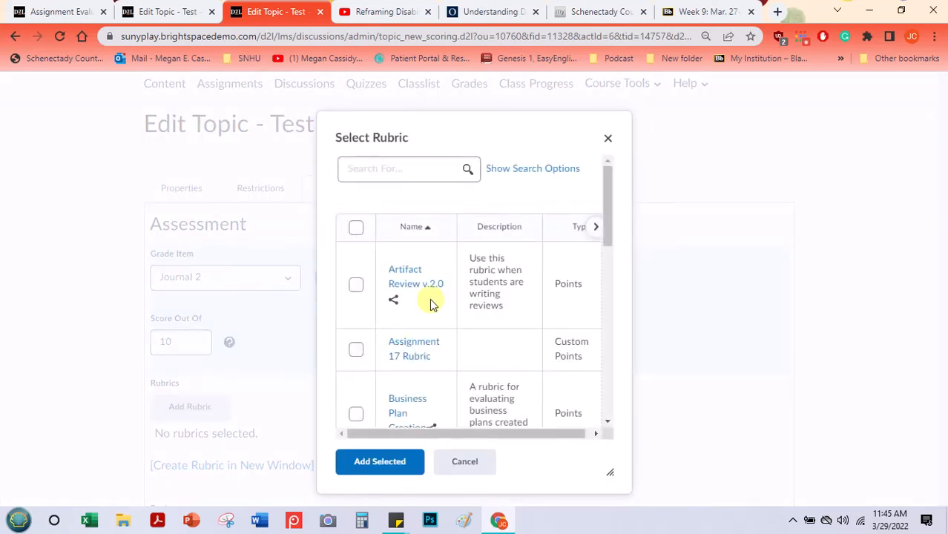
drag(613, 190, 596, 268)
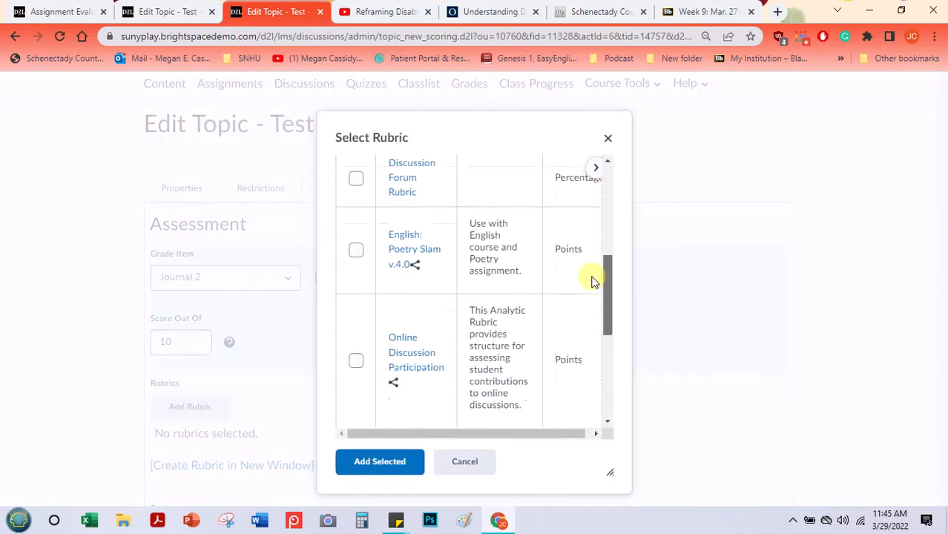
click(358, 184)
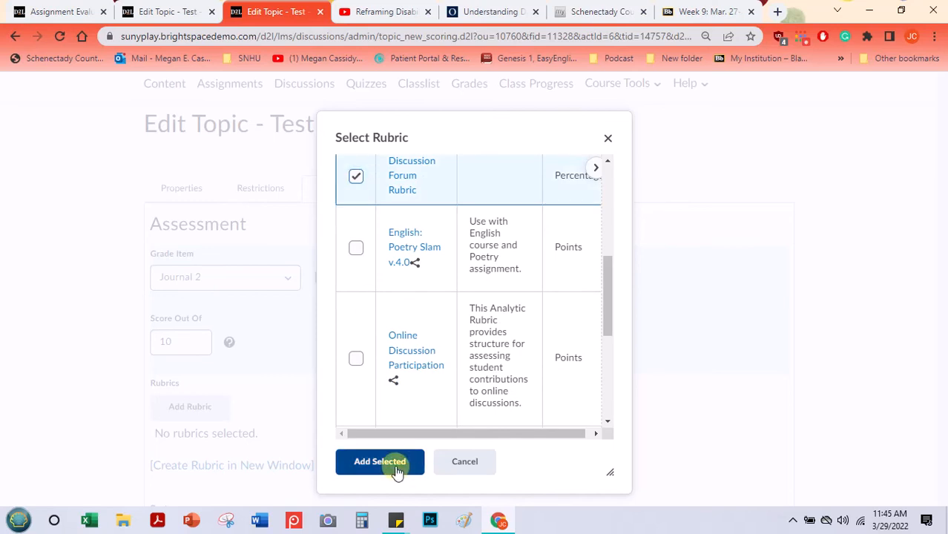
click(400, 466)
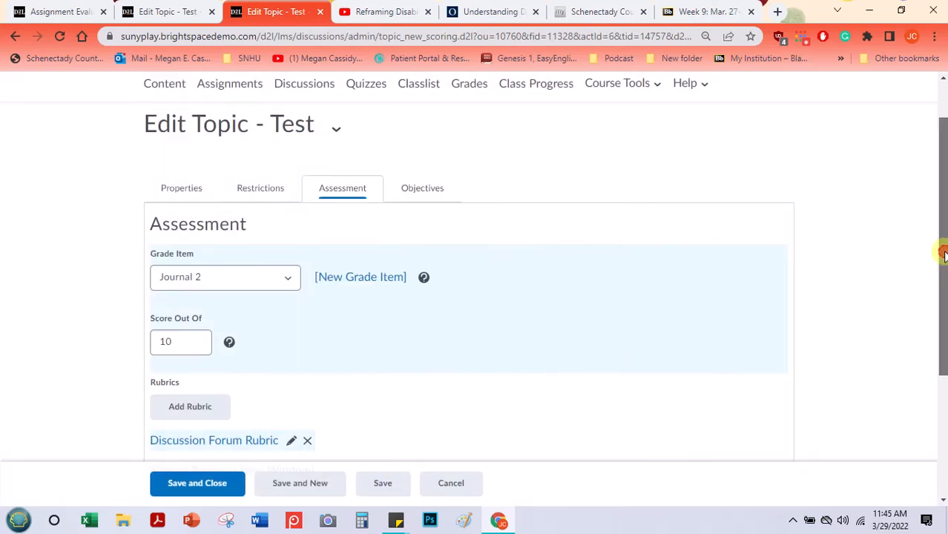
Try to allow assessment of individual posts in the reopened Test topic
scroll(941, 311, down, 2)
scroll(936, 340, down, 1)
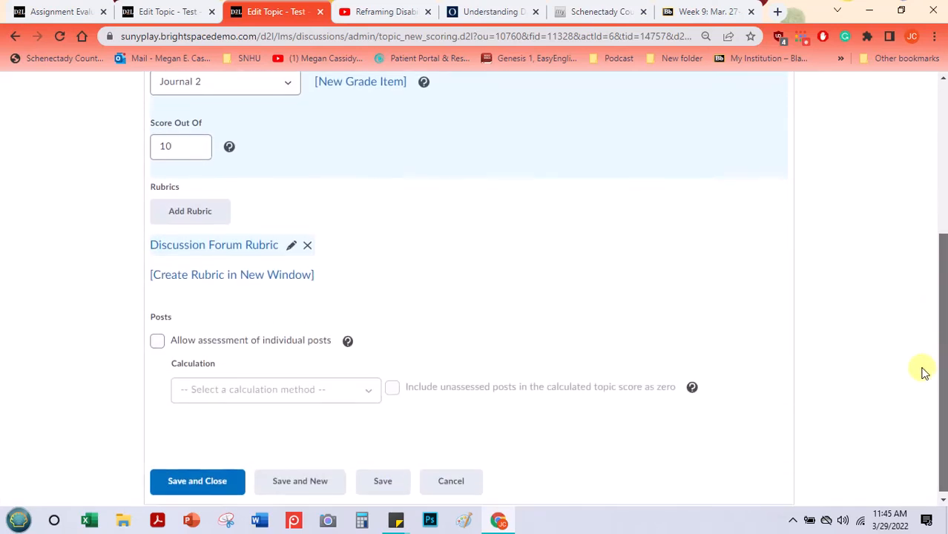
click(157, 338)
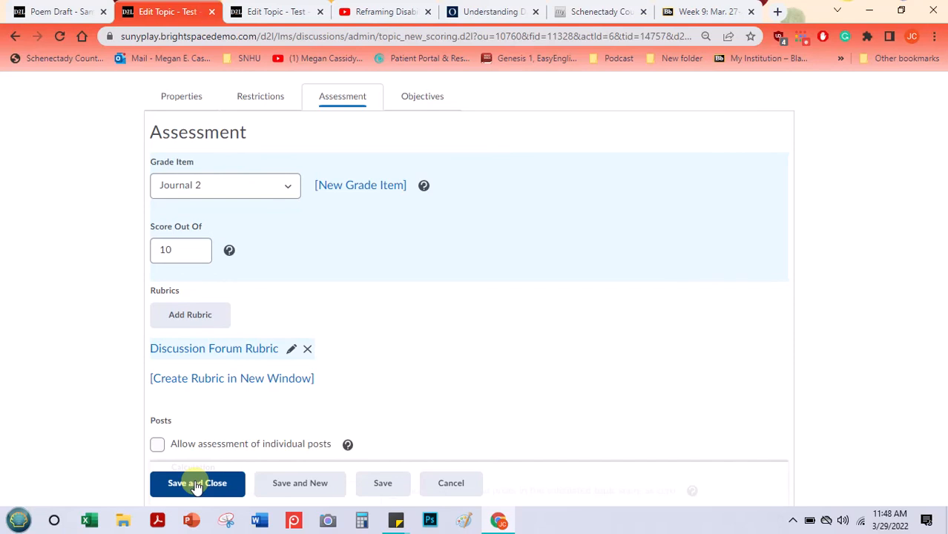
Save and close the Test topic in its original browser tab, and dismiss the notification over the discussions list
click(196, 484)
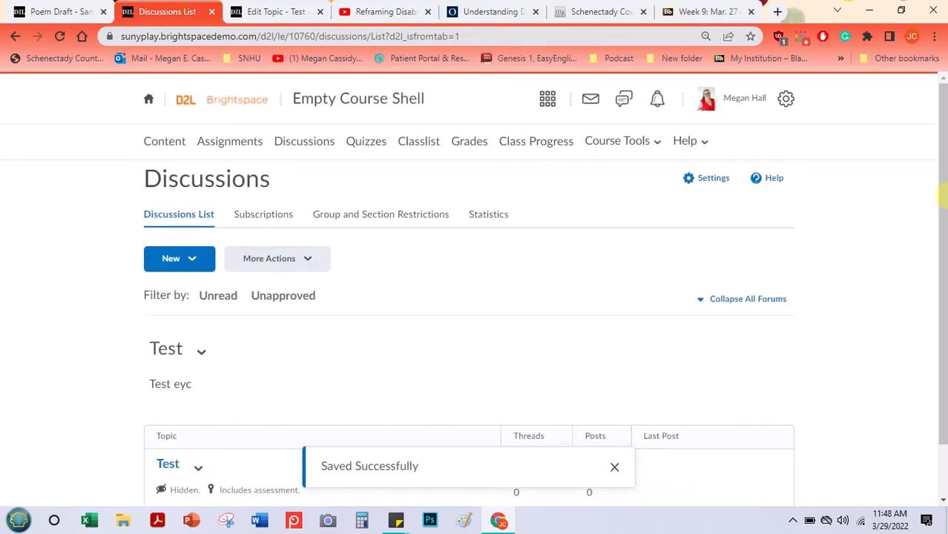
drag(944, 185, 929, 334)
click(615, 467)
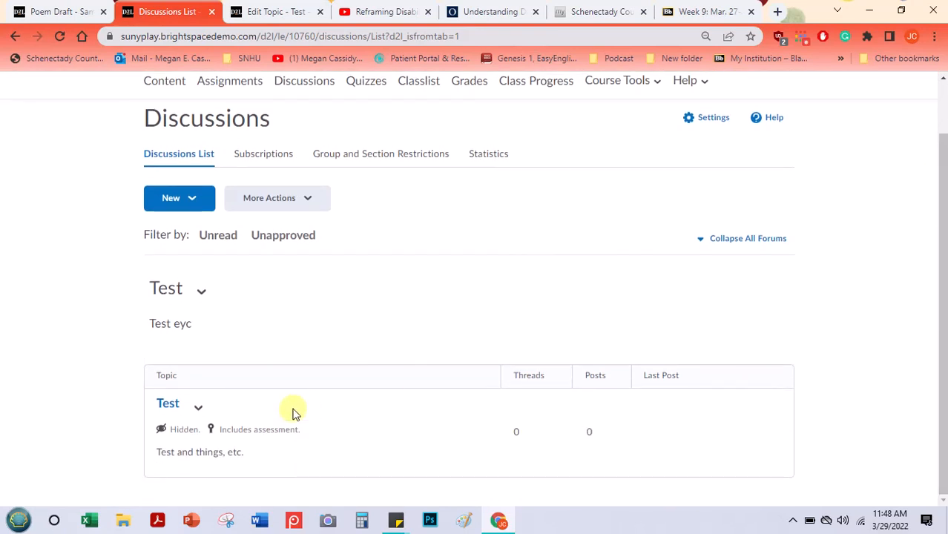
Examine the Test topic's assessment label in the discussions list, and switch to the Poem Draft topic in Sample Course with Data
double_click(223, 432)
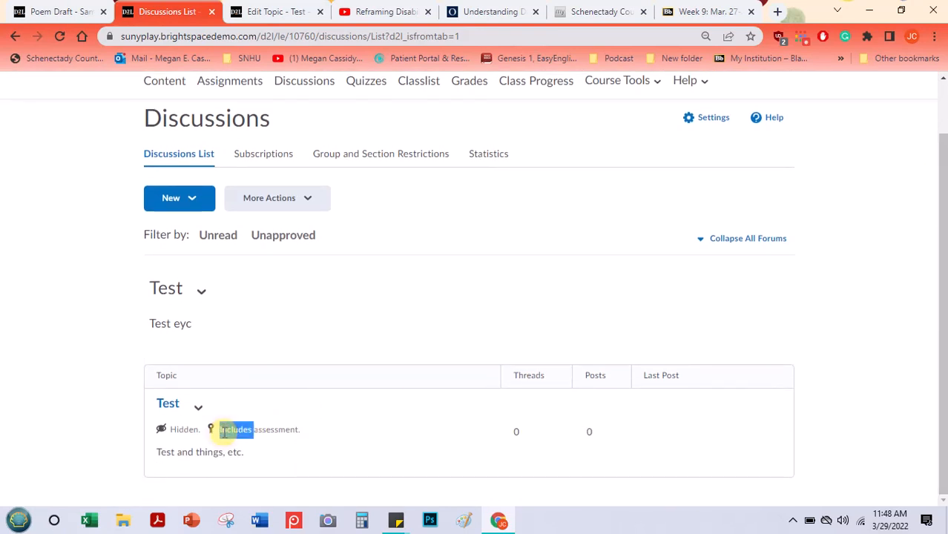
triple_click(225, 431)
click(302, 432)
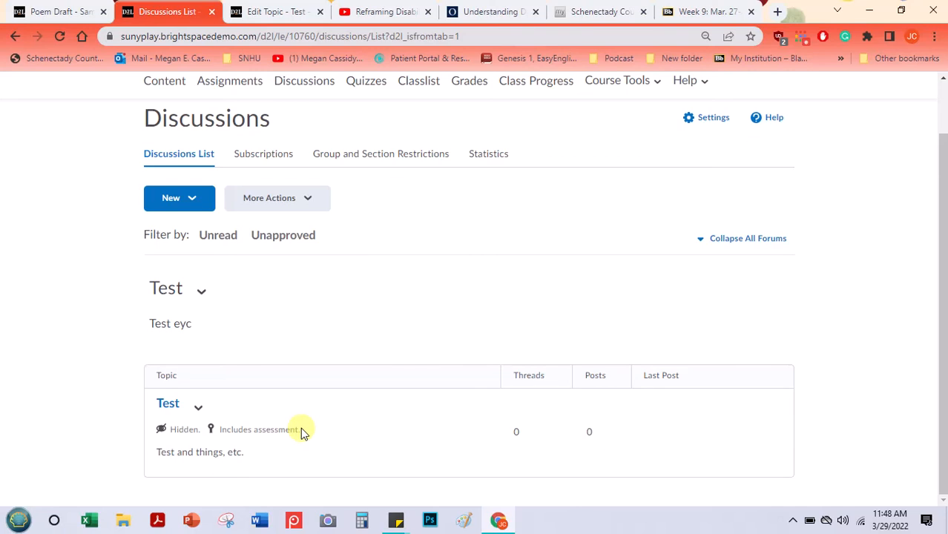
click(63, 12)
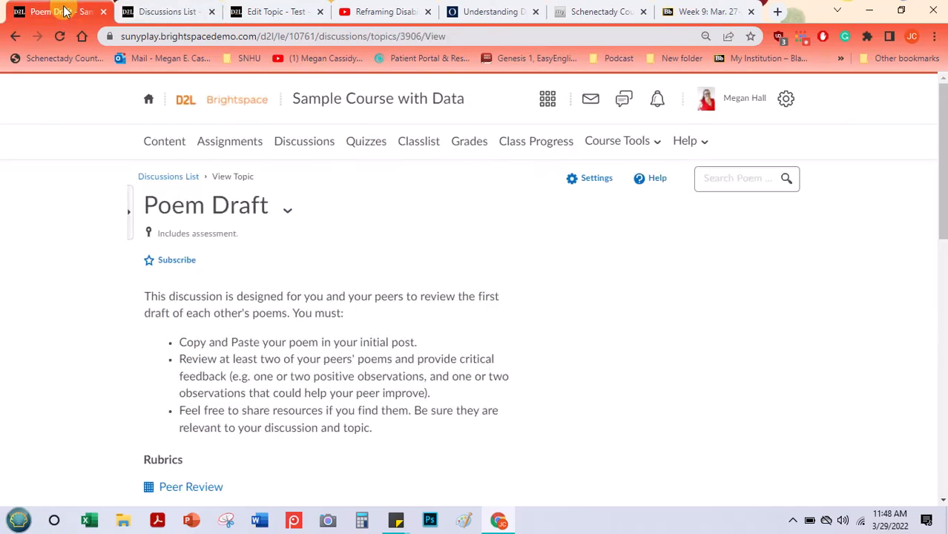
Return to the discussions list and open the Poem Draft topic for assessment
click(179, 179)
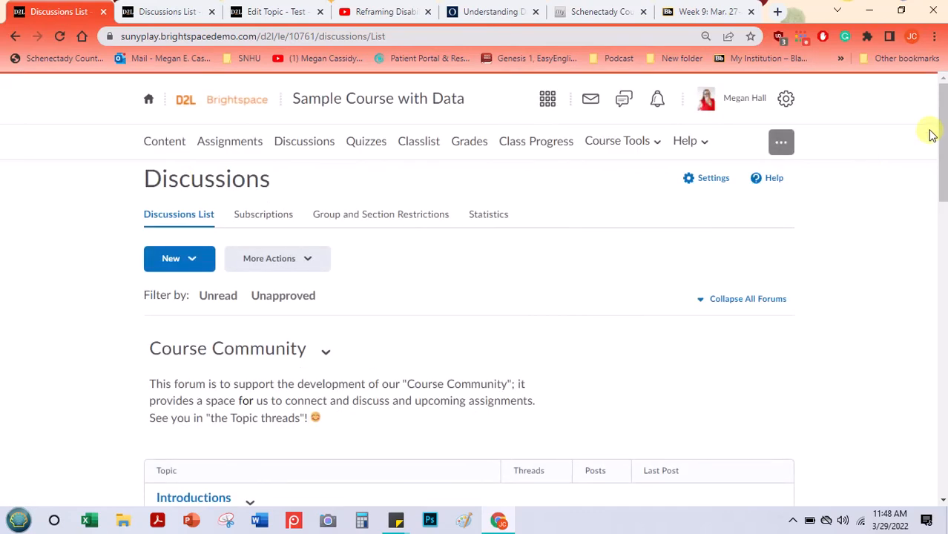
drag(943, 111, 942, 247)
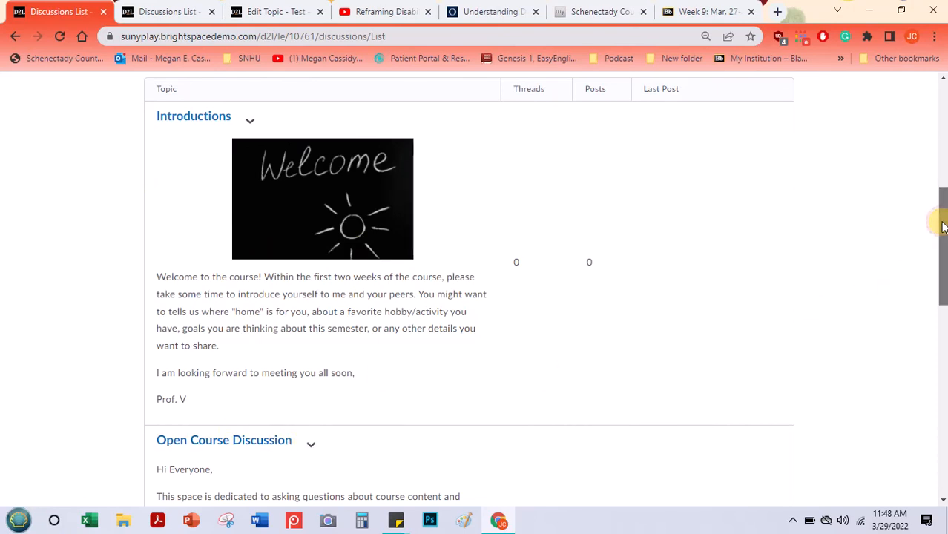
drag(943, 226, 916, 394)
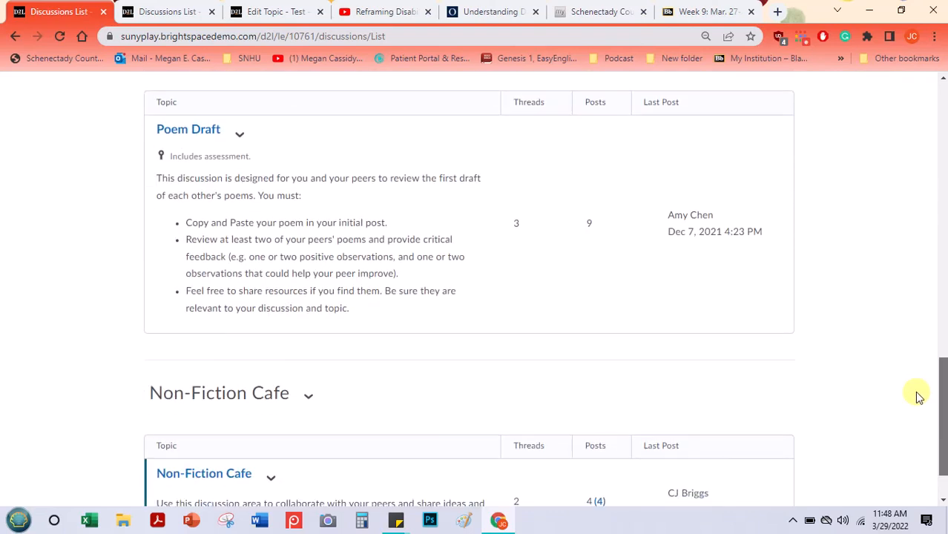
triple_click(173, 155)
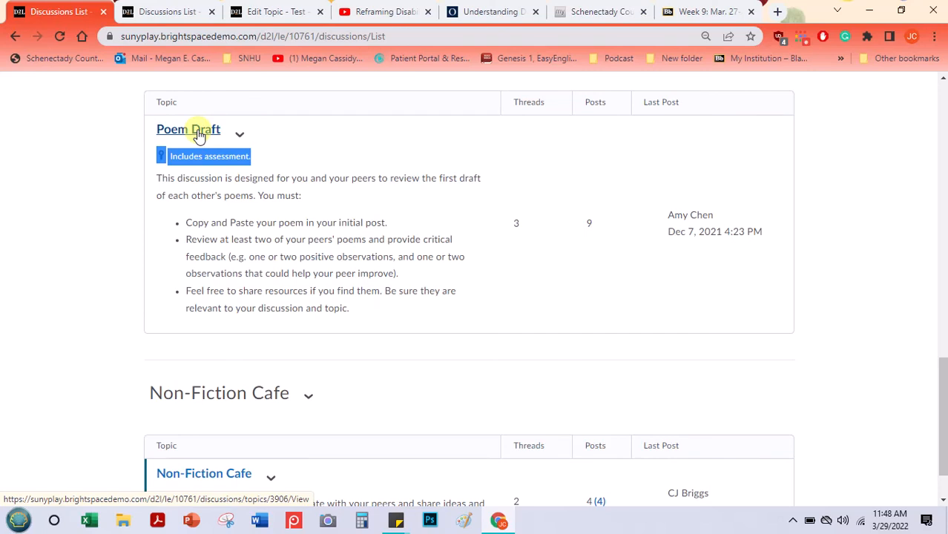
click(240, 135)
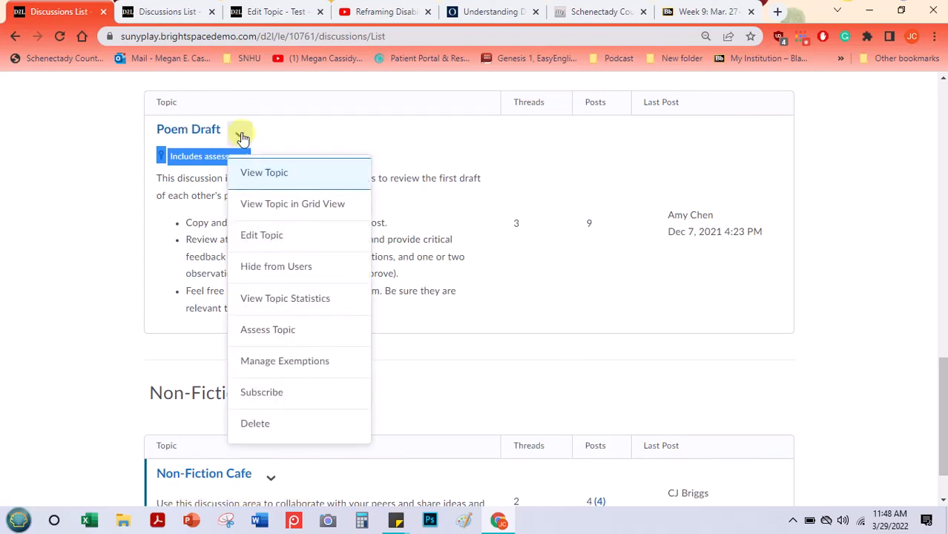
click(288, 331)
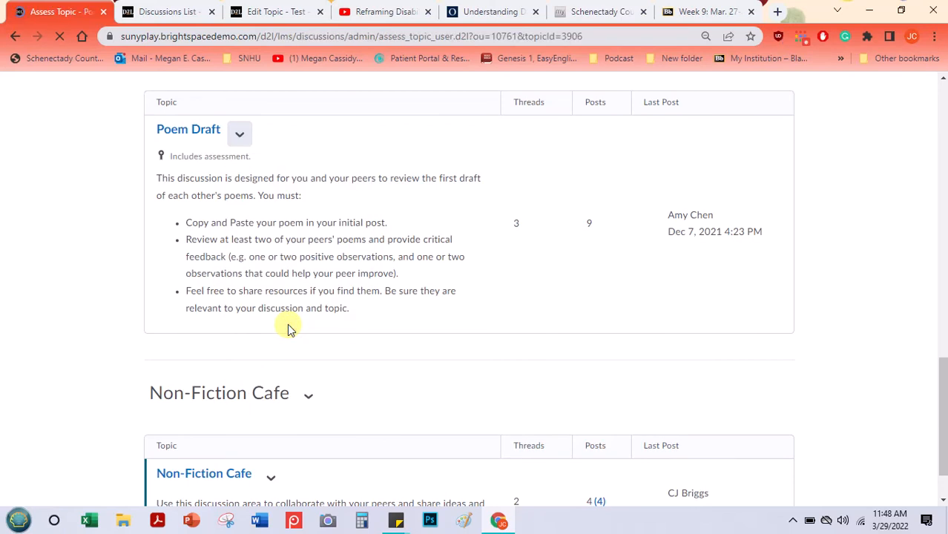
Open Sample Student's topic score for Poem Draft and expand the Peer Review rubric in a widened grading pane
drag(942, 214, 942, 376)
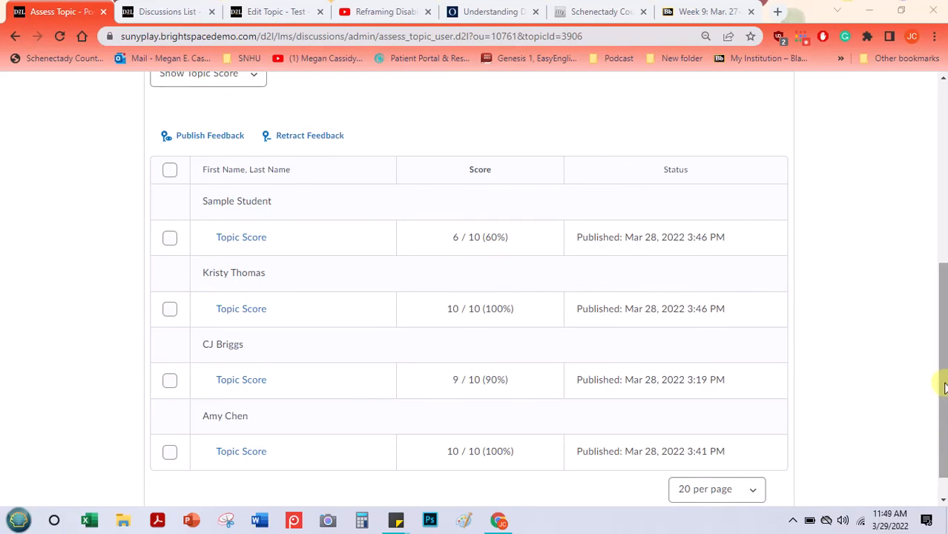
drag(944, 385, 940, 355)
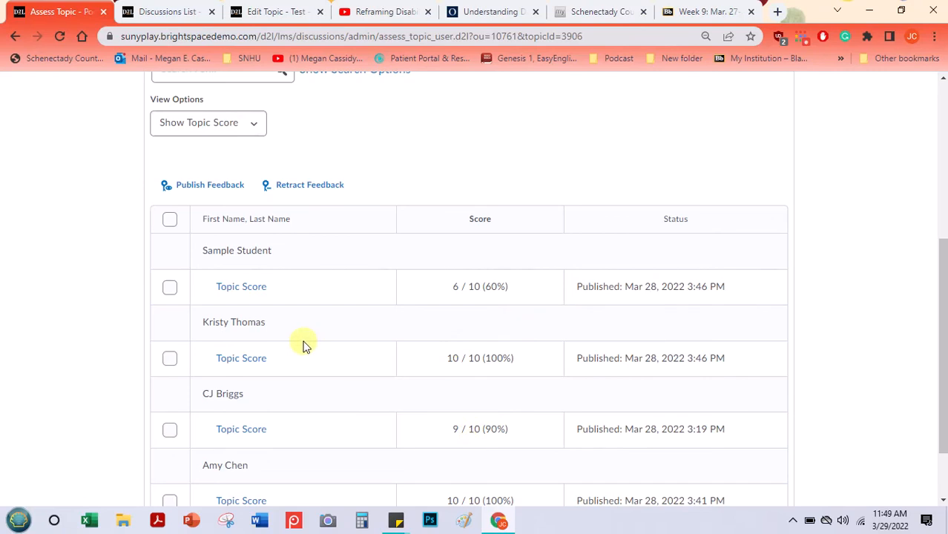
drag(945, 382, 938, 404)
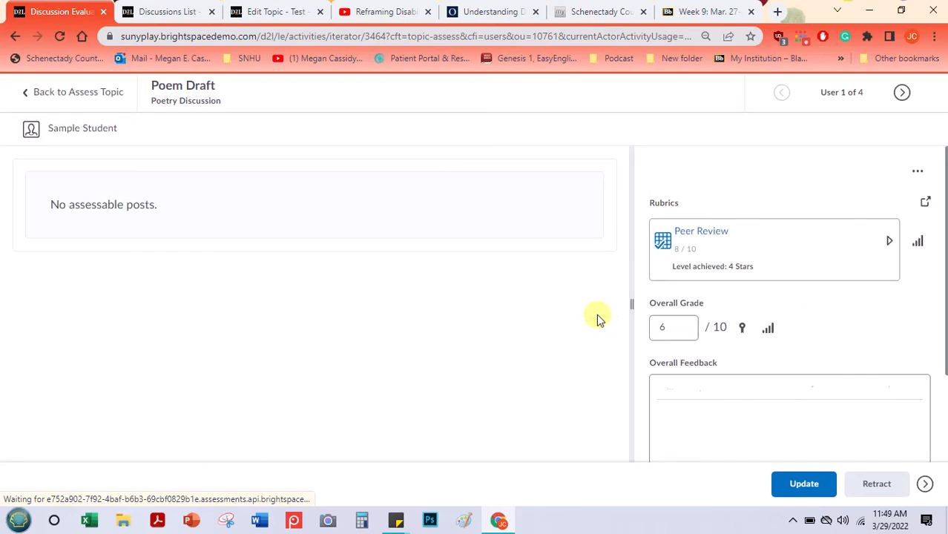
drag(632, 285, 482, 295)
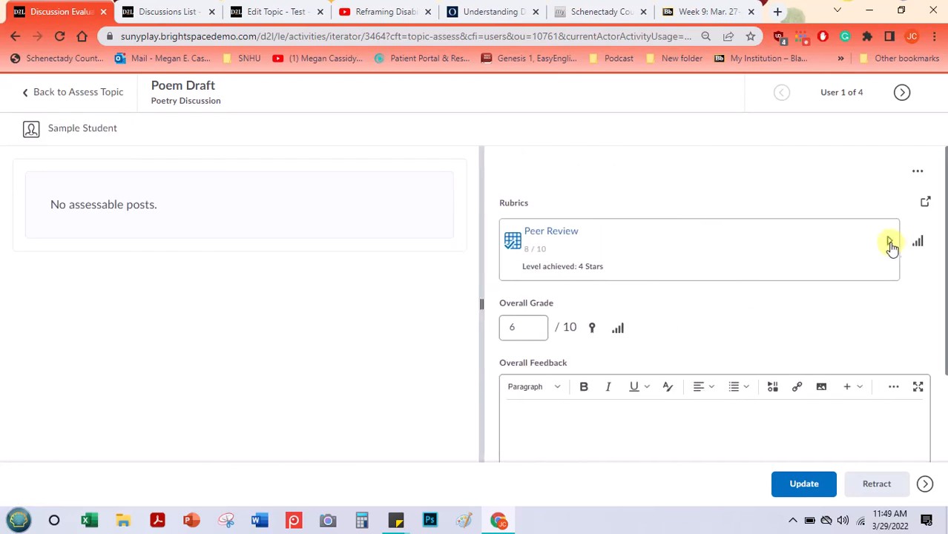
click(889, 243)
drag(946, 192, 946, 285)
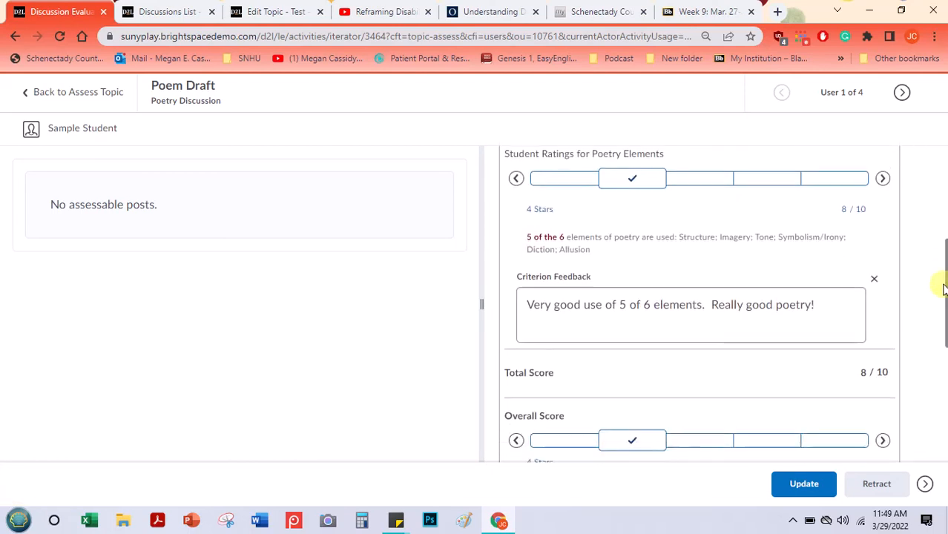
Try every star level of the Student Ratings for Poetry Elements criterion in the Peer Review rubric, ending with 5 Stars
click(569, 181)
click(620, 182)
click(704, 181)
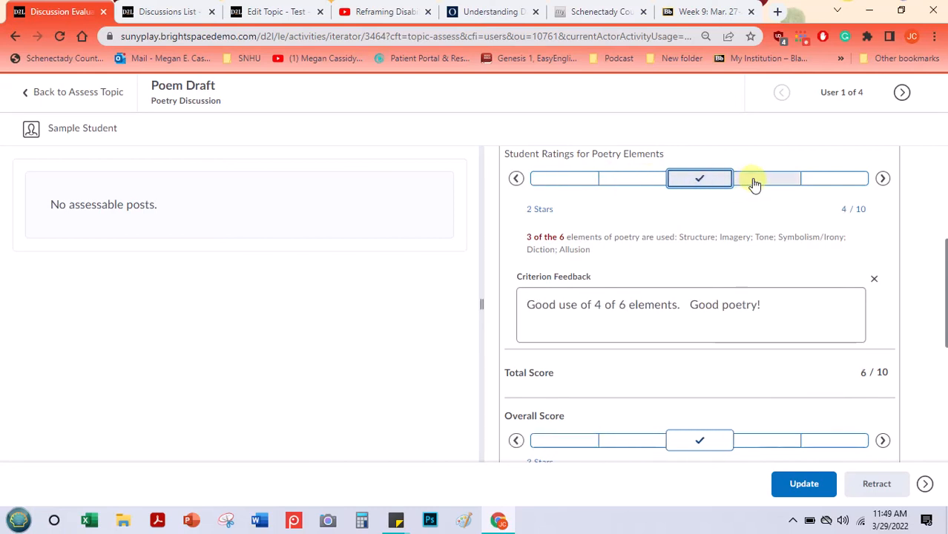
click(754, 182)
click(822, 183)
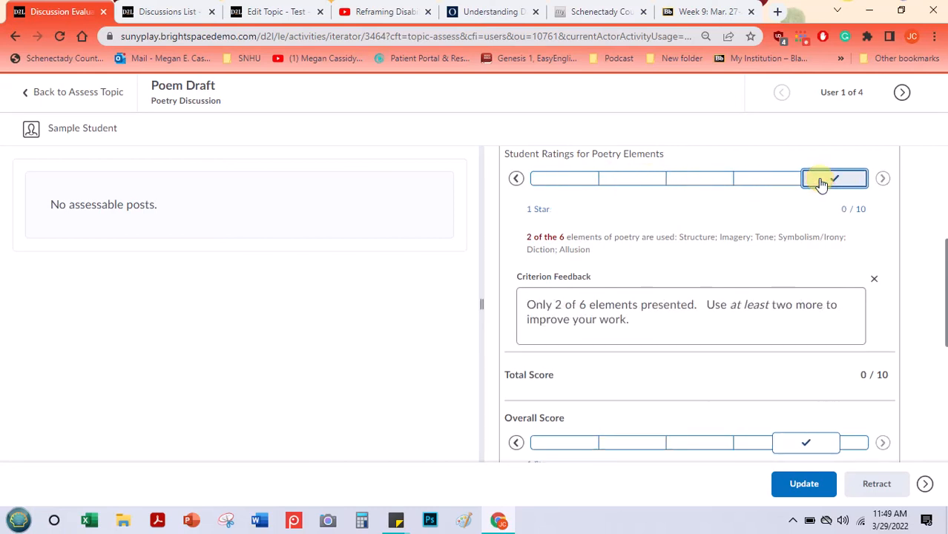
click(540, 182)
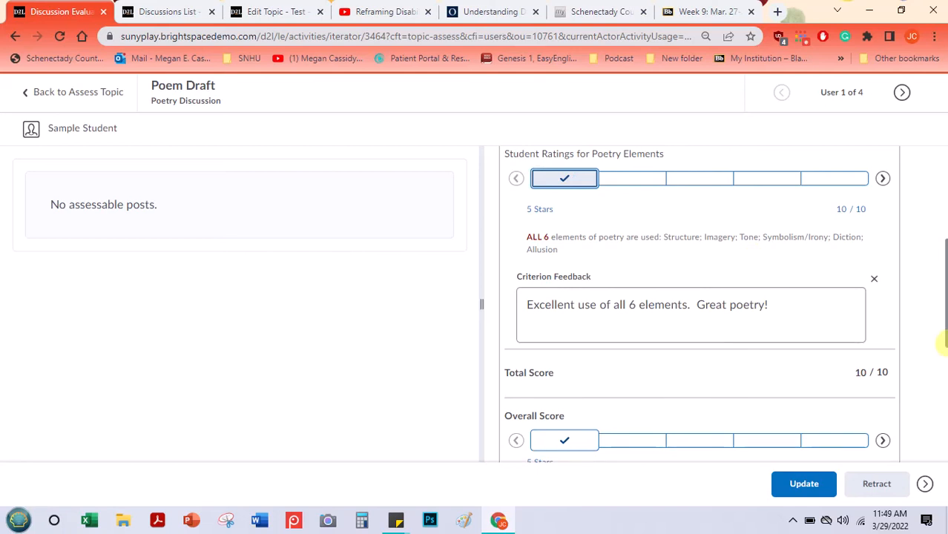
Examine the overall score, grade and feedback areas, and return to the topic's assessment page without saving the rubric changes
drag(941, 297, 940, 371)
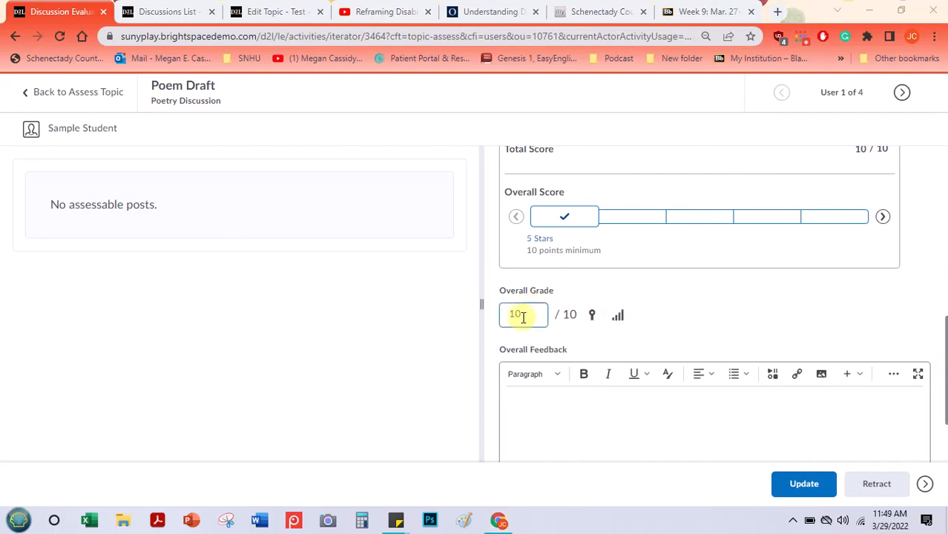
click(534, 405)
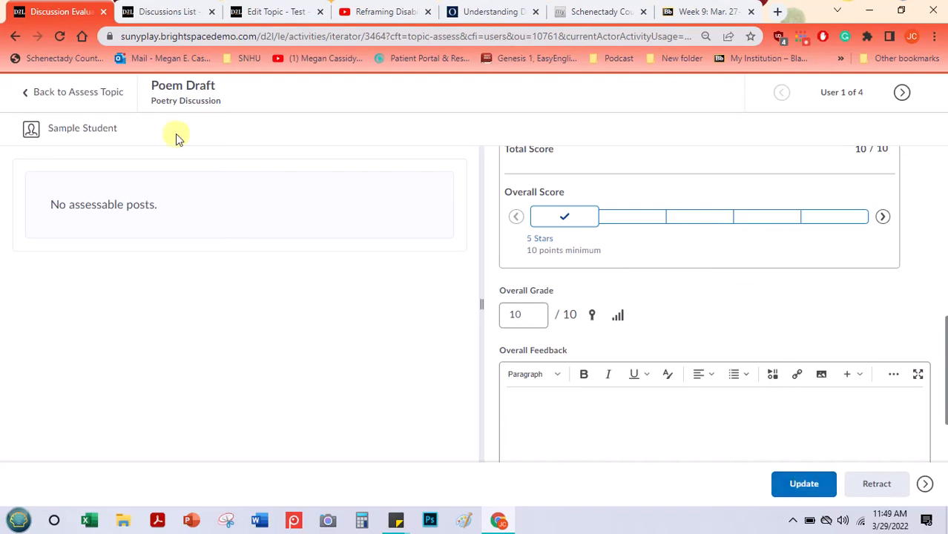
click(82, 94)
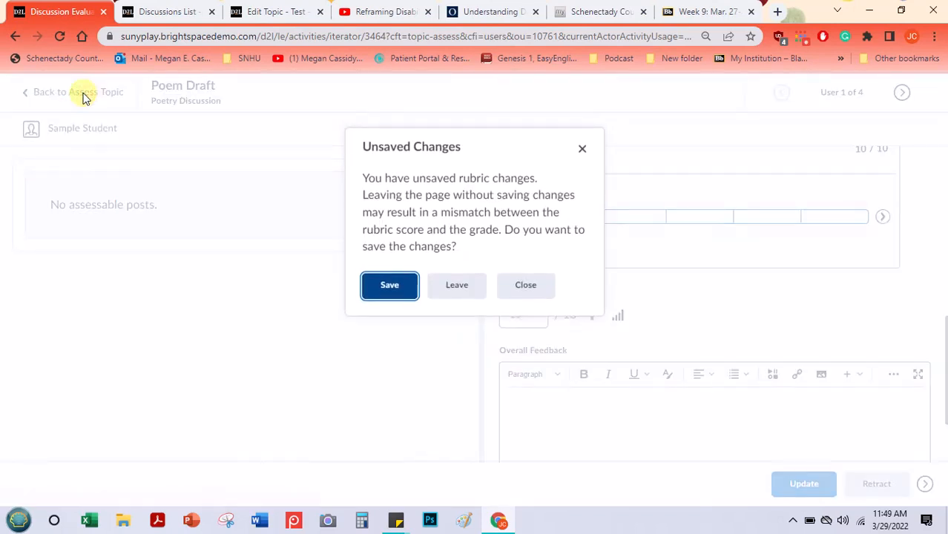
click(444, 288)
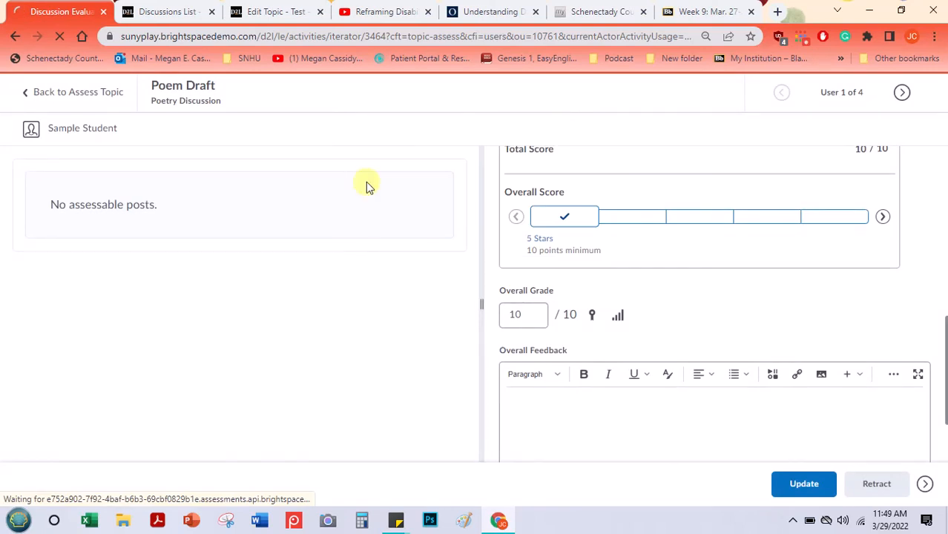
Switch to Empty Course Shell and open the Assignment 17 Rubric for editing from the course's rubrics
click(132, 9)
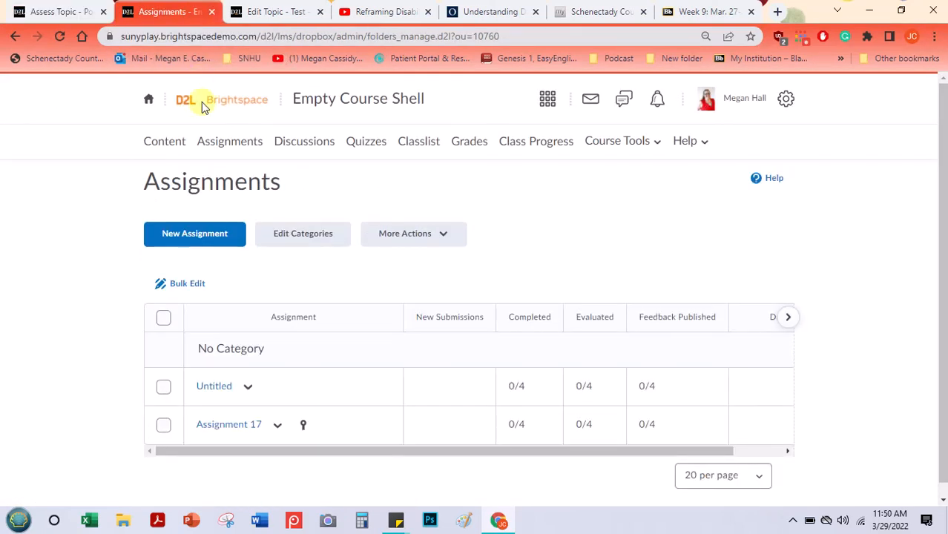
click(278, 429)
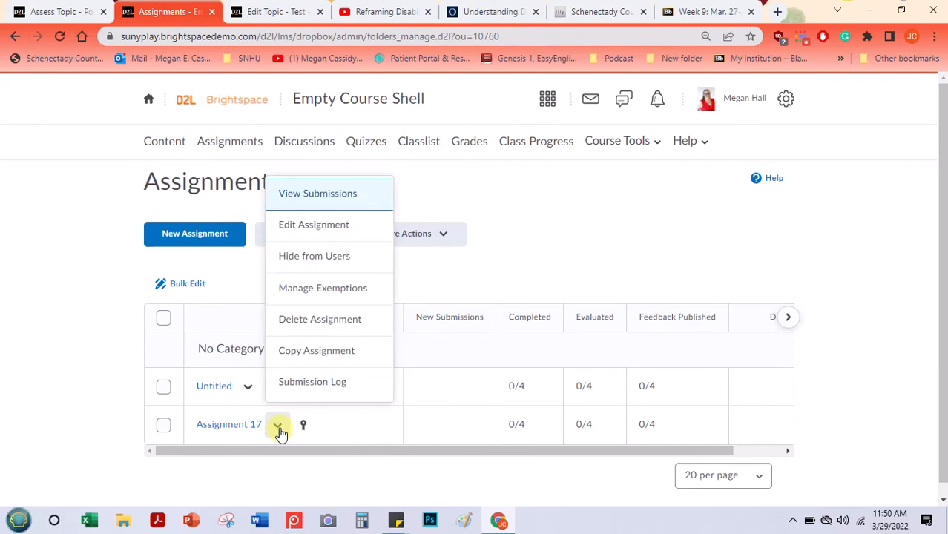
click(621, 142)
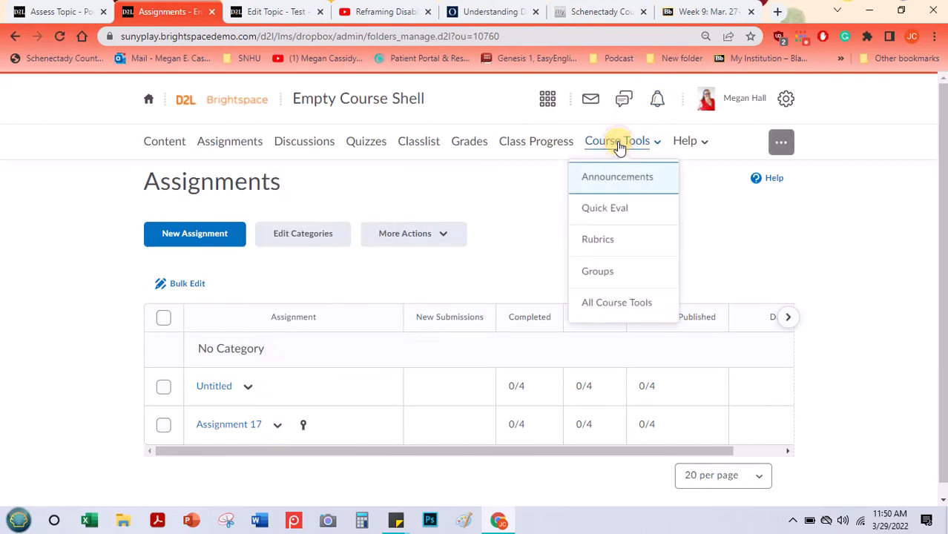
click(618, 241)
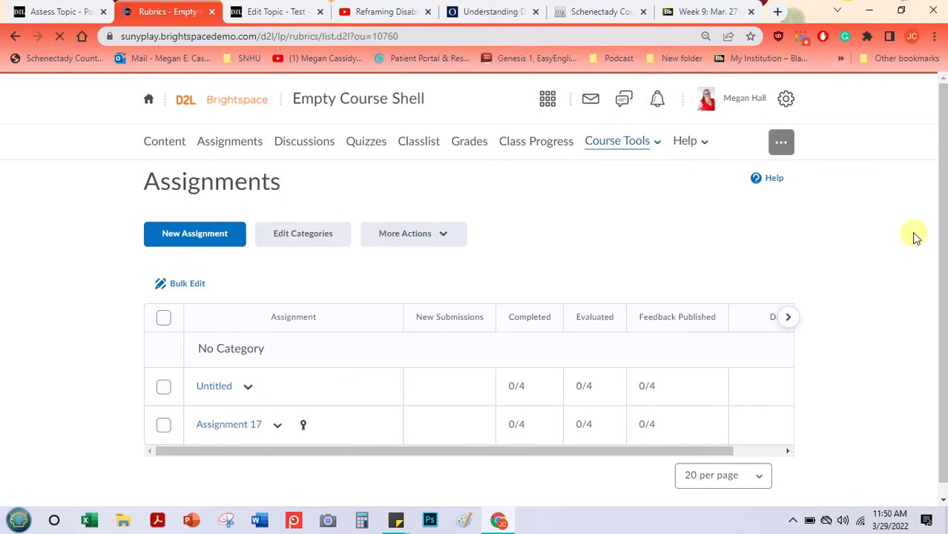
drag(940, 131, 940, 258)
click(212, 183)
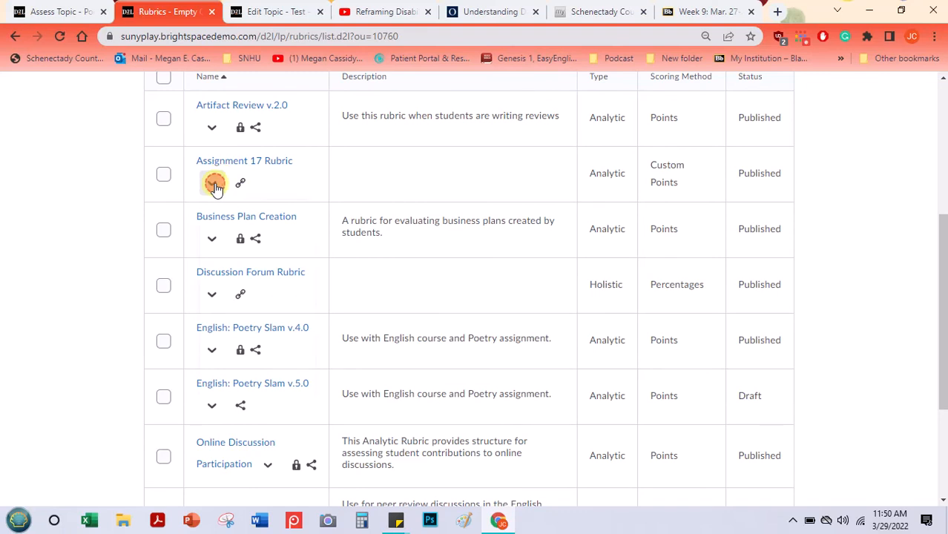
click(222, 225)
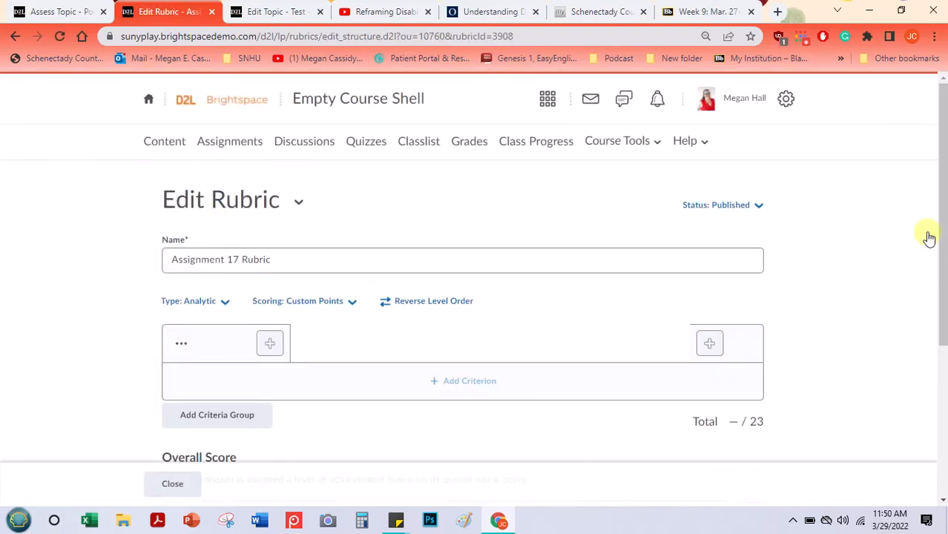
Open the initial feedback field of the highest achievement level for the criterion above Thesis
drag(942, 149, 927, 303)
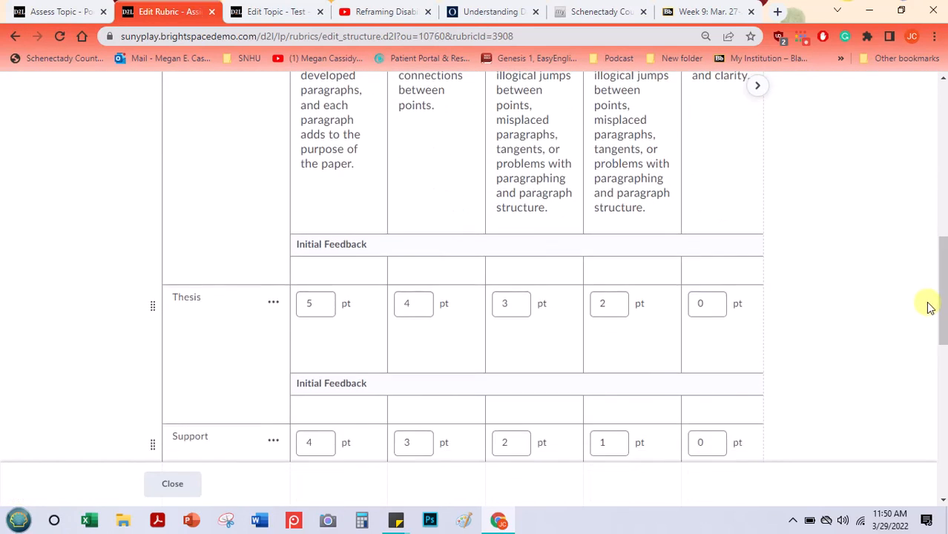
click(354, 274)
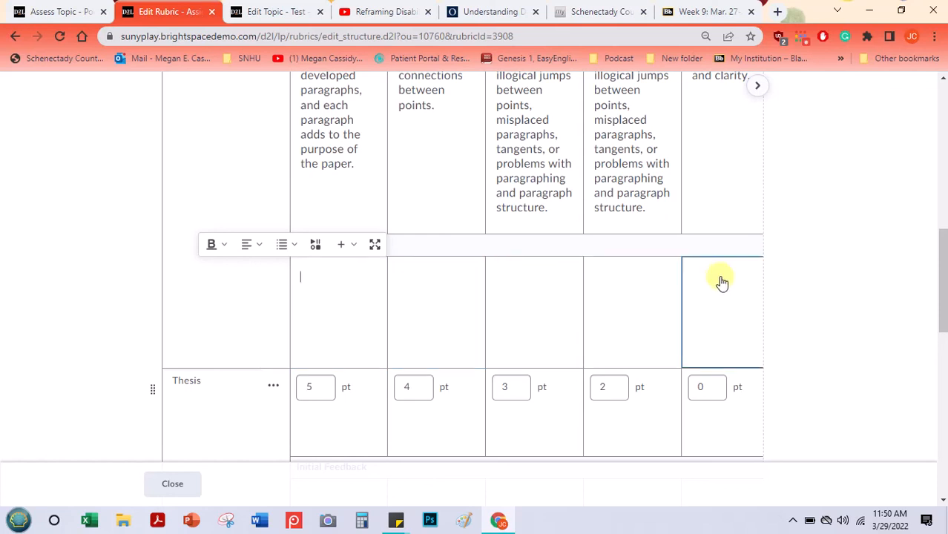
mouse_move(944, 252)
mouse_down()
mouse_move(944, 228)
mouse_move(944, 237)
mouse_up()
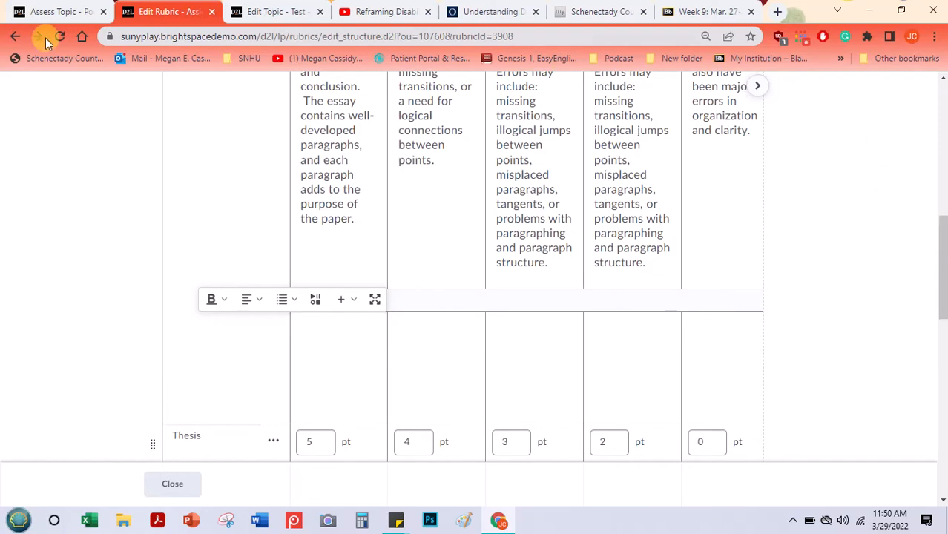
Open the Write Your First Review submission in Sample Course with Data and rate its Technical criterion Proficient
click(47, 11)
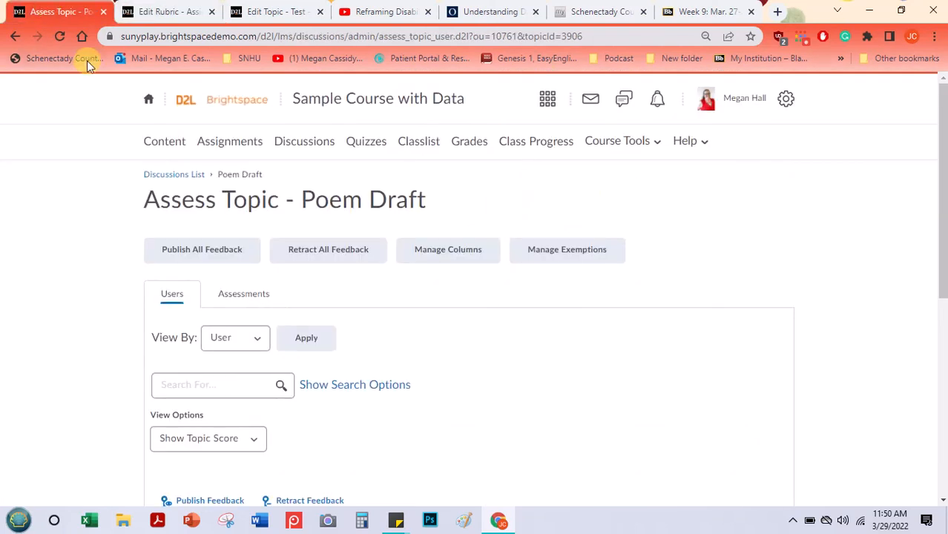
click(12, 37)
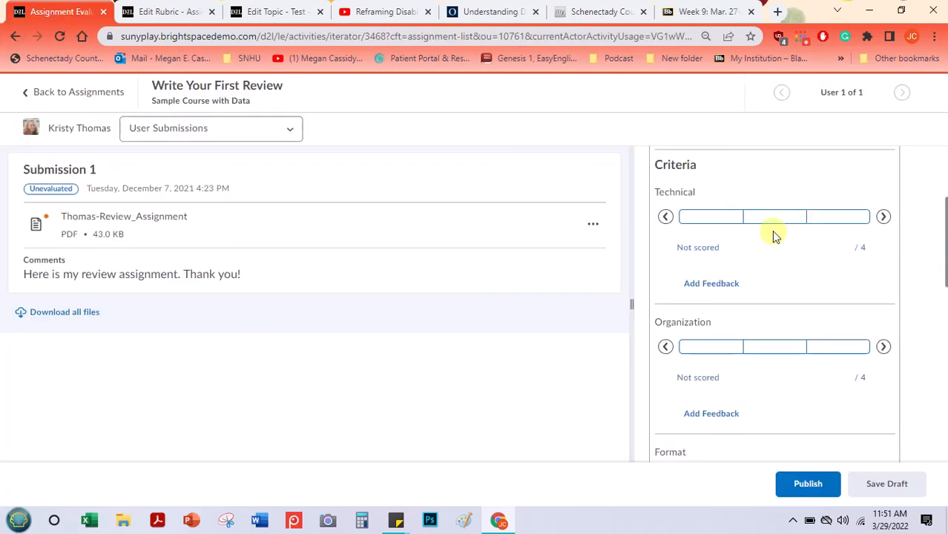
click(717, 227)
click(720, 224)
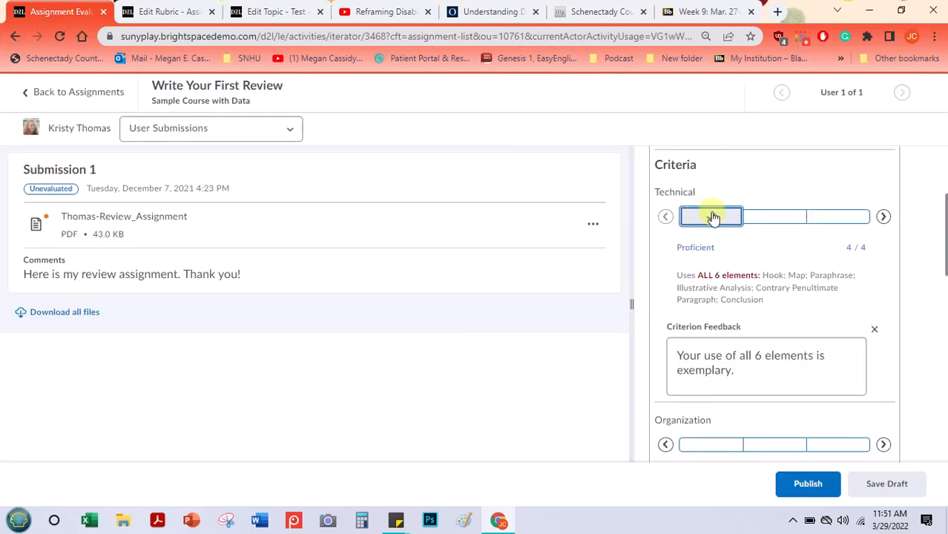
Switch the Technical criterion to Satisfactory and back to Proficient to compare the automatic criterion feedback
mouse_move(32, 133)
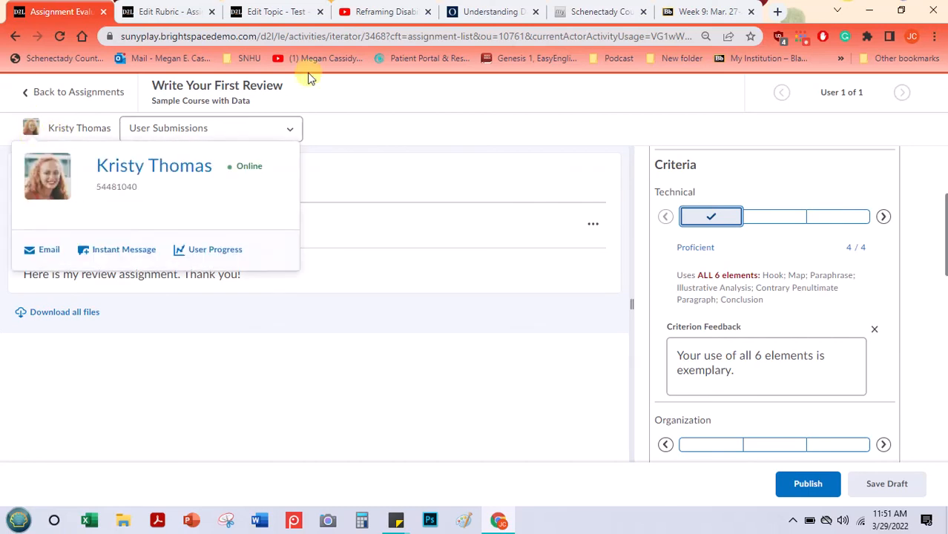
click(775, 223)
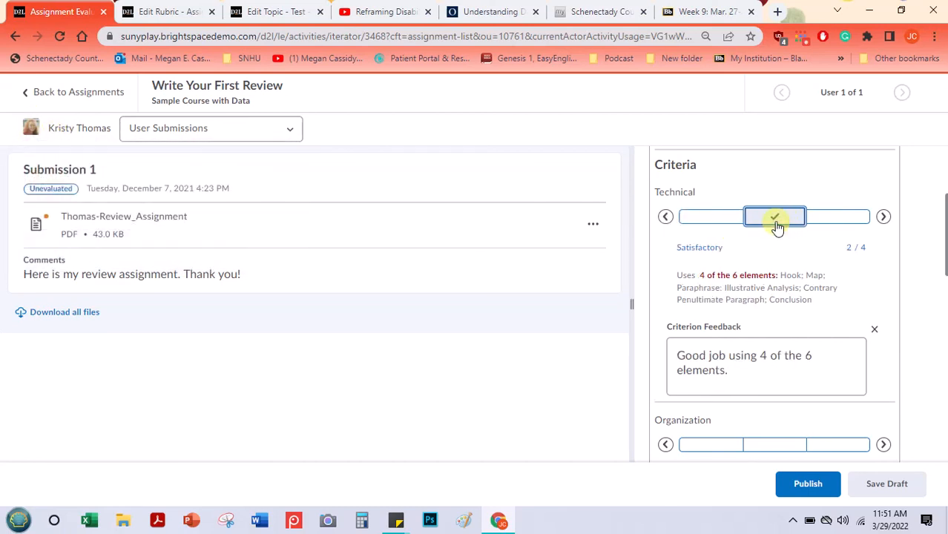
click(729, 221)
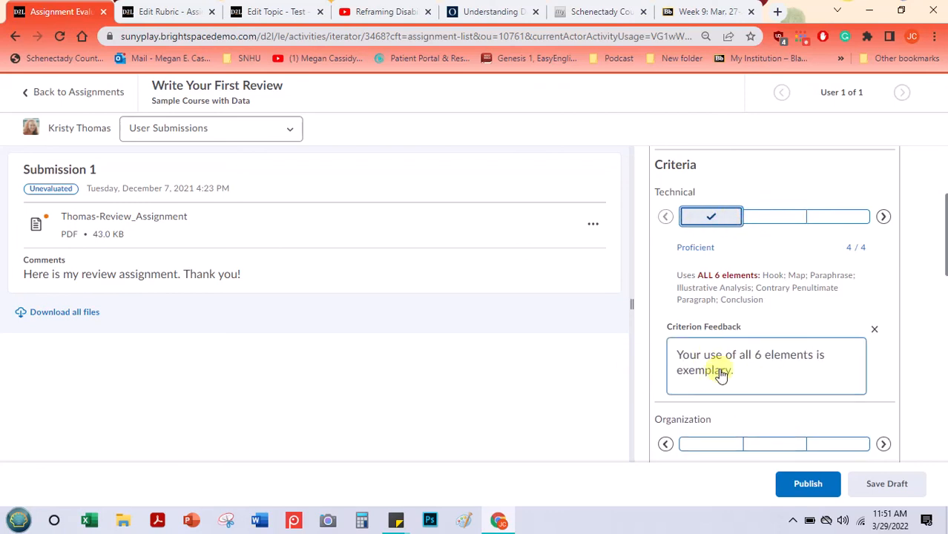
In Assignment 17 Rubric, enter "This paper was well-organized! Great use of transitions!" as initial feedback for level A of the Organization criterion
click(167, 11)
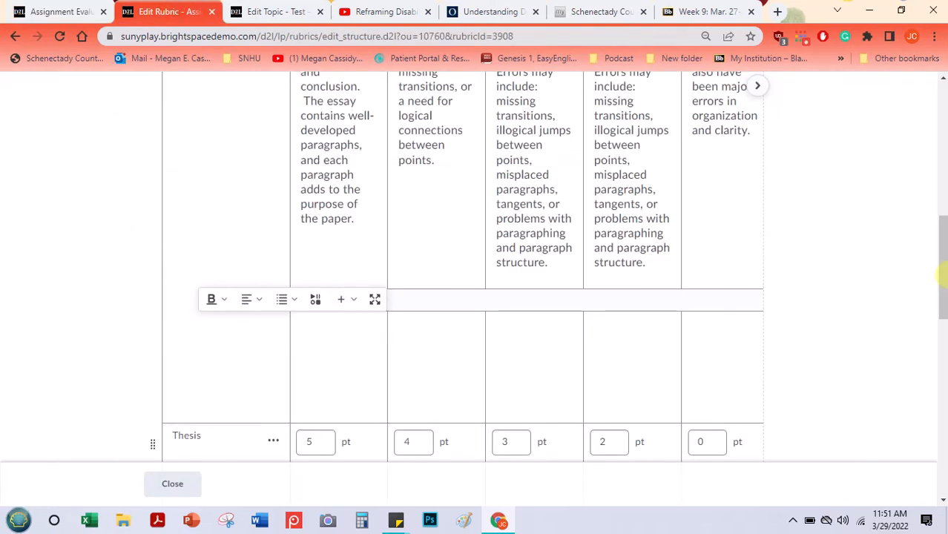
drag(942, 275, 919, 304)
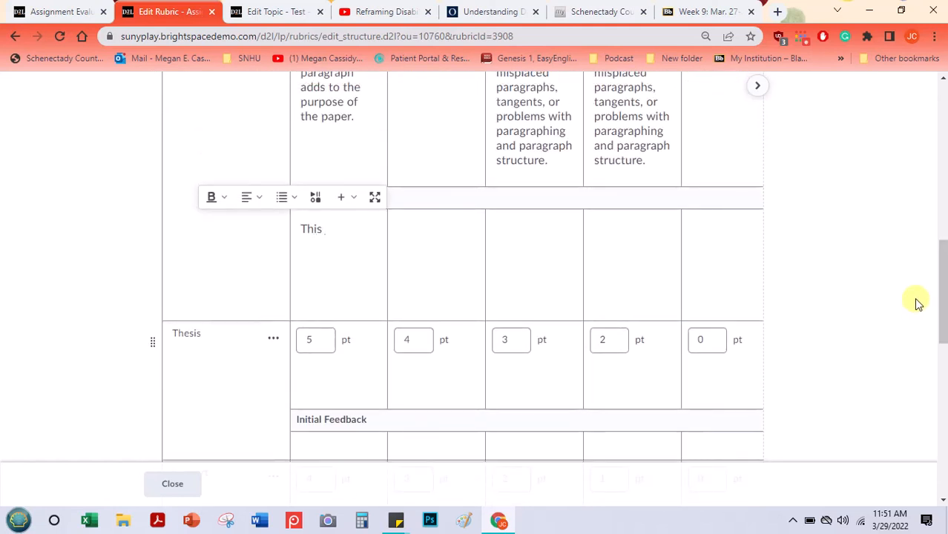
text(well-organiz)
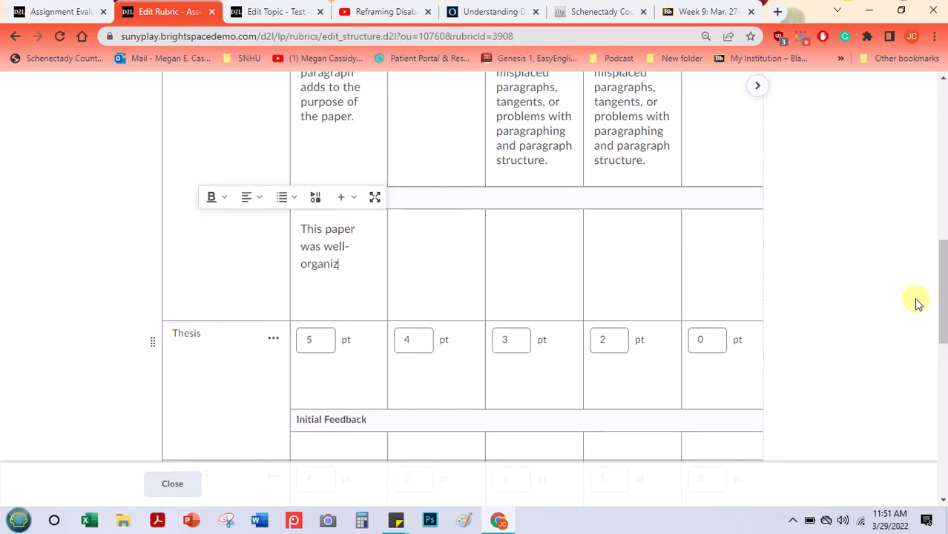
text(ed! Great use of transitions!)
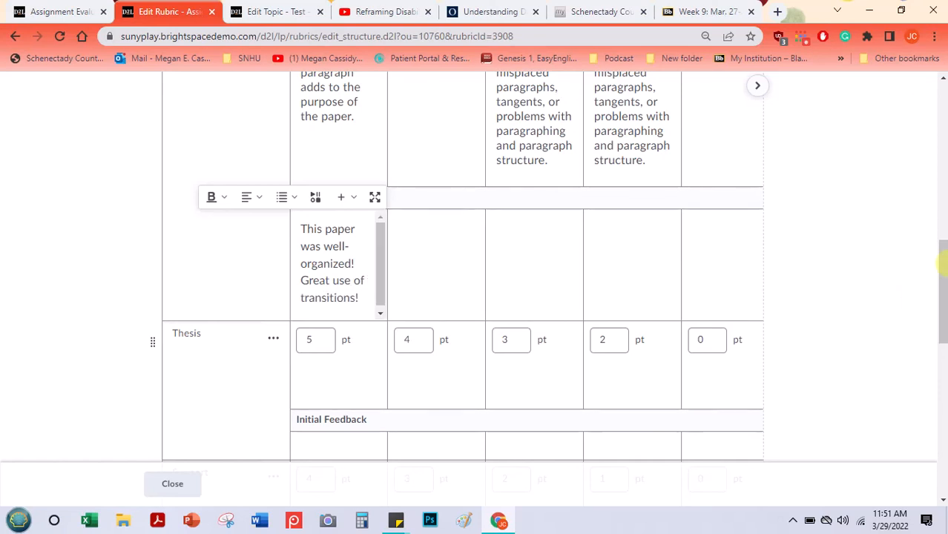
Enter "The paper was a bit difficult to follow. For example," as initial feedback for level C of the Organization criterion
click(539, 246)
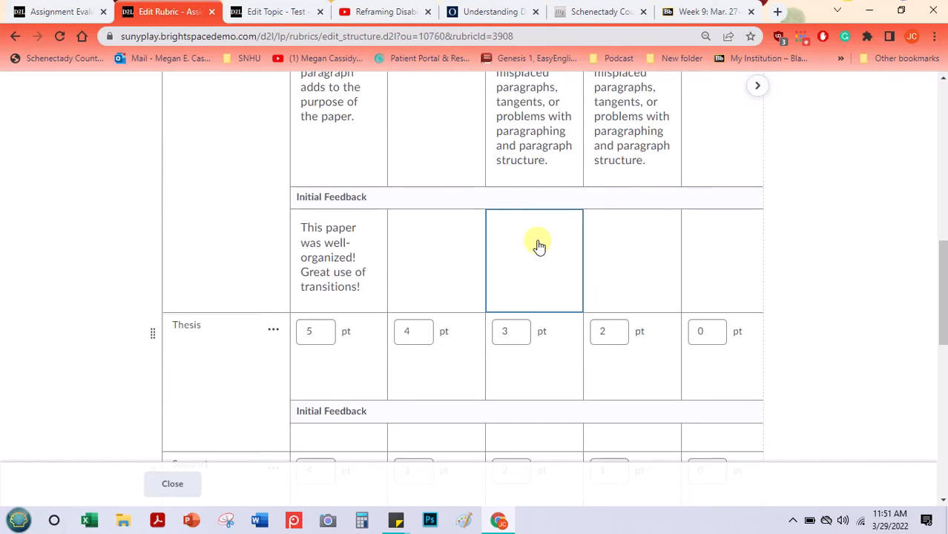
scroll(539, 247, down, 4)
scroll(539, 246, down, 1)
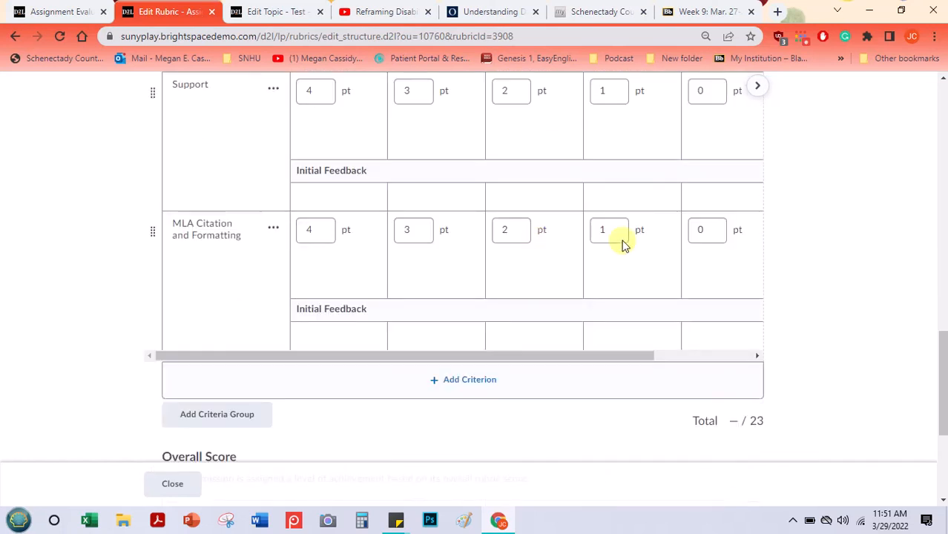
drag(942, 381, 923, 214)
scroll(922, 214, down, 4)
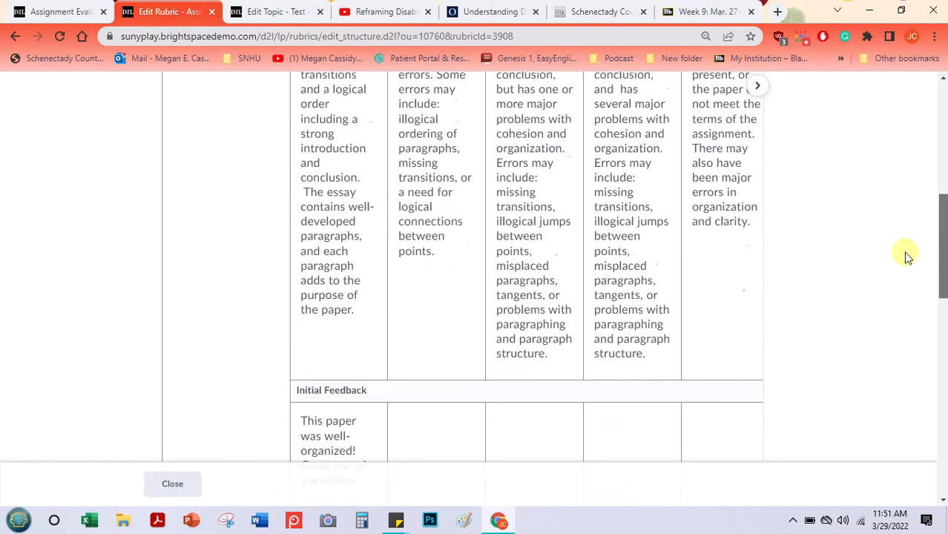
click(518, 308)
text(The)
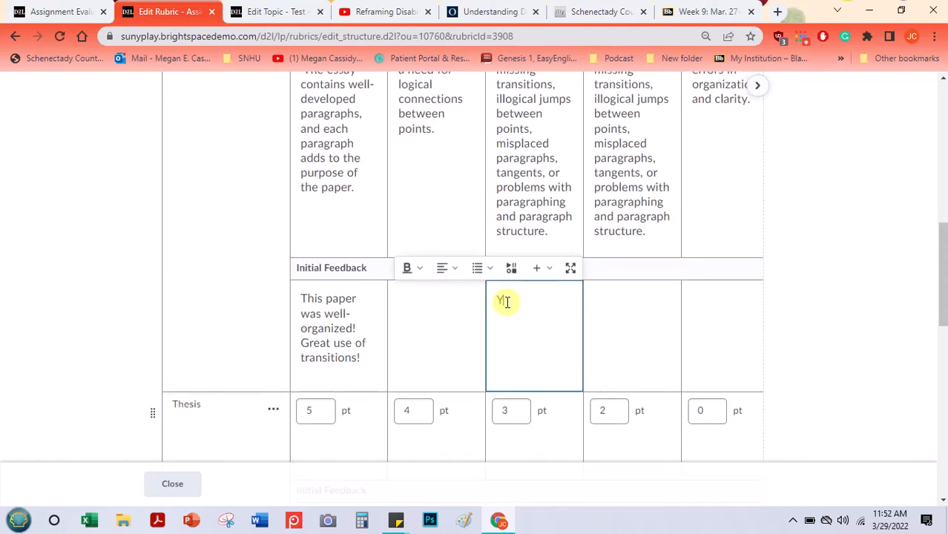
text( paper was a bit dif)
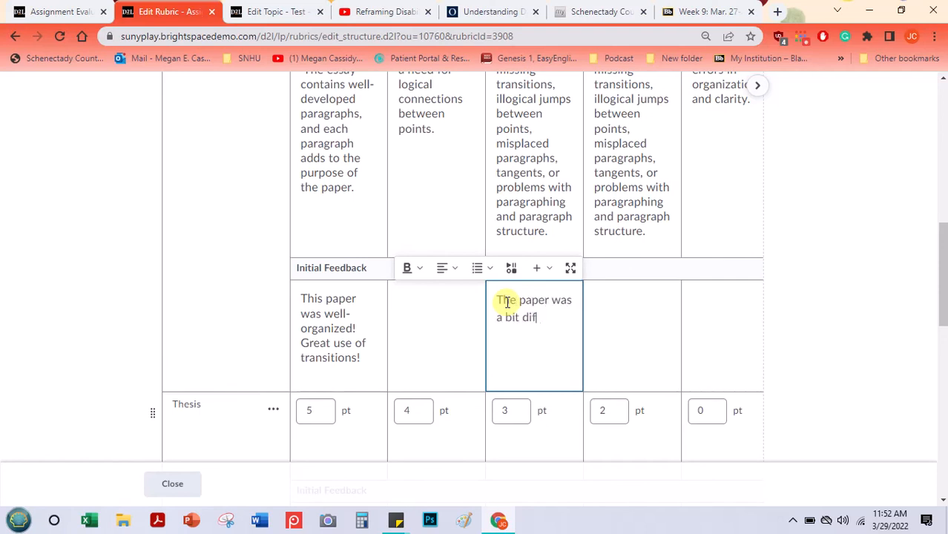
text(ficult to follow)
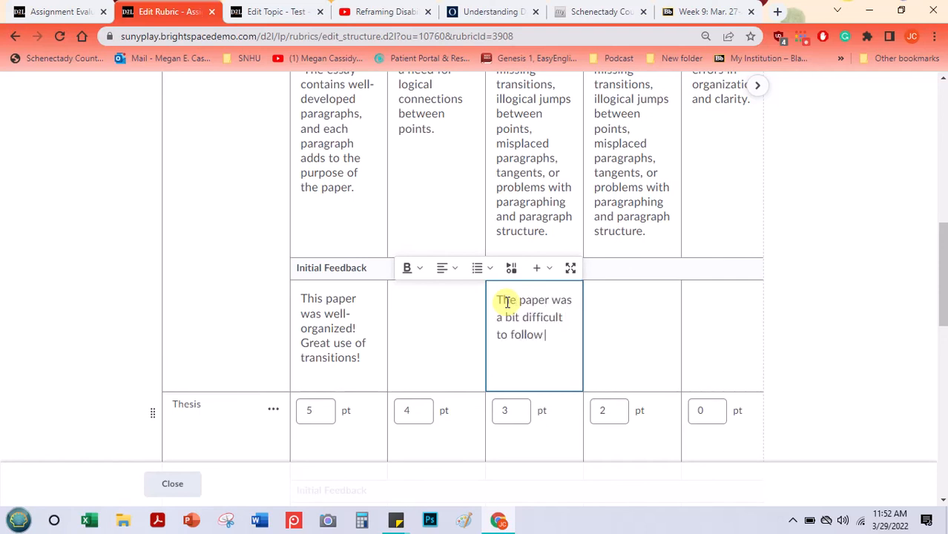
text(. For example,)
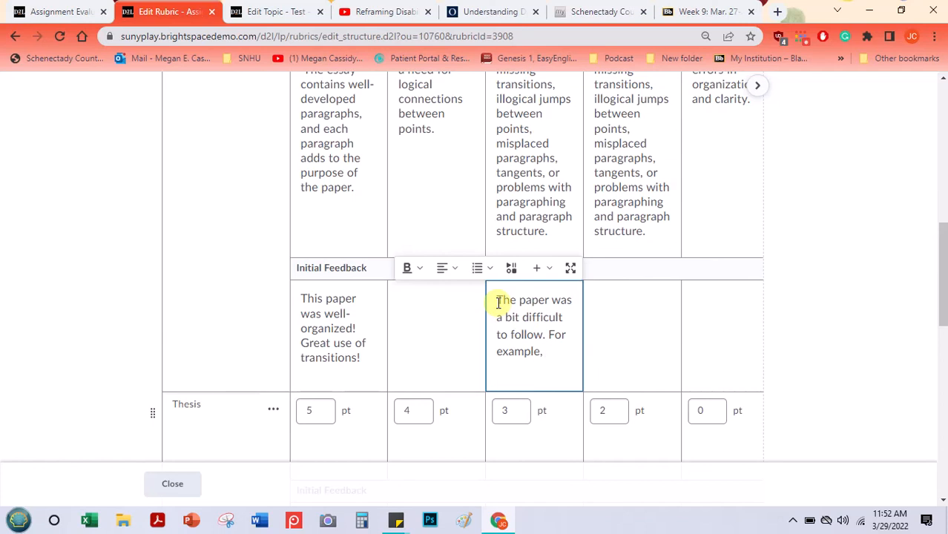
click(409, 314)
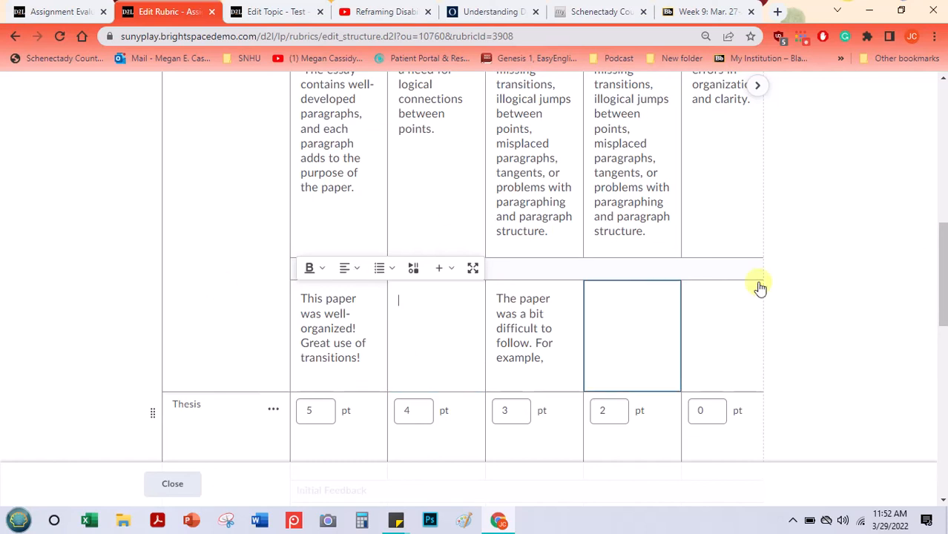
Leave the Assignment 17 Rubric editor and look through the list of rubrics available in Empty Course Shell
drag(944, 256, 939, 133)
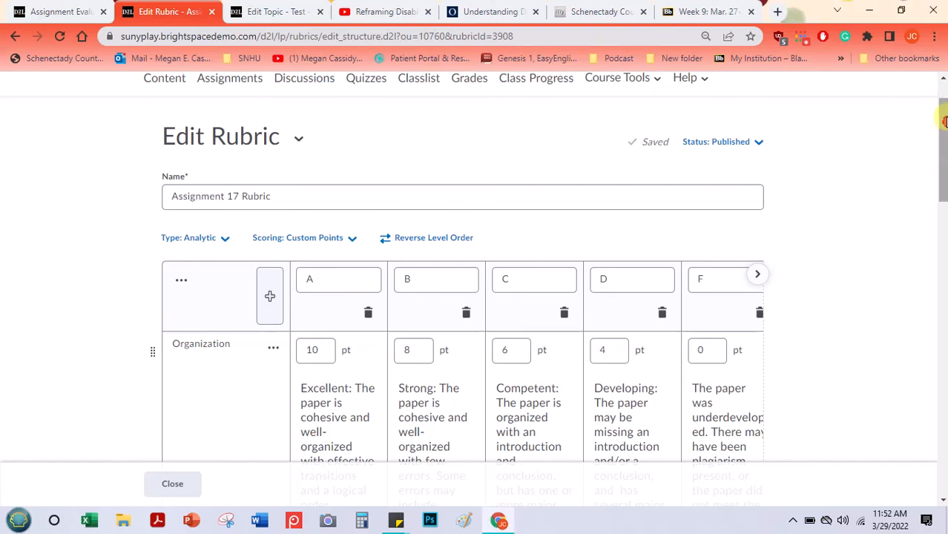
drag(939, 123, 941, 92)
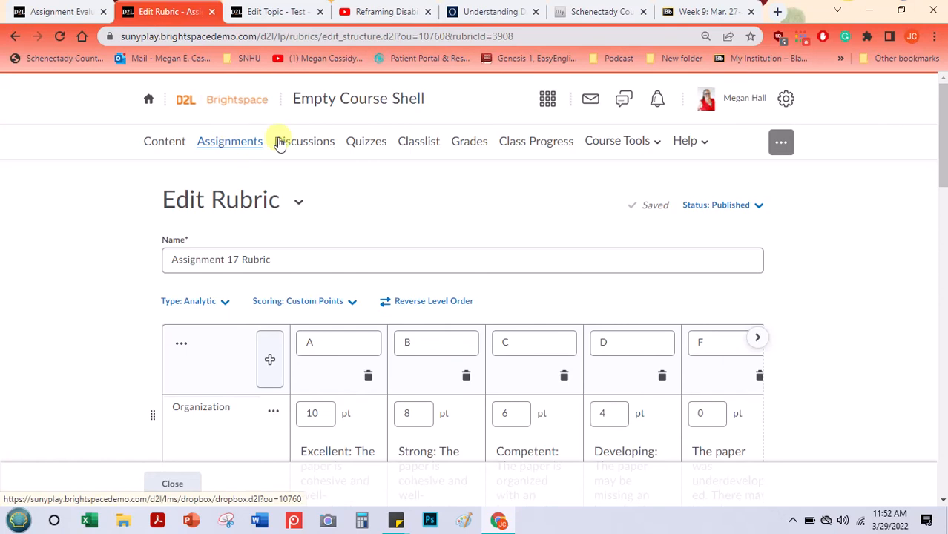
click(603, 145)
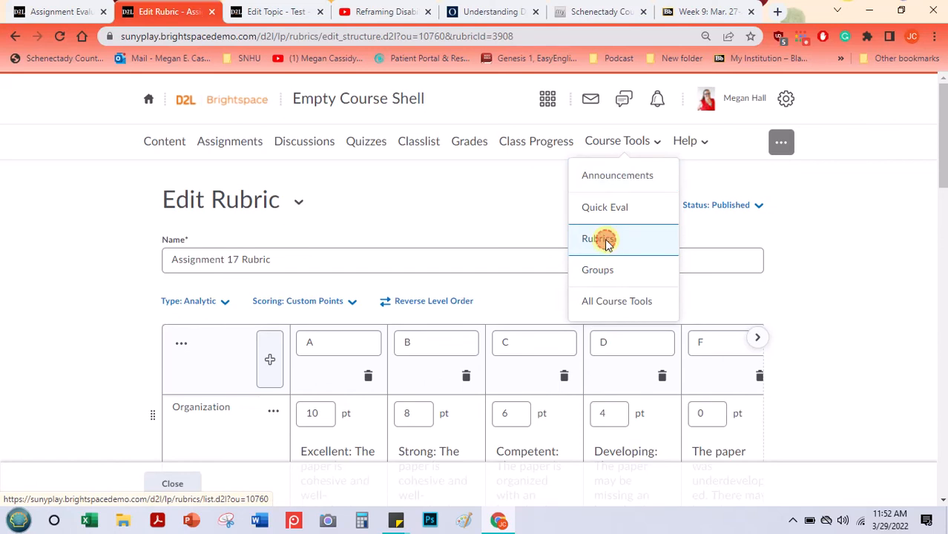
click(607, 242)
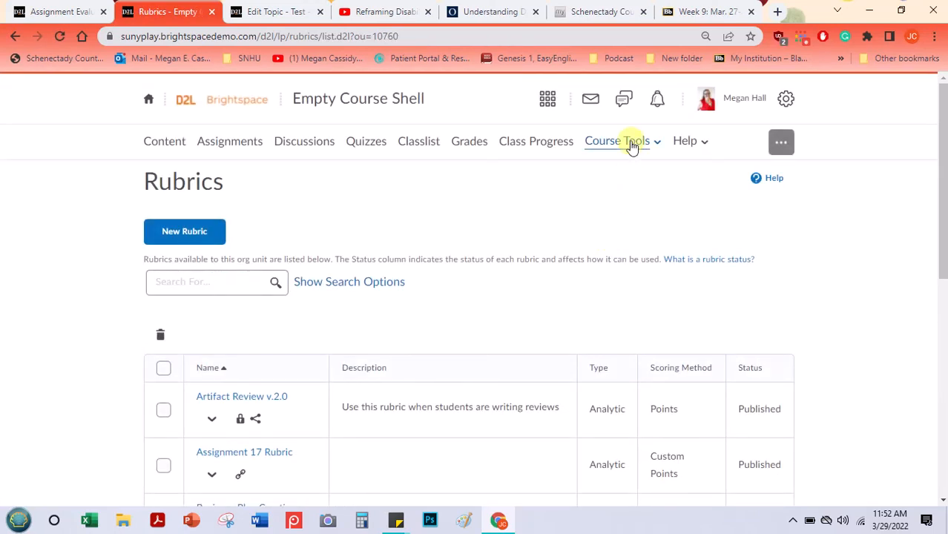
drag(940, 156, 935, 236)
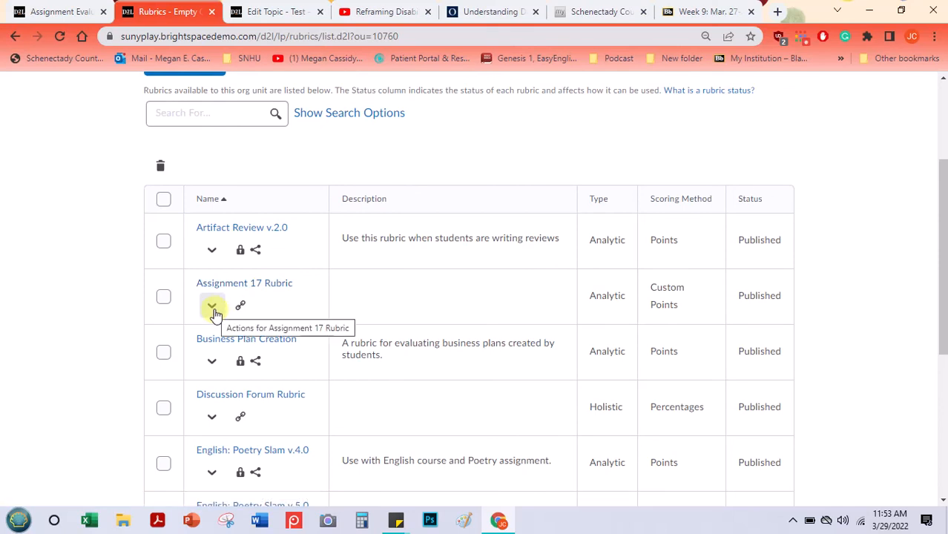
drag(946, 215, 946, 130)
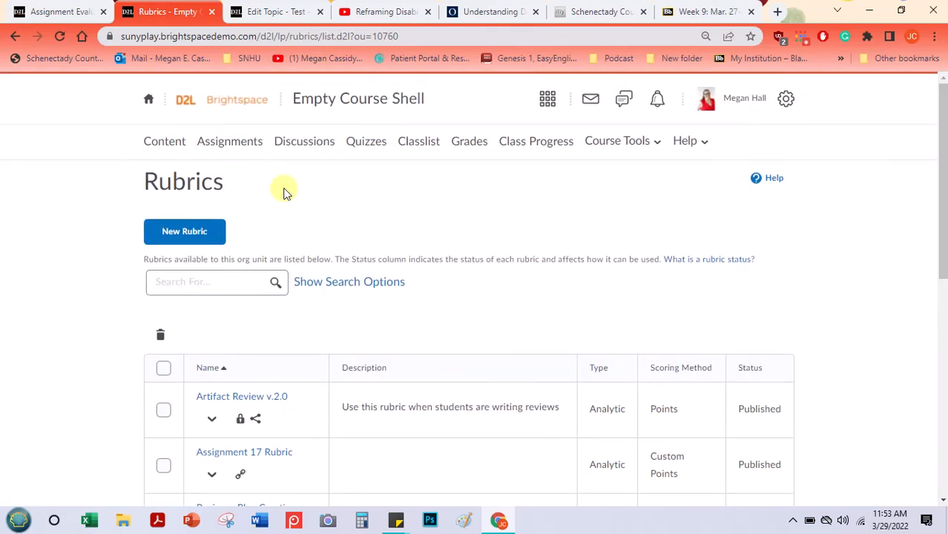